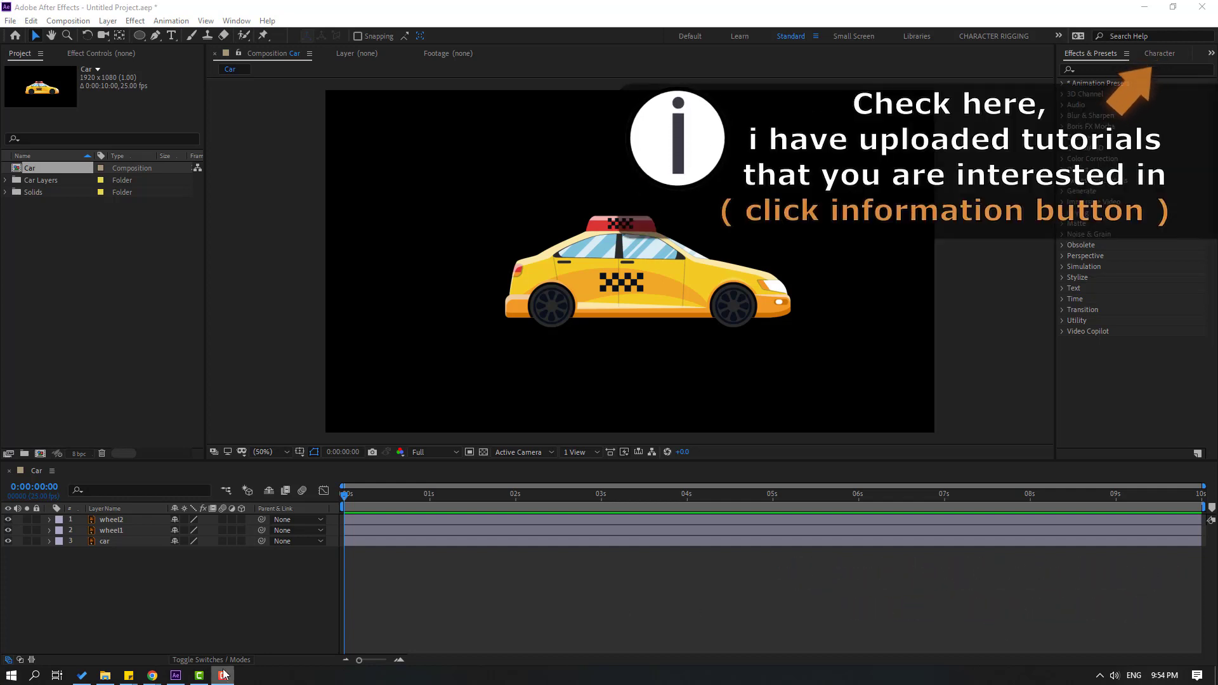
Step: Hide the wheel2, wheel1 and car layers and draw a yellow circle near the middle of the composition
{"action": "left_click_drag", "start_coordinate": [9, 541], "coordinate": [11, 509]}
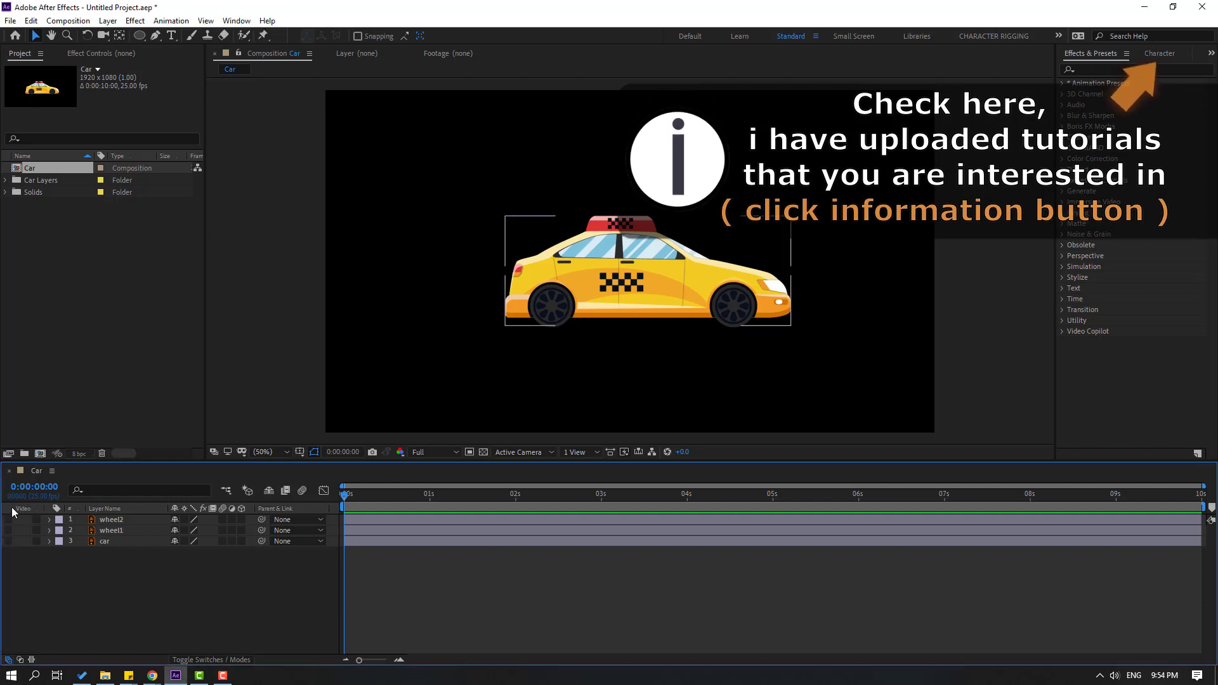
{"action": "left_click", "coordinate": [142, 36]}
{"action": "left_click_drag", "start_coordinate": [142, 36], "coordinate": [178, 64]}
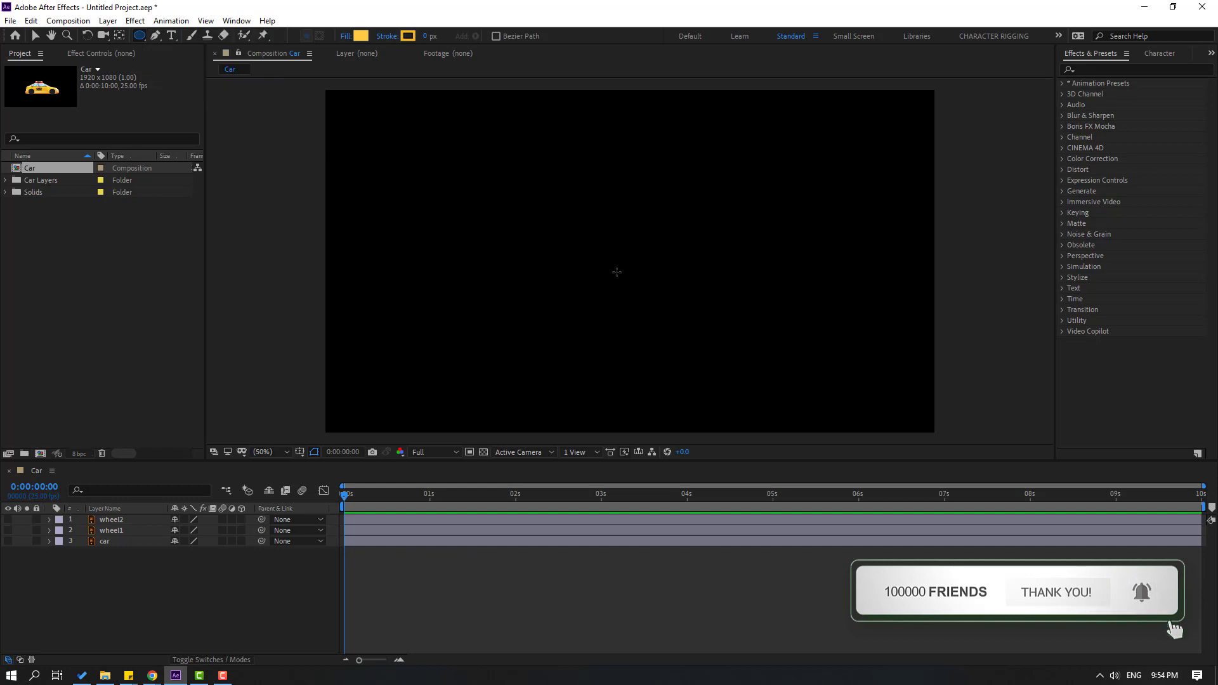
{"action": "left_click_drag", "start_coordinate": [567, 199], "coordinate": [670, 300]}
{"action": "left_click", "coordinate": [36, 38]}
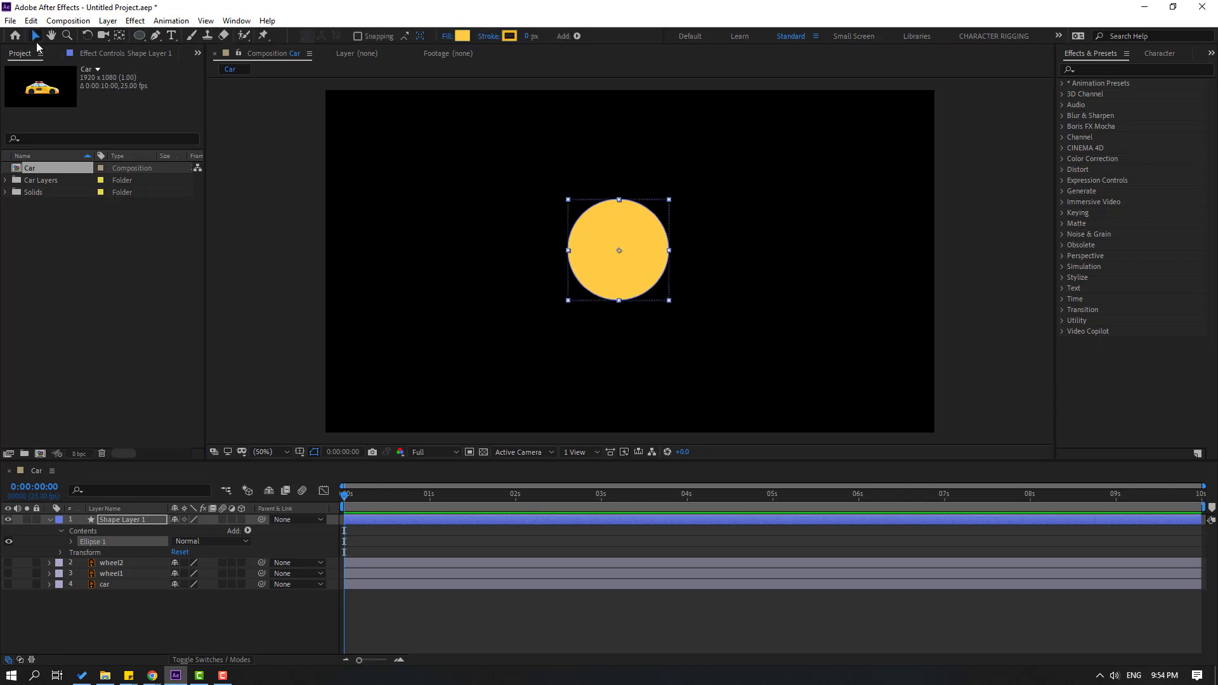
Step: Collapse the new shape layer and rename it smoke01
{"action": "left_click", "coordinate": [51, 520]}
{"action": "key", "text": "Return"}
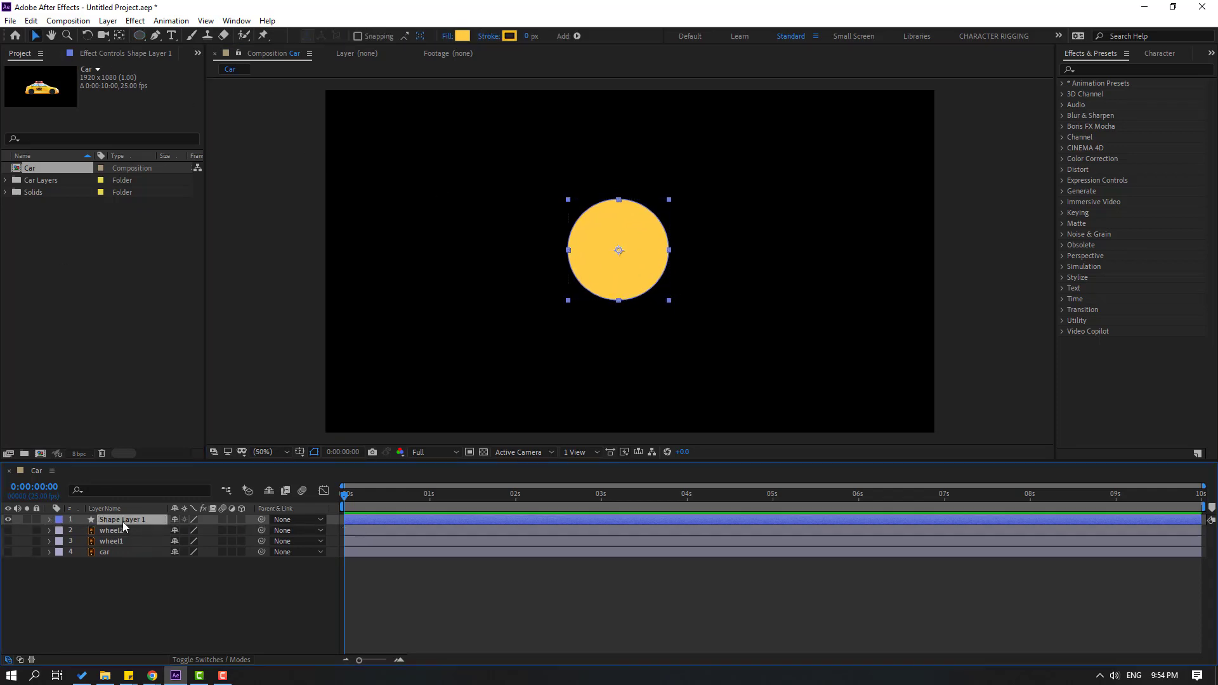
{"action": "type", "text": "smoke01"}
{"action": "key", "text": "Return"}
Step: Animate smoke01's Position from about 1279, 501 at frame 0 to 723, 501 at frame 14, and preview the movement
{"action": "left_click_drag", "start_coordinate": [637, 281], "coordinate": [750, 280]}
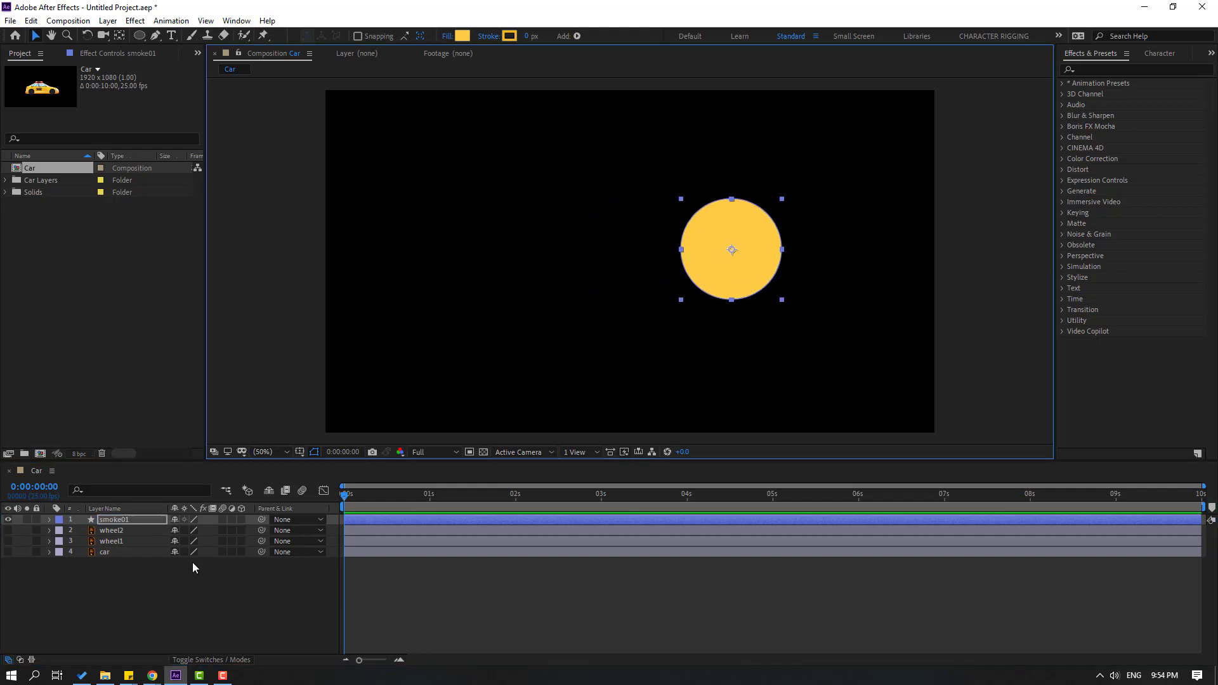
{"action": "key", "text": "p"}
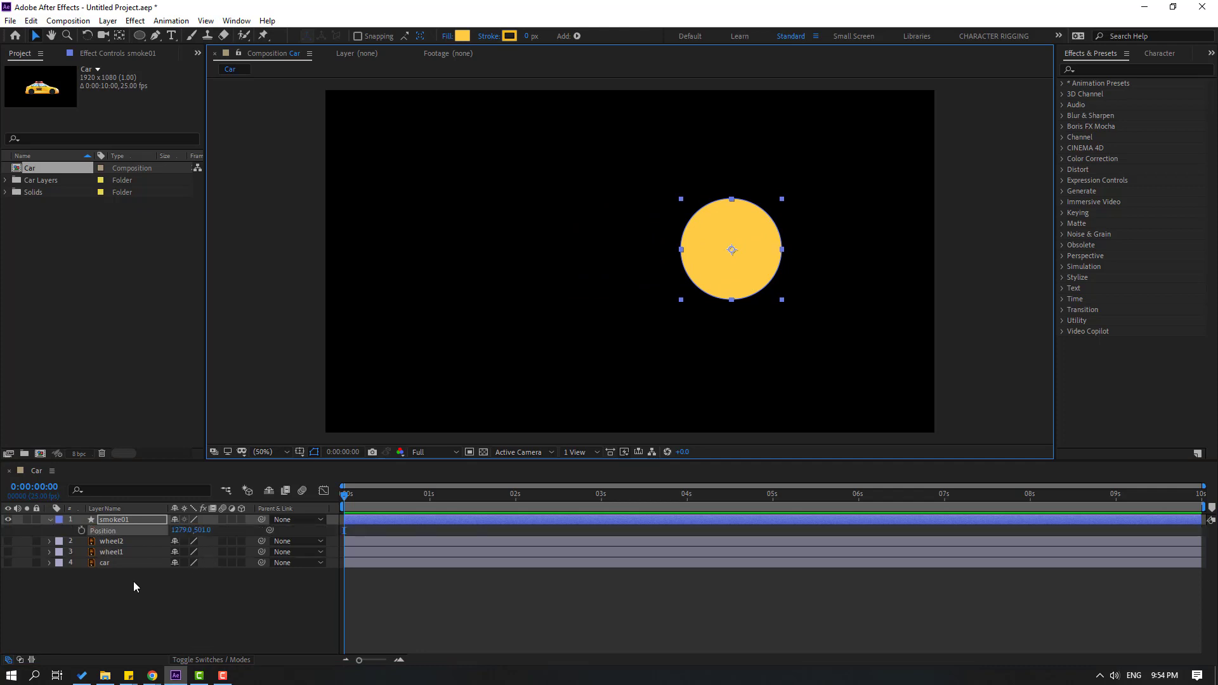
{"action": "left_click", "coordinate": [81, 530]}
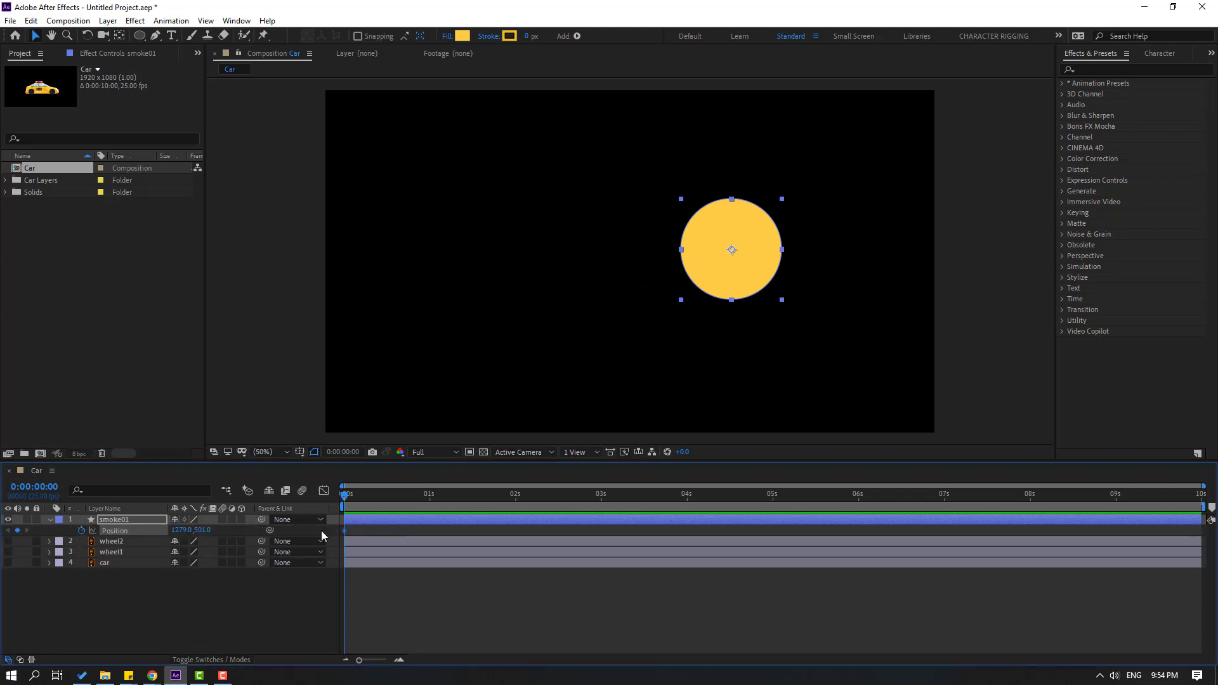
{"action": "left_click_drag", "start_coordinate": [368, 496], "coordinate": [393, 495]}
{"action": "left_click_drag", "start_coordinate": [181, 529], "coordinate": [0, 535]}
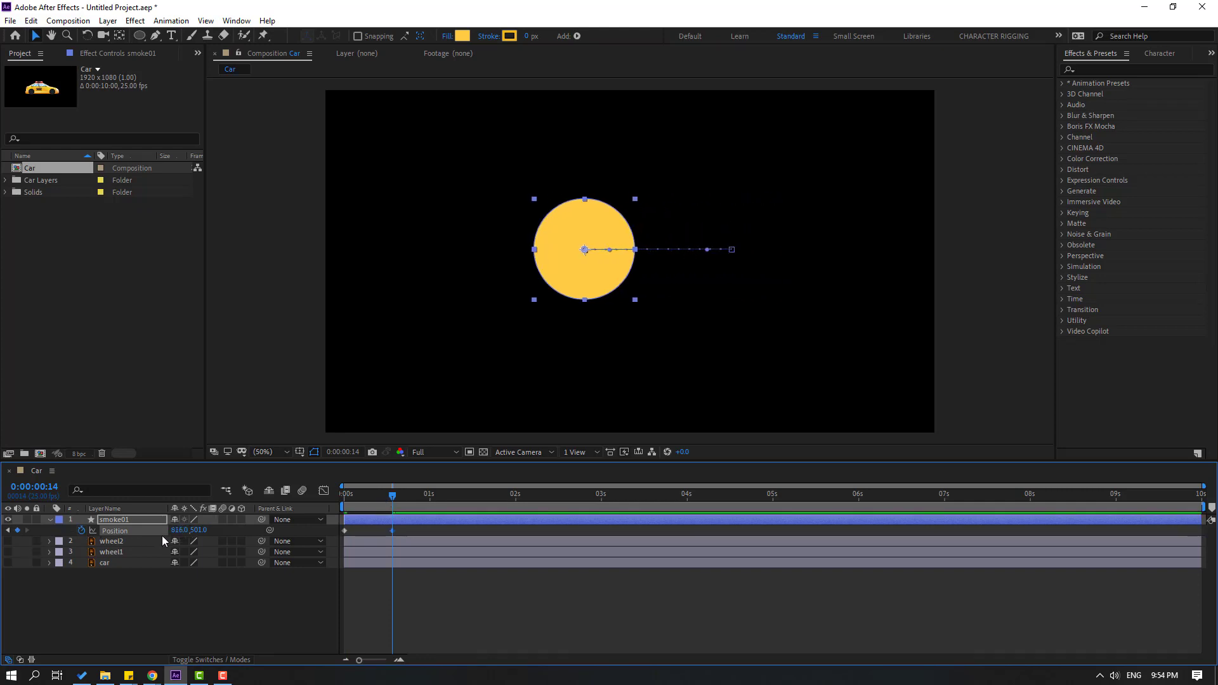
{"action": "left_click_drag", "start_coordinate": [177, 531], "coordinate": [121, 532]}
{"action": "key", "text": "space"}
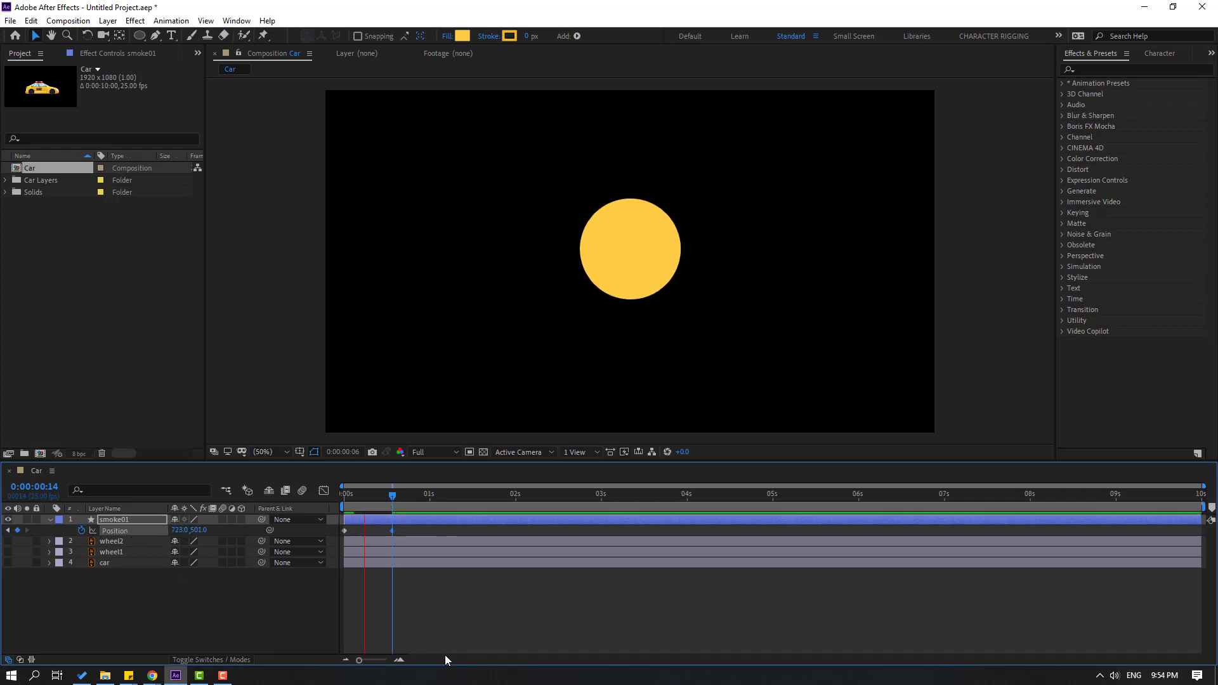
{"action": "key", "text": "space"}
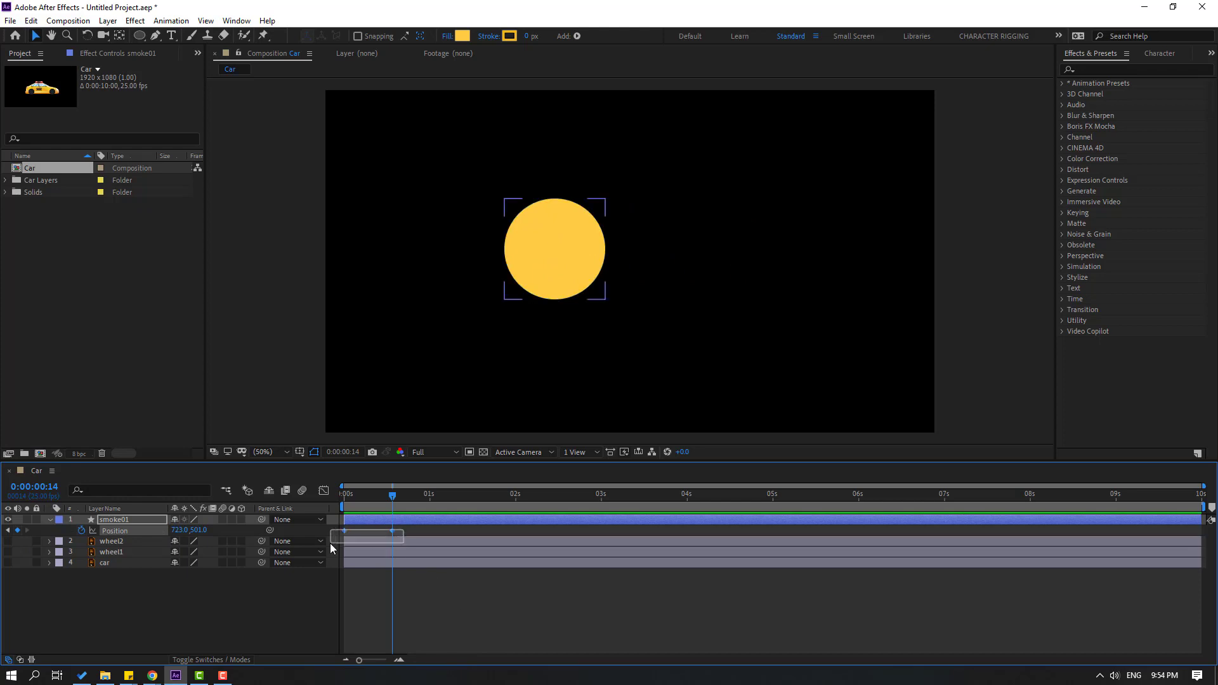
Step: Apply Easy Ease to both Position keyframes of smoke01 and preview the motion
{"action": "right_click", "coordinate": [343, 531]}
{"action": "mouse_move", "coordinate": [365, 523]}
{"action": "left_click", "coordinate": [544, 565]}
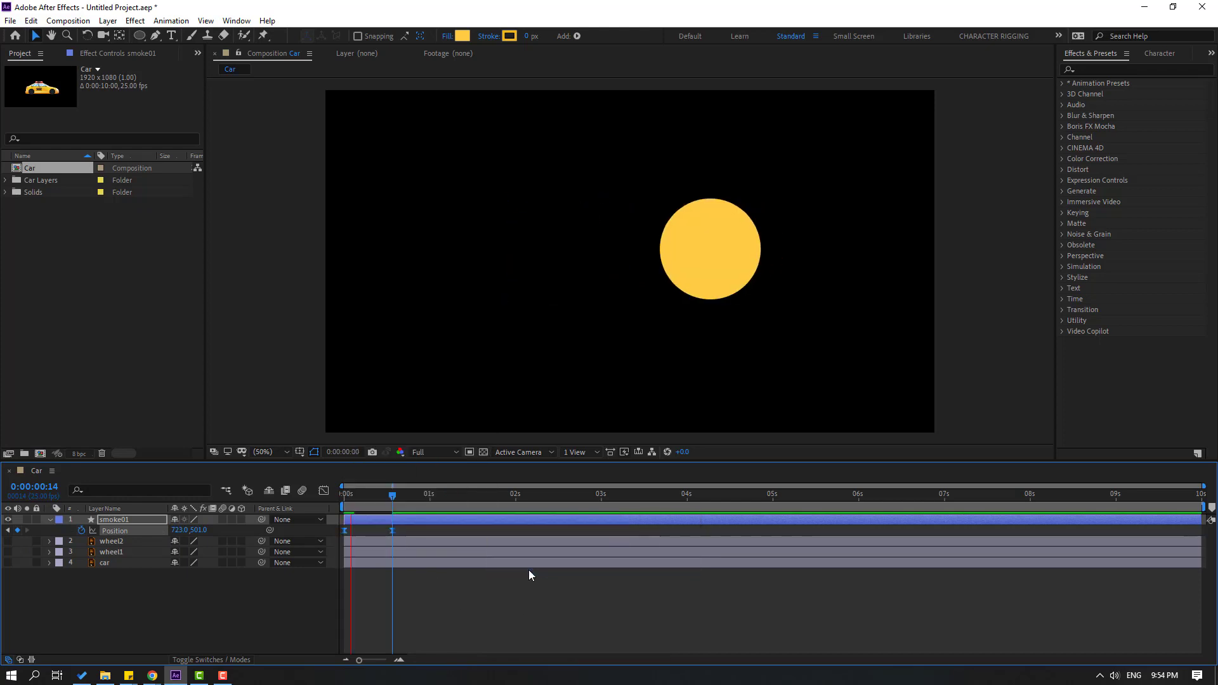
{"action": "left_click", "coordinate": [406, 533]}
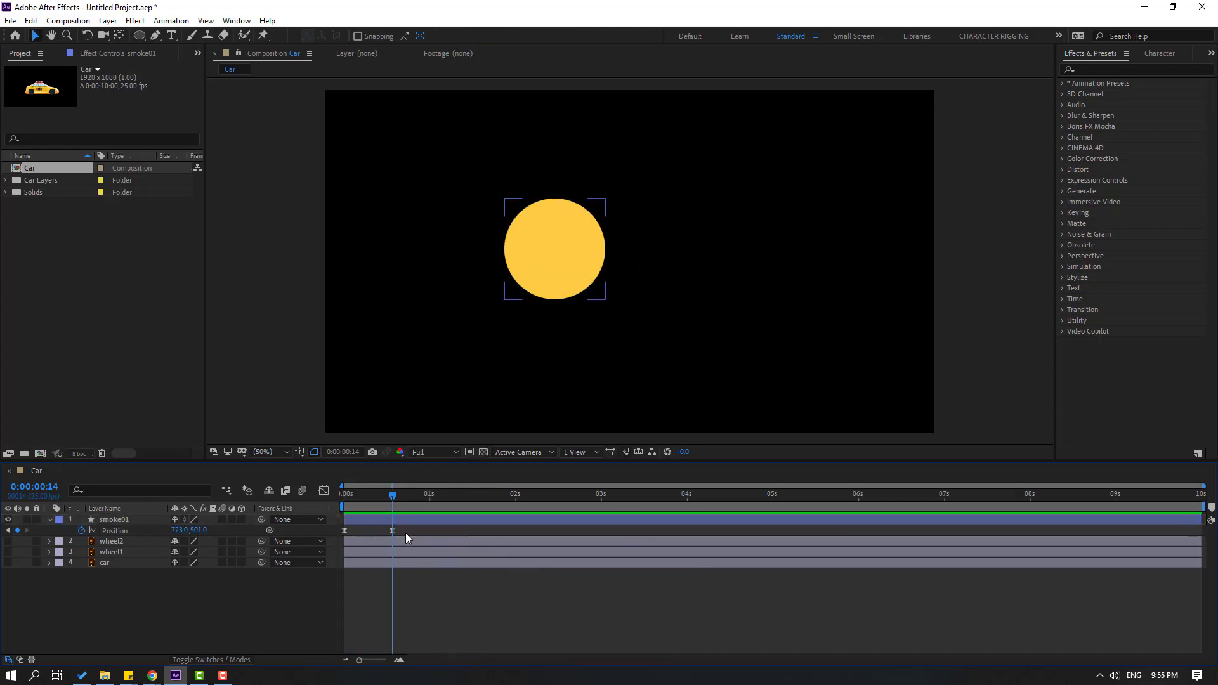
Step: Shift smoke01's last Position keyframe to frame 11 and preview the faster motion from the start
{"action": "left_click", "coordinate": [392, 531]}
{"action": "left_click_drag", "start_coordinate": [392, 537], "coordinate": [341, 504]}
{"action": "key", "text": "space"}
{"action": "key", "text": "space"}
{"action": "key", "text": "space"}
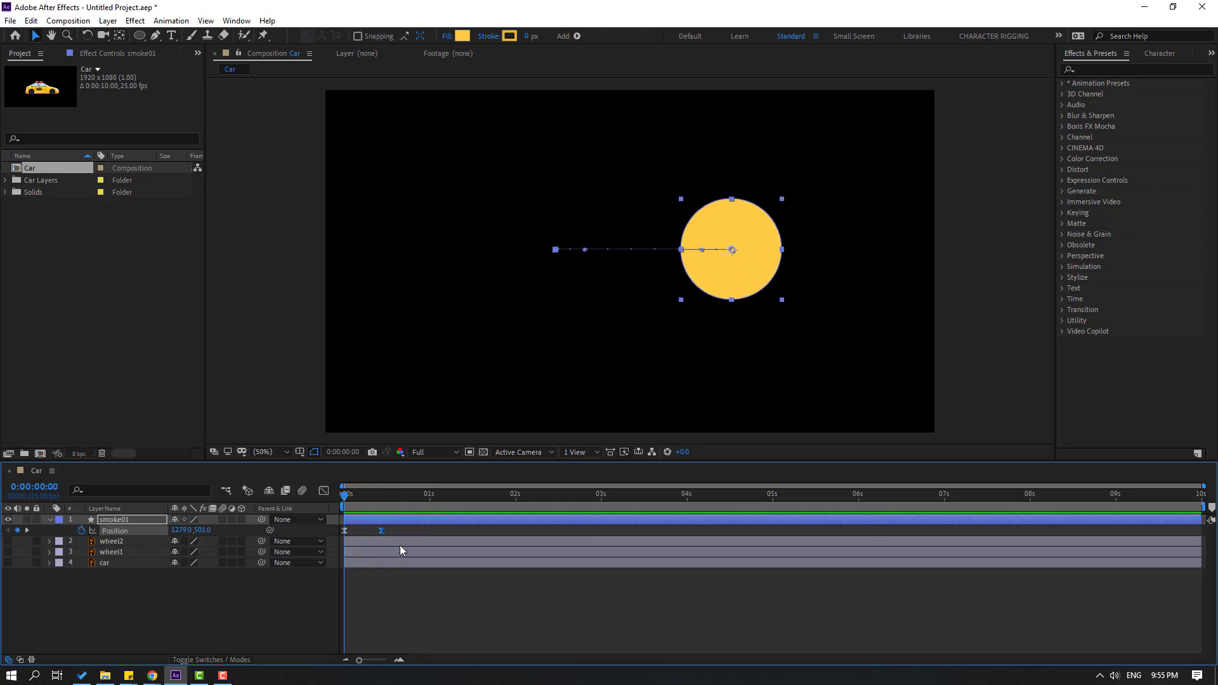
Step: Keyframe smoke01's Scale at 0% on frame 0 and 100% on frame 5
{"action": "key", "text": "shift+s"}
{"action": "left_click", "coordinate": [190, 541]}
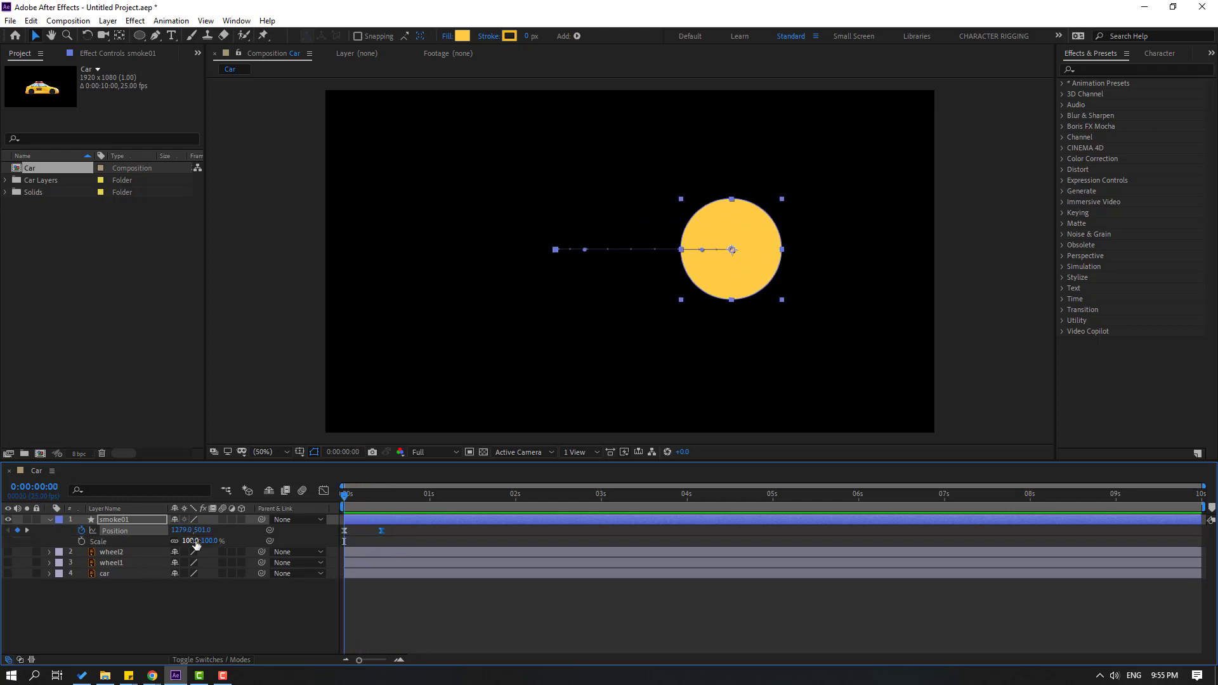
{"action": "type", "text": "0"}
{"action": "key", "text": "Return"}
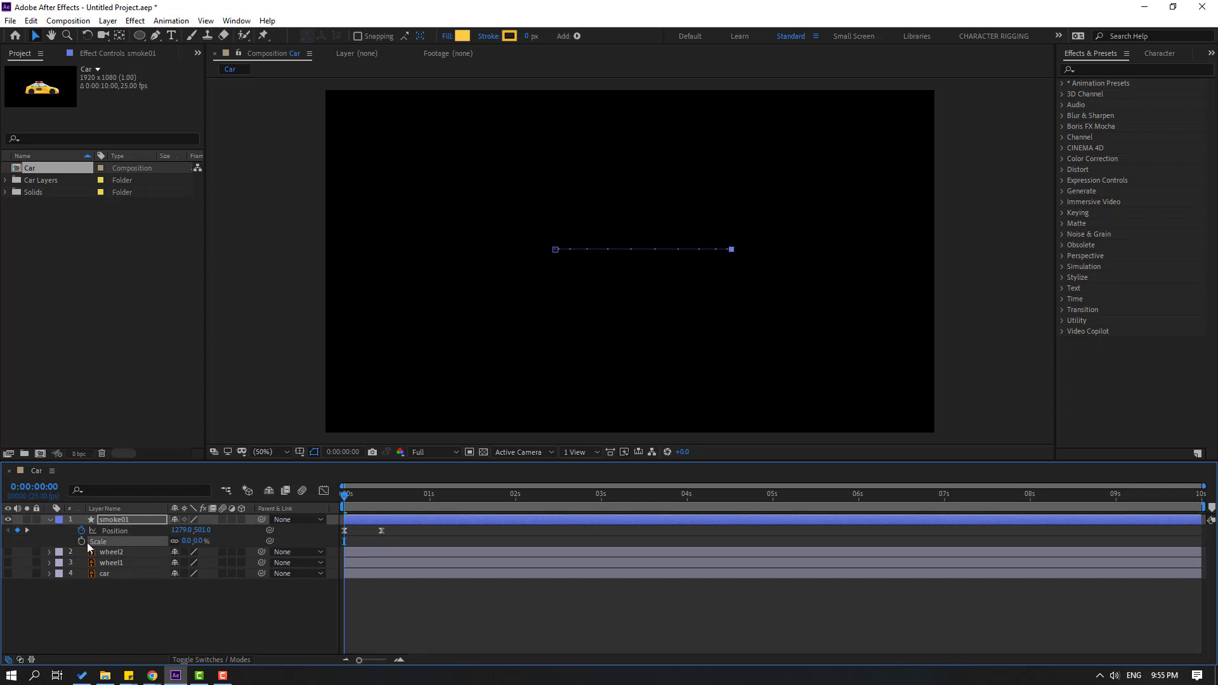
{"action": "left_click_drag", "start_coordinate": [348, 493], "coordinate": [362, 495]}
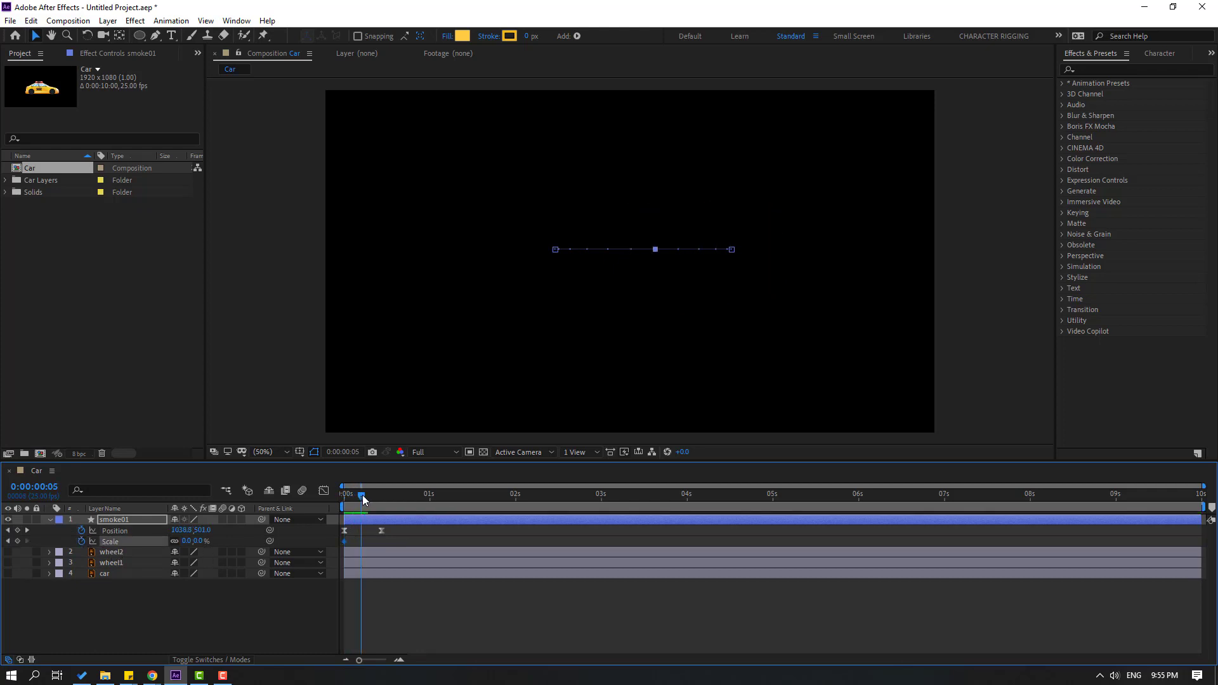
{"action": "left_click", "coordinate": [186, 541]}
{"action": "type", "text": "100"}
{"action": "key", "text": "Return"}
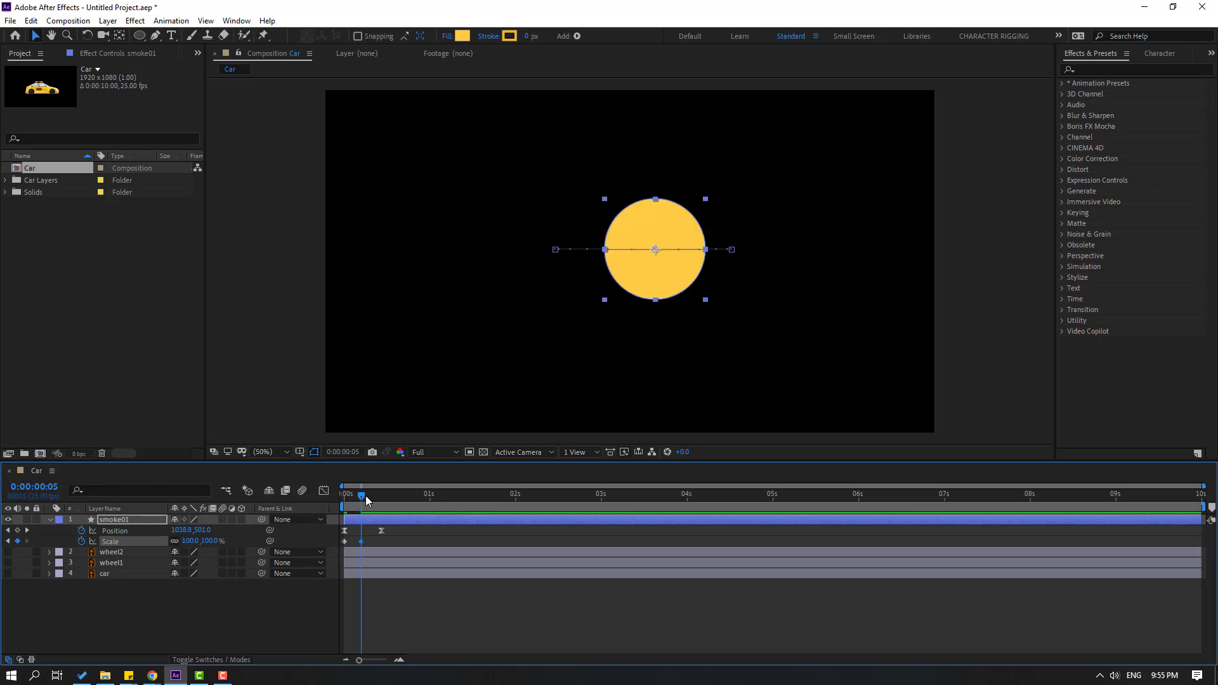
Step: Add a Scale keyframe of 0% to smoke01 at frame 11, aligned with the last Position keyframe
{"action": "left_click_drag", "start_coordinate": [365, 497], "coordinate": [382, 497]}
{"action": "left_click", "coordinate": [191, 541]}
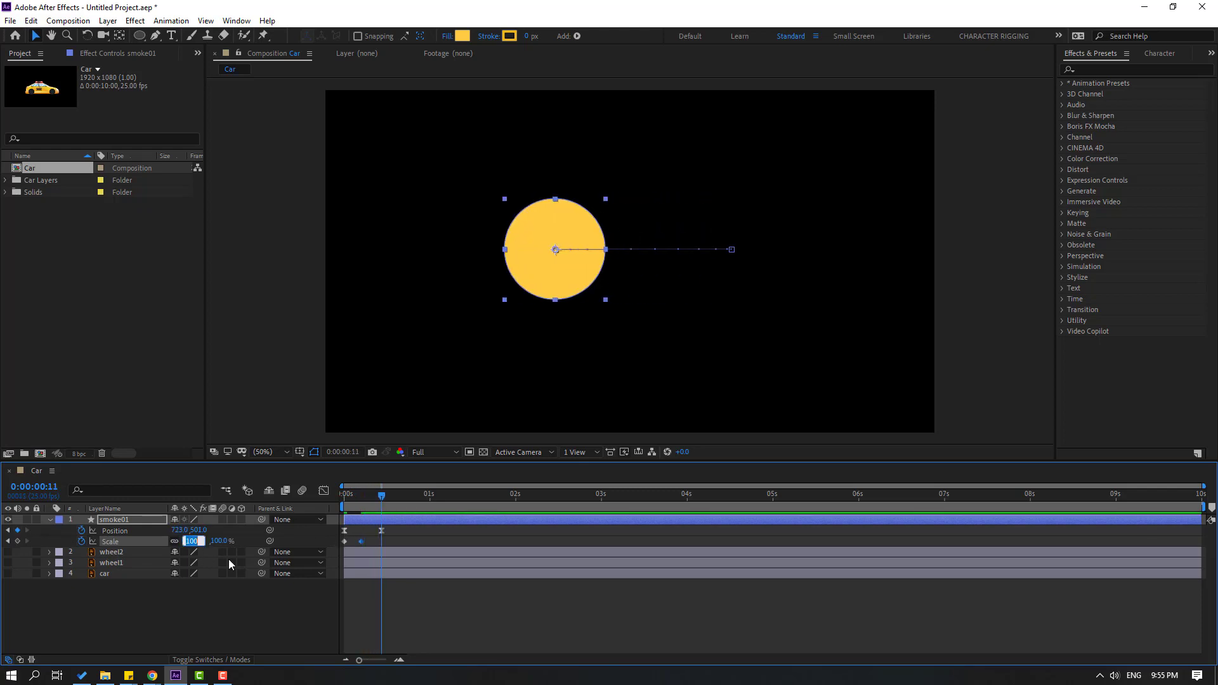
{"action": "type", "text": "0"}
{"action": "key", "text": "Return"}
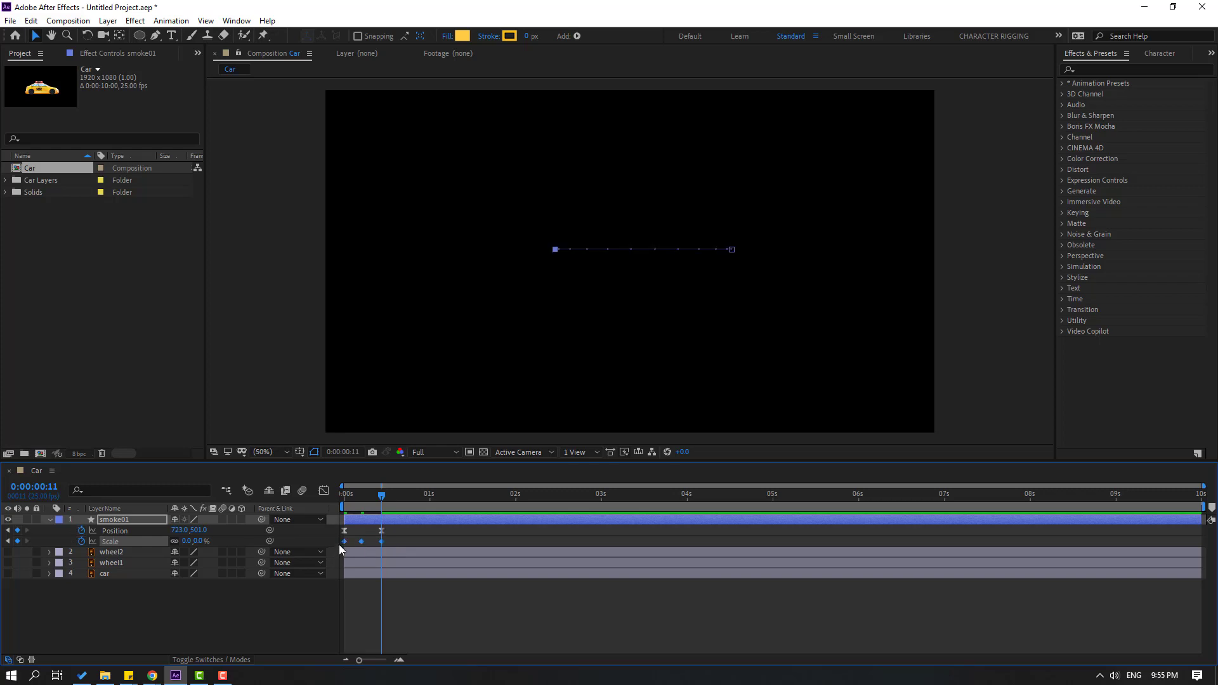
Step: Apply Easy Ease to the three Scale keyframes of smoke01 and preview the animation
{"action": "right_click", "coordinate": [343, 543]}
{"action": "mouse_move", "coordinate": [410, 533]}
{"action": "left_click", "coordinate": [529, 573]}
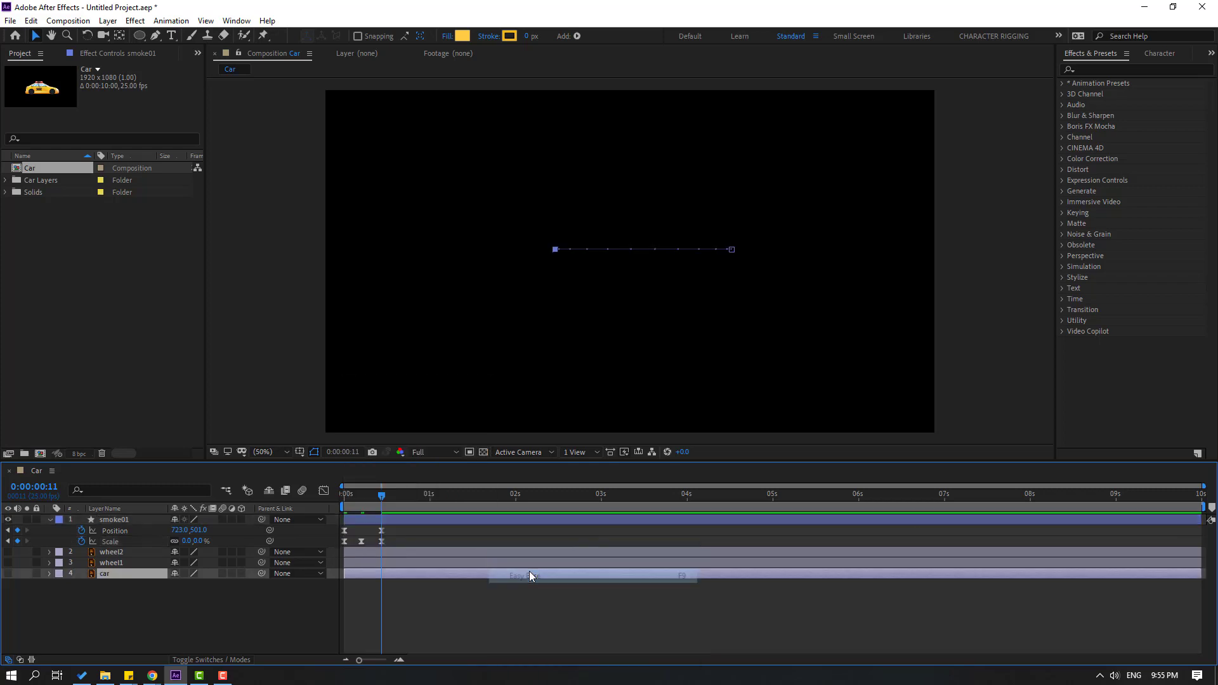
{"action": "left_click", "coordinate": [469, 610]}
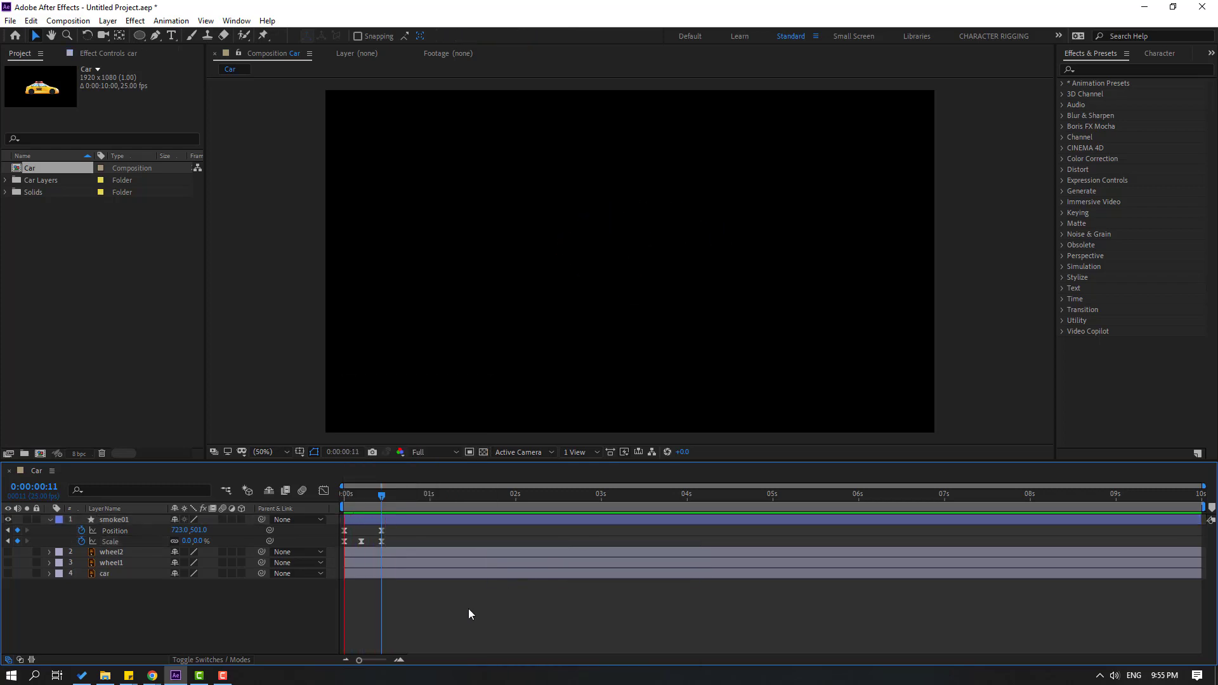
{"action": "key", "text": "space"}
{"action": "key", "text": "space"}
Step: Stretch all Position and Scale keyframes of smoke01 proportionally so the last ones fall on frame 16, and preview
{"action": "key", "text": "space"}
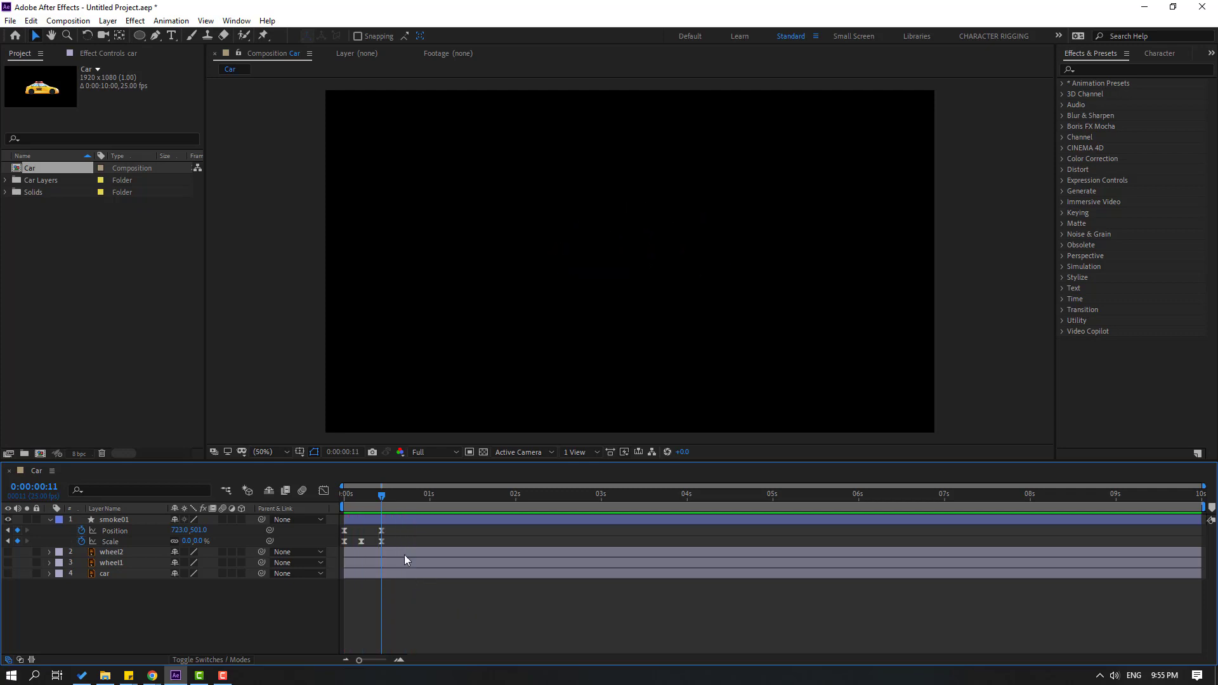
{"action": "mouse_move", "coordinate": [399, 525]}
{"action": "left_mouse_down"}
{"action": "mouse_move", "coordinate": [342, 545]}
{"action": "mouse_move", "coordinate": [399, 541]}
{"action": "left_mouse_up"}
{"action": "key", "text": "space"}
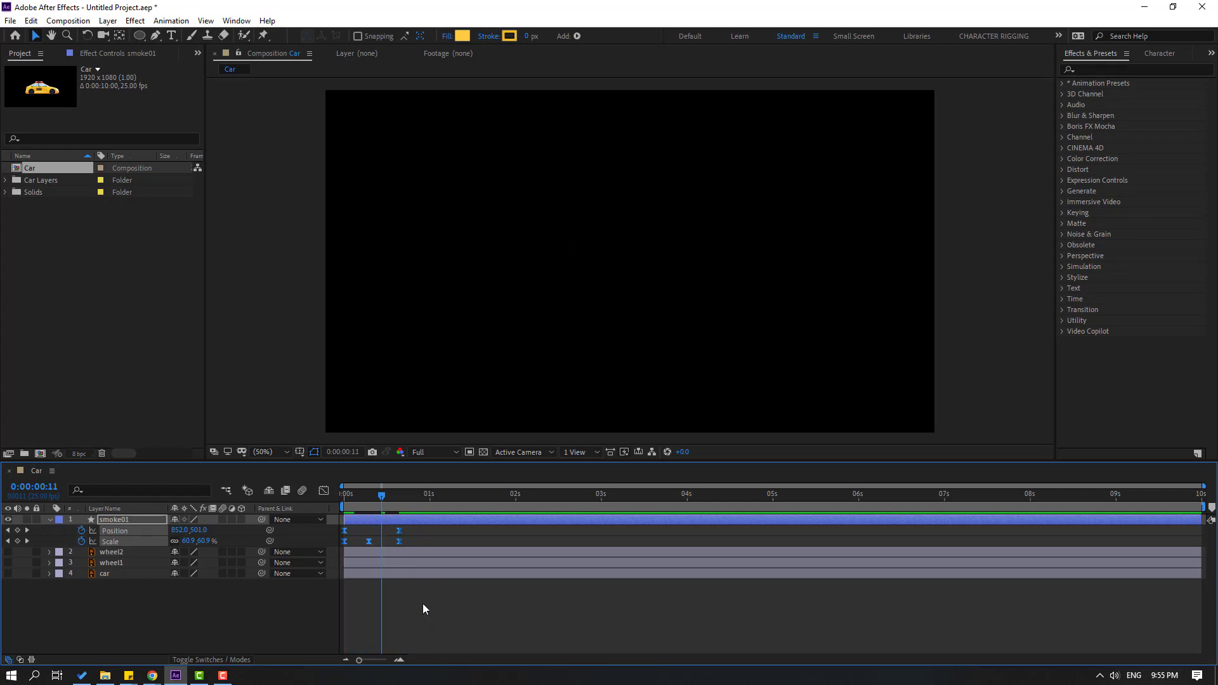
{"action": "left_click", "coordinate": [413, 539]}
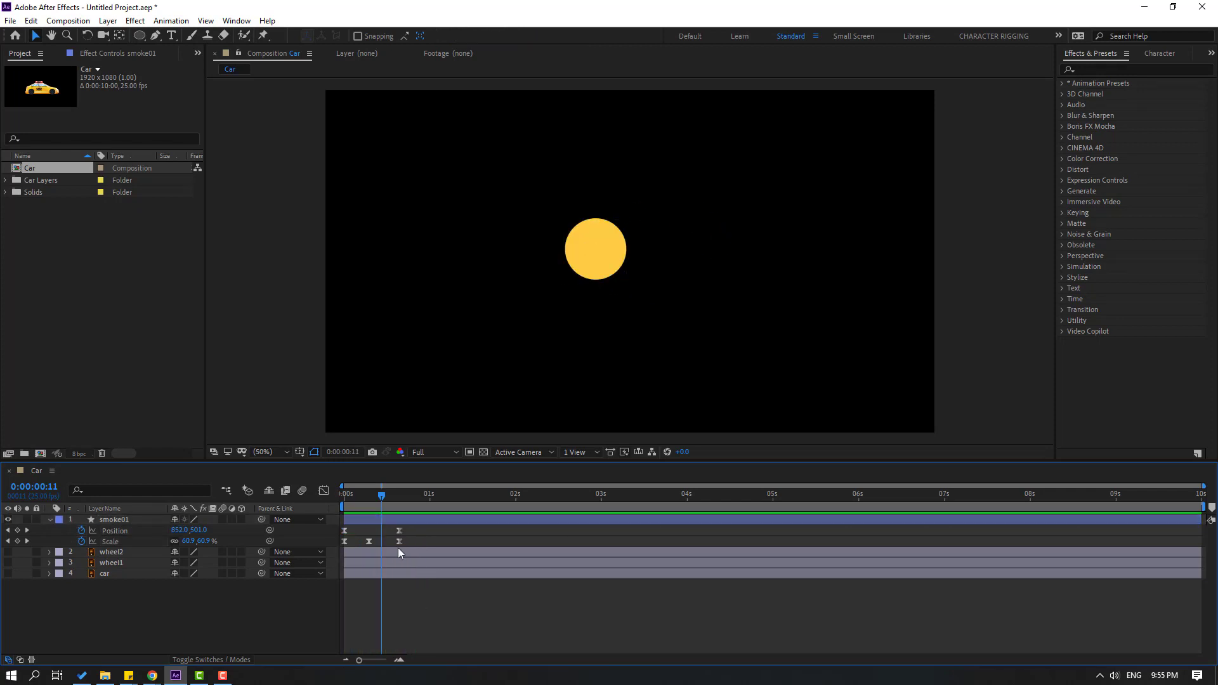
Step: Add the expression loopOutDuration(type = "cycle", duration = 0) to smoke01's Position
{"action": "left_click", "coordinate": [80, 531], "text": "alt"}
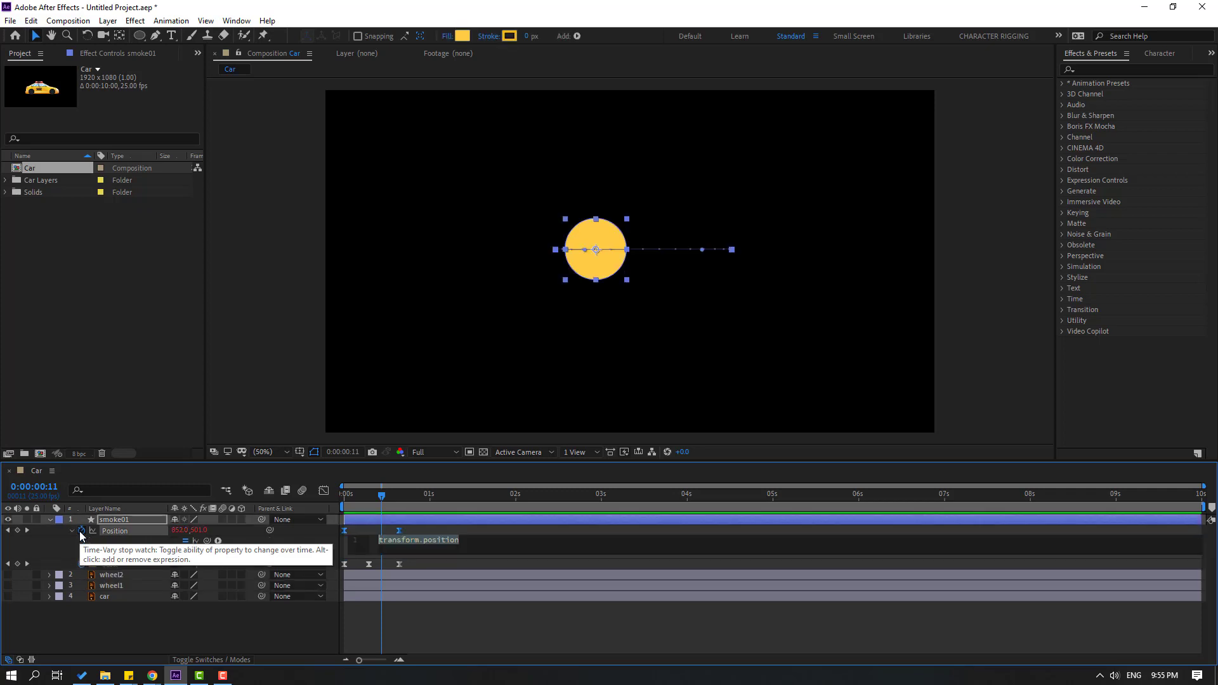
{"action": "left_click", "coordinate": [218, 541]}
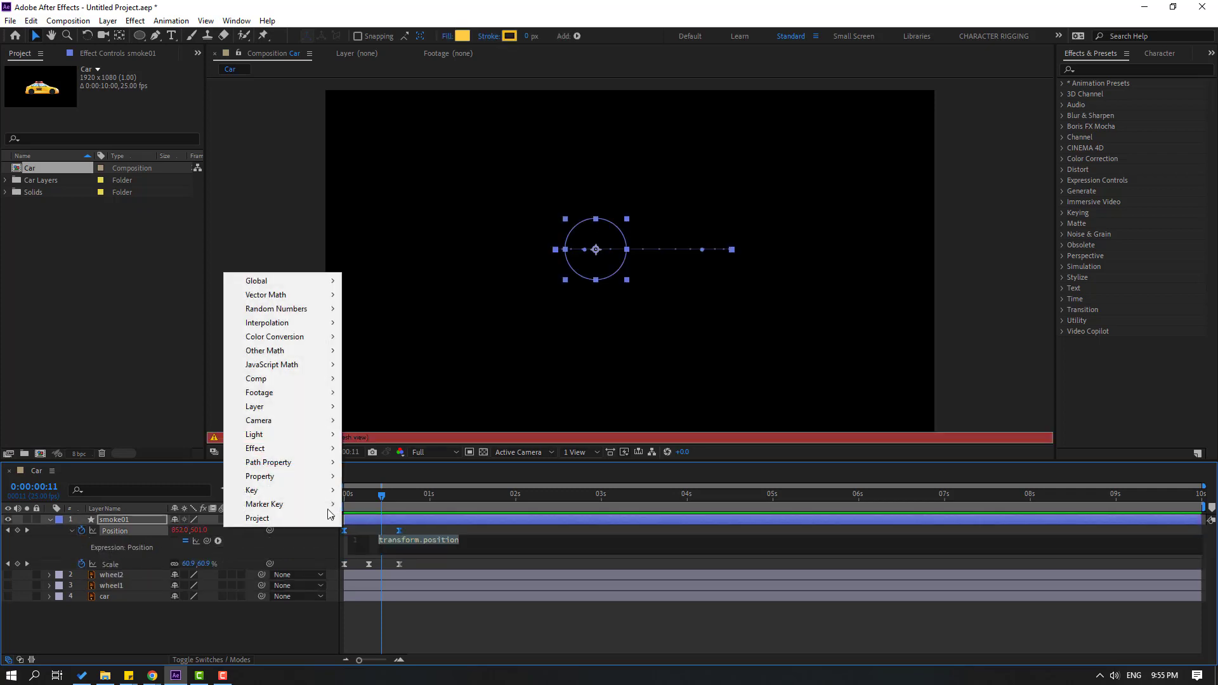
{"action": "mouse_move", "coordinate": [325, 476]}
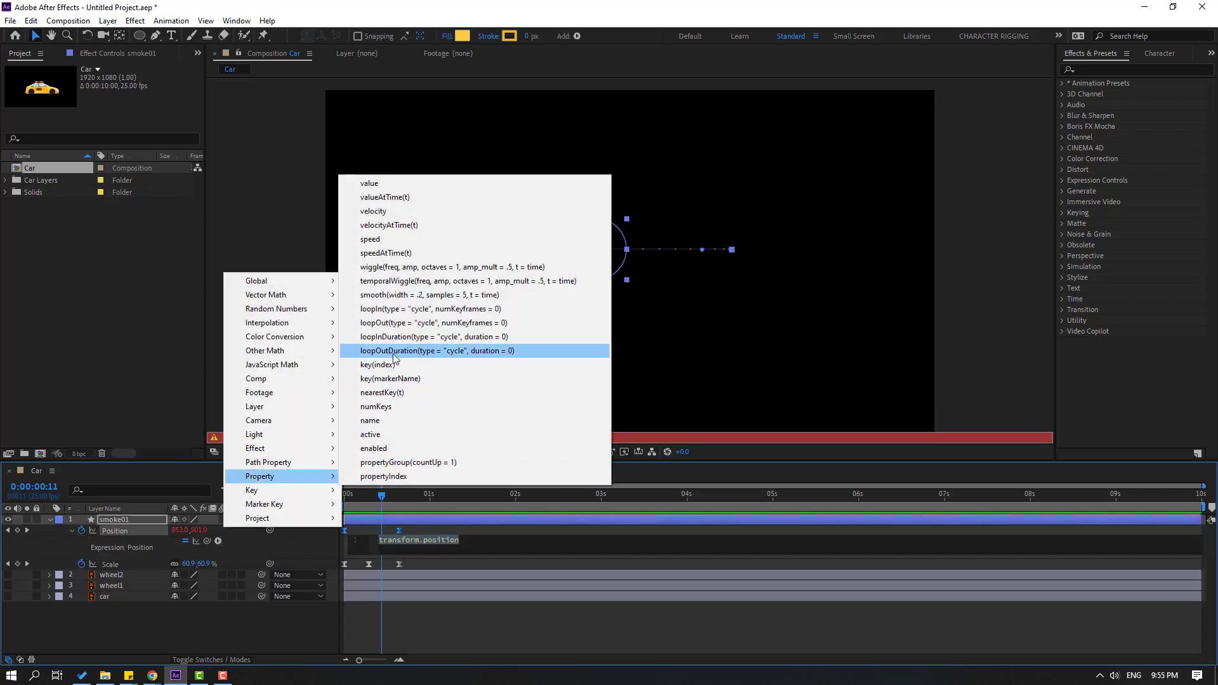
{"action": "left_click", "coordinate": [506, 351]}
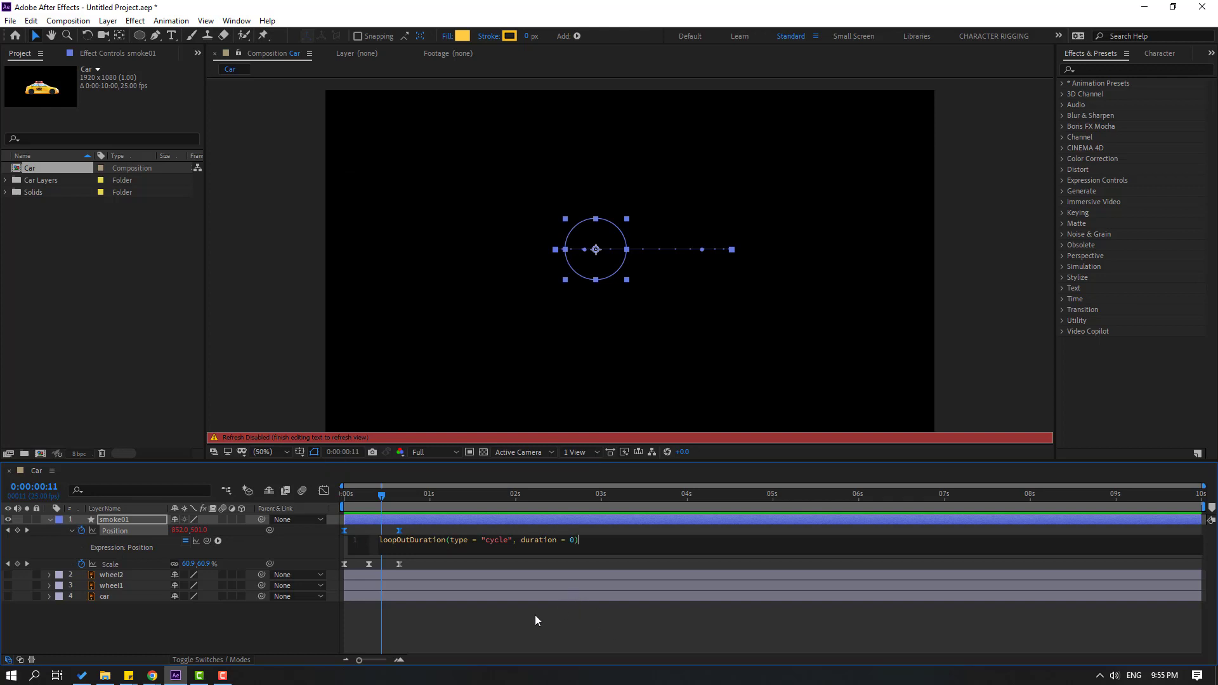
{"action": "left_click", "coordinate": [546, 638]}
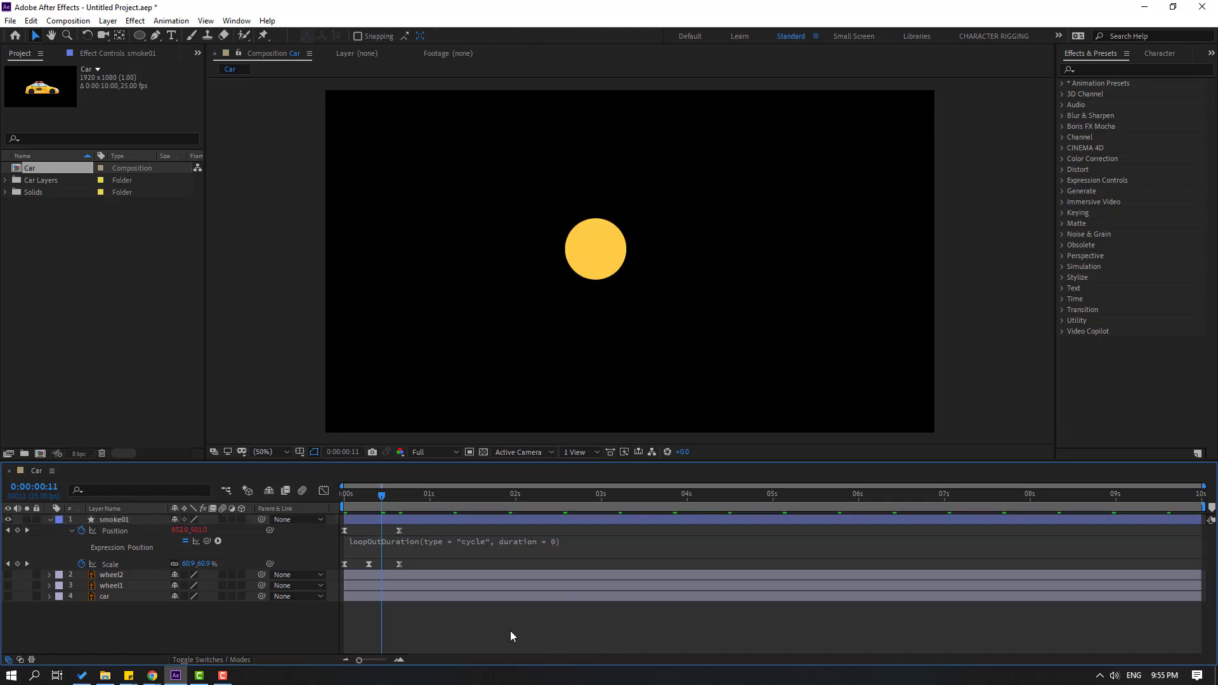
Step: Add the expression loopOutDuration(type = "cycle", duration = 0) to smoke01's Scale and preview the looping animation
{"action": "left_click", "coordinate": [81, 564], "text": "alt"}
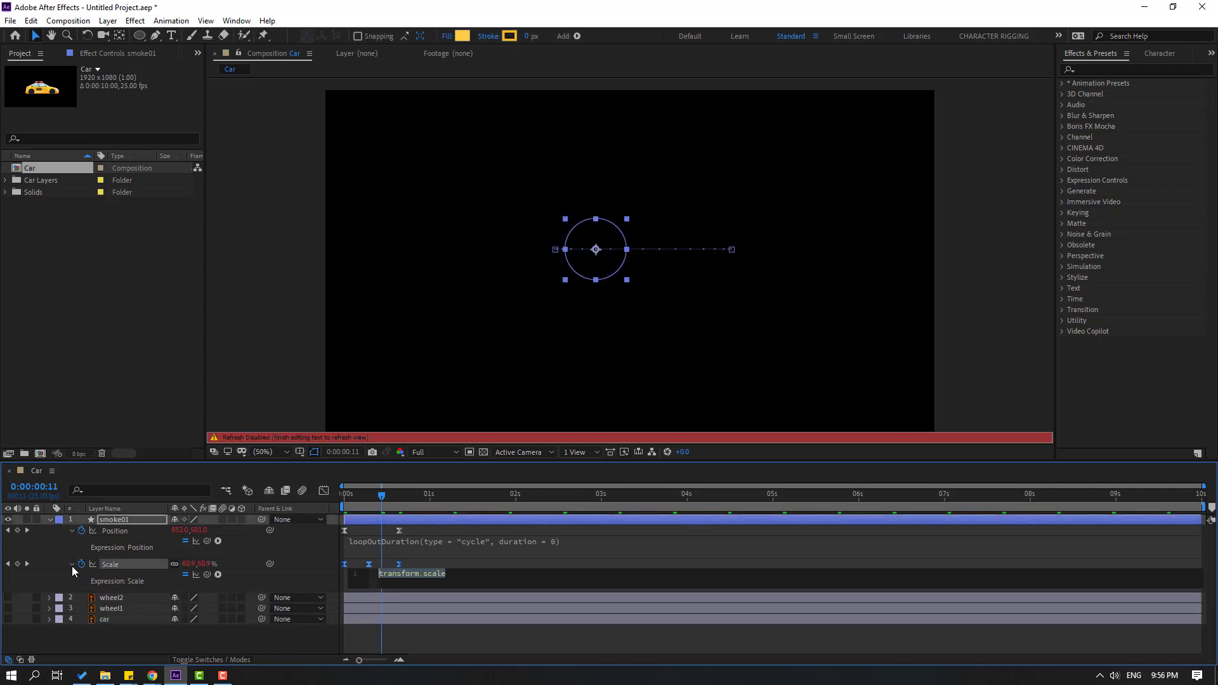
{"action": "left_click", "coordinate": [218, 575]}
{"action": "mouse_move", "coordinate": [304, 512]}
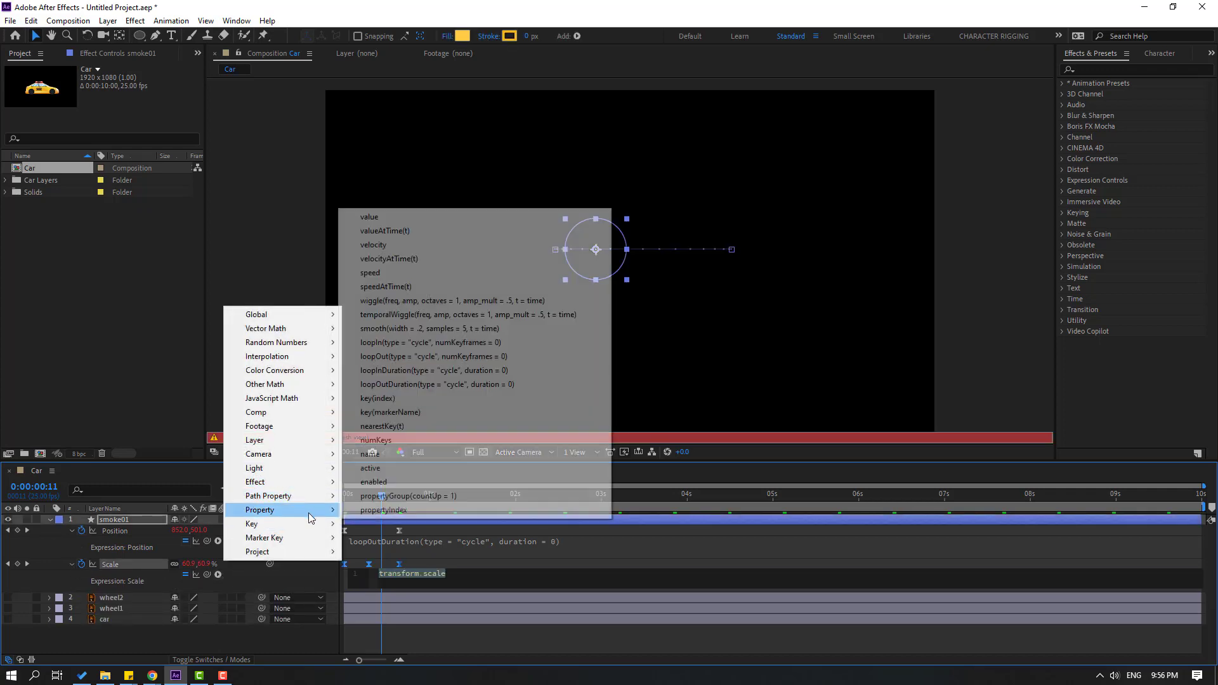
{"action": "left_click", "coordinate": [465, 386]}
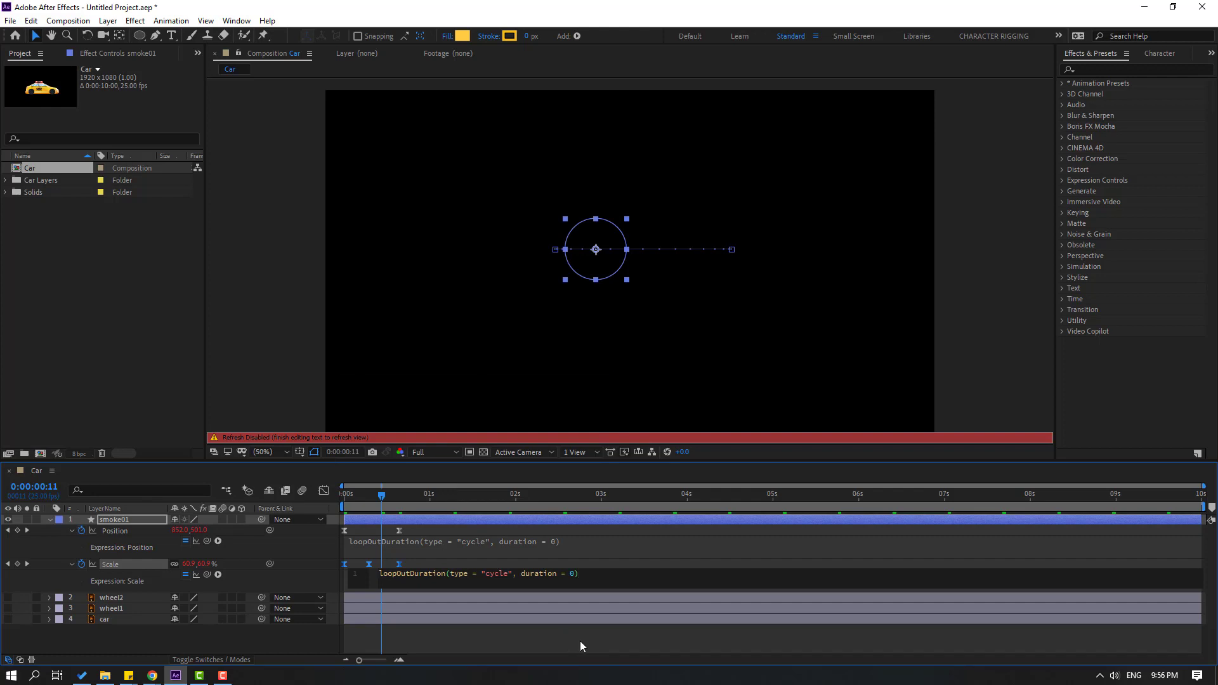
{"action": "left_click", "coordinate": [634, 642]}
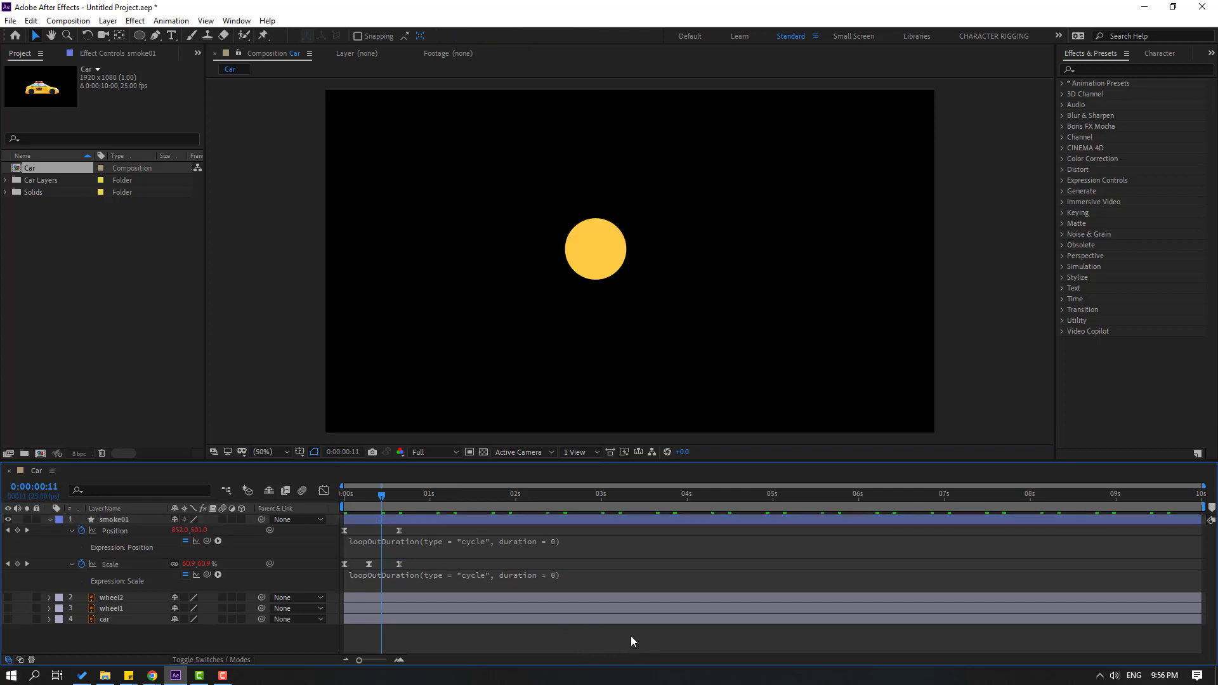
{"action": "key", "text": "space"}
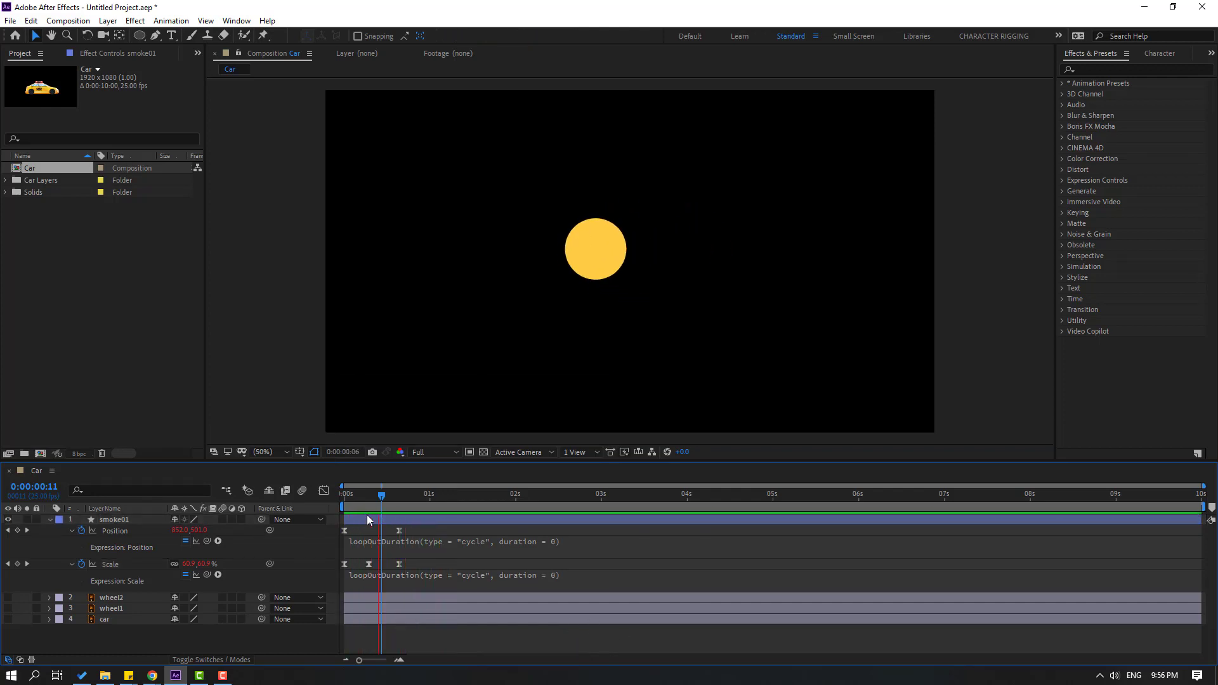
{"action": "key", "text": "space"}
Step: Split the smoke01 layer at frame 16 and keep only the portion before the split
{"action": "left_click", "coordinate": [50, 522]}
{"action": "left_click", "coordinate": [113, 522]}
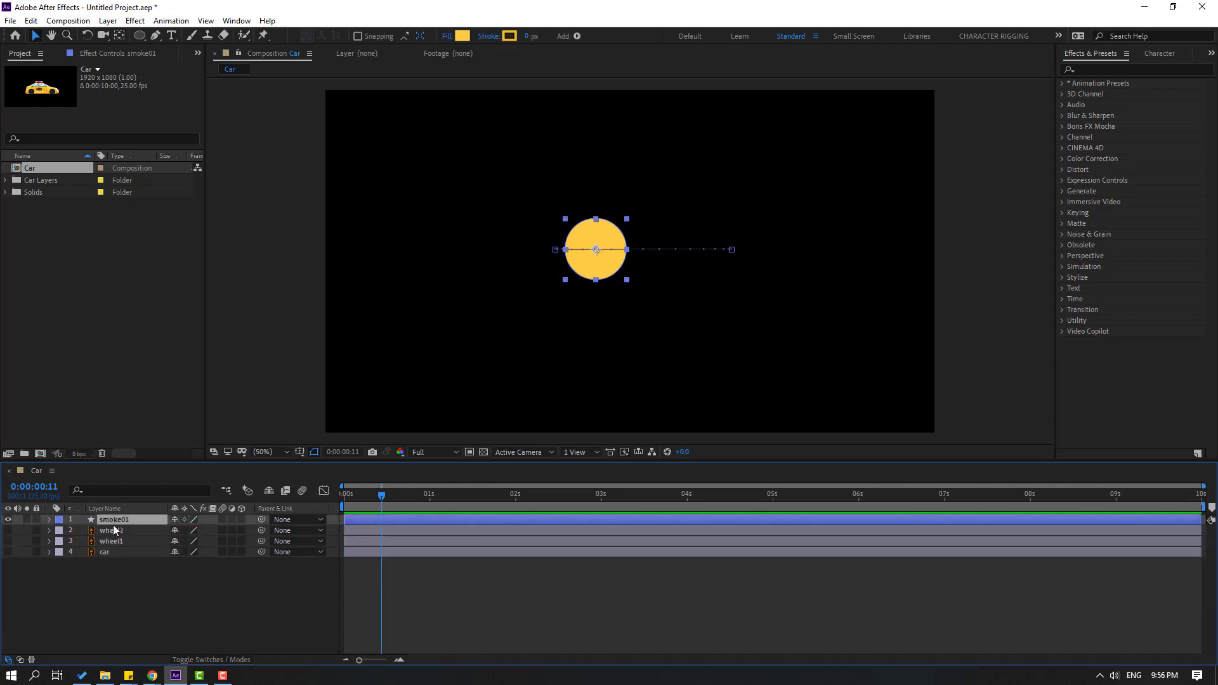
{"action": "key", "text": "u"}
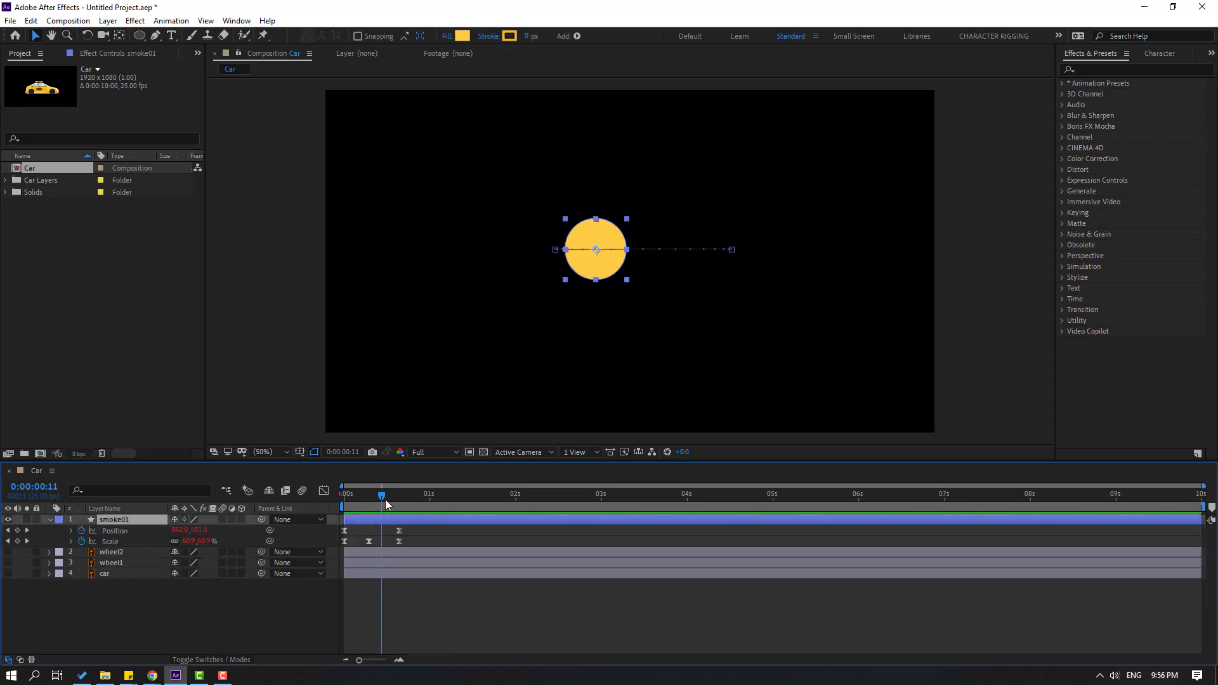
{"action": "left_click_drag", "start_coordinate": [385, 498], "coordinate": [397, 502]}
{"action": "left_click", "coordinate": [31, 20]}
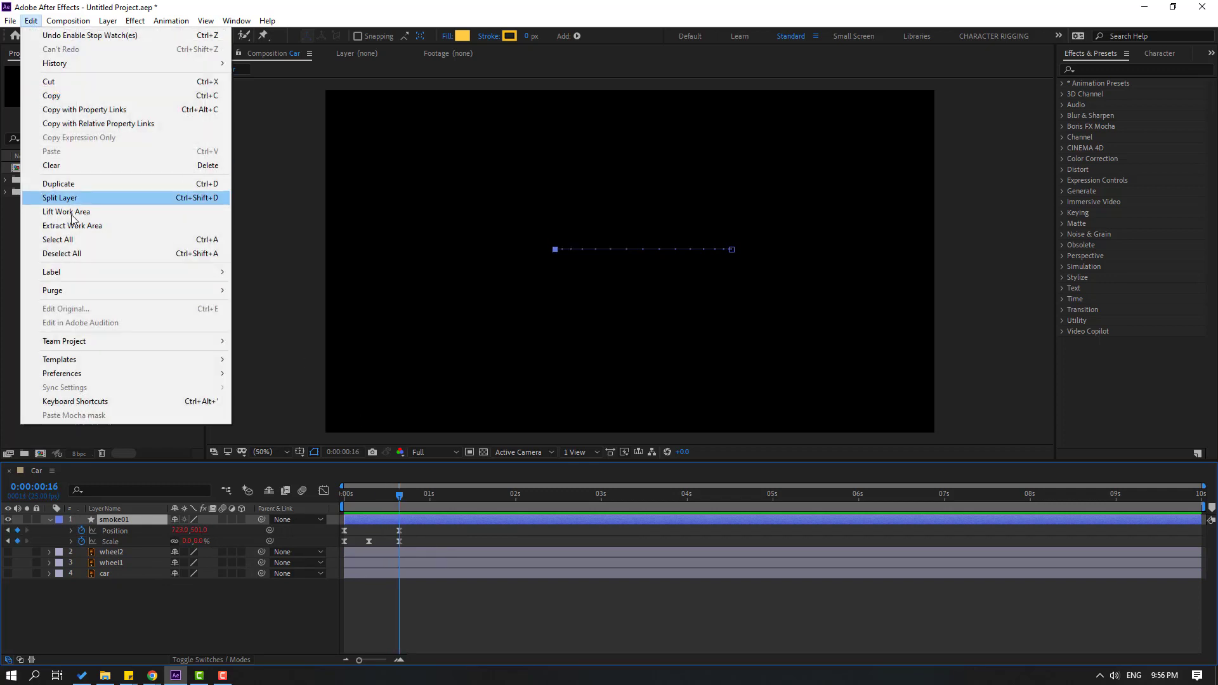
{"action": "left_click", "coordinate": [208, 201]}
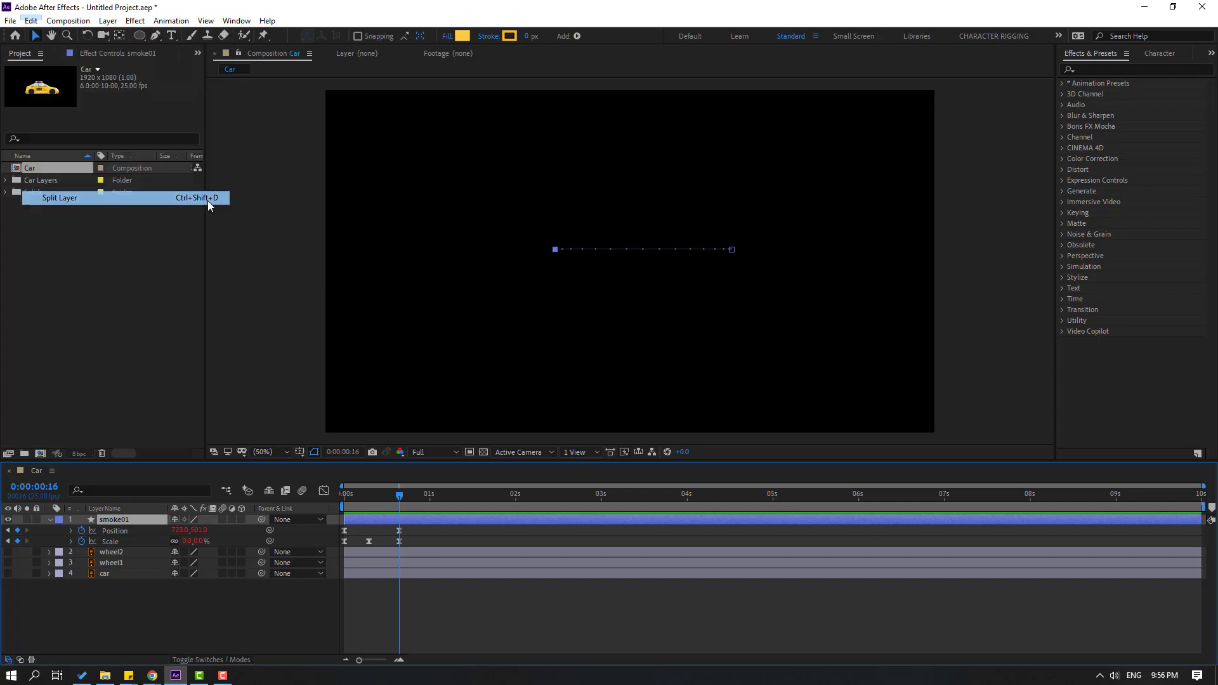
{"action": "left_click", "coordinate": [51, 522]}
Step: Duplicate the shortened smoke01 layer repeatedly to build a stack of nine layers, smoke01 through smoke09
{"action": "left_click", "coordinate": [110, 523]}
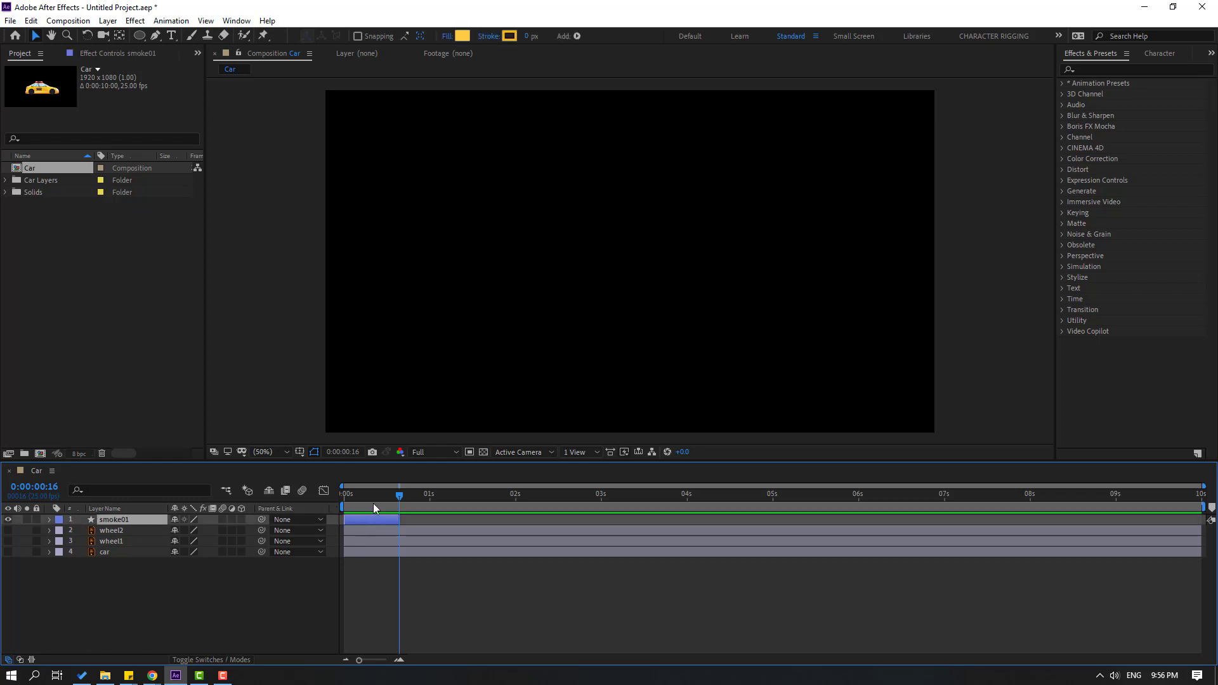
{"action": "key", "text": "ctrl+d"}
{"action": "key", "text": "ctrl+d"}
{"action": "key", "text": "ctrl+d"}
{"action": "key", "text": "ctrl+d"}
{"action": "key", "text": "ctrl+d"}
{"action": "key", "text": "ctrl+d"}
{"action": "key", "text": "ctrl+d"}
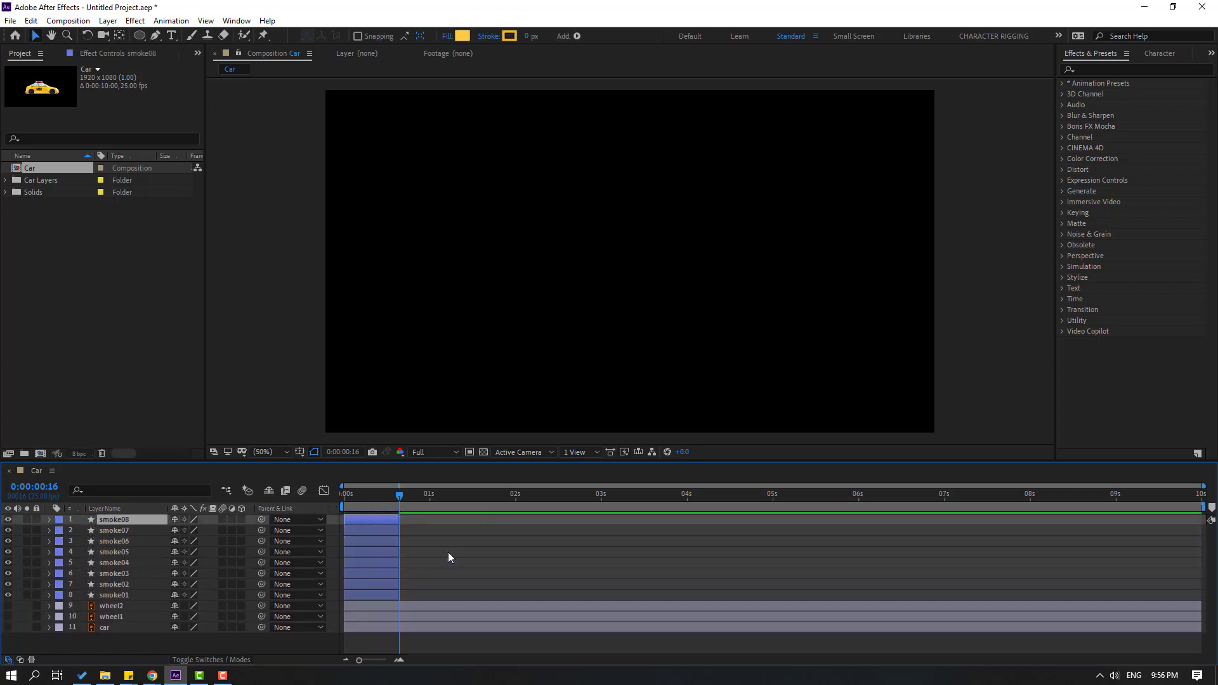
{"action": "key", "text": "ctrl+d"}
Step: Sequence the nine layers smoke01 through smoke09 end to end without overlap, starting with smoke01, and preview the animation
{"action": "mouse_move", "coordinate": [383, 498]}
{"action": "left_mouse_down"}
{"action": "mouse_move", "coordinate": [336, 497]}
{"action": "mouse_move", "coordinate": [381, 494]}
{"action": "mouse_move", "coordinate": [345, 504]}
{"action": "mouse_move", "coordinate": [359, 498]}
{"action": "left_mouse_up"}
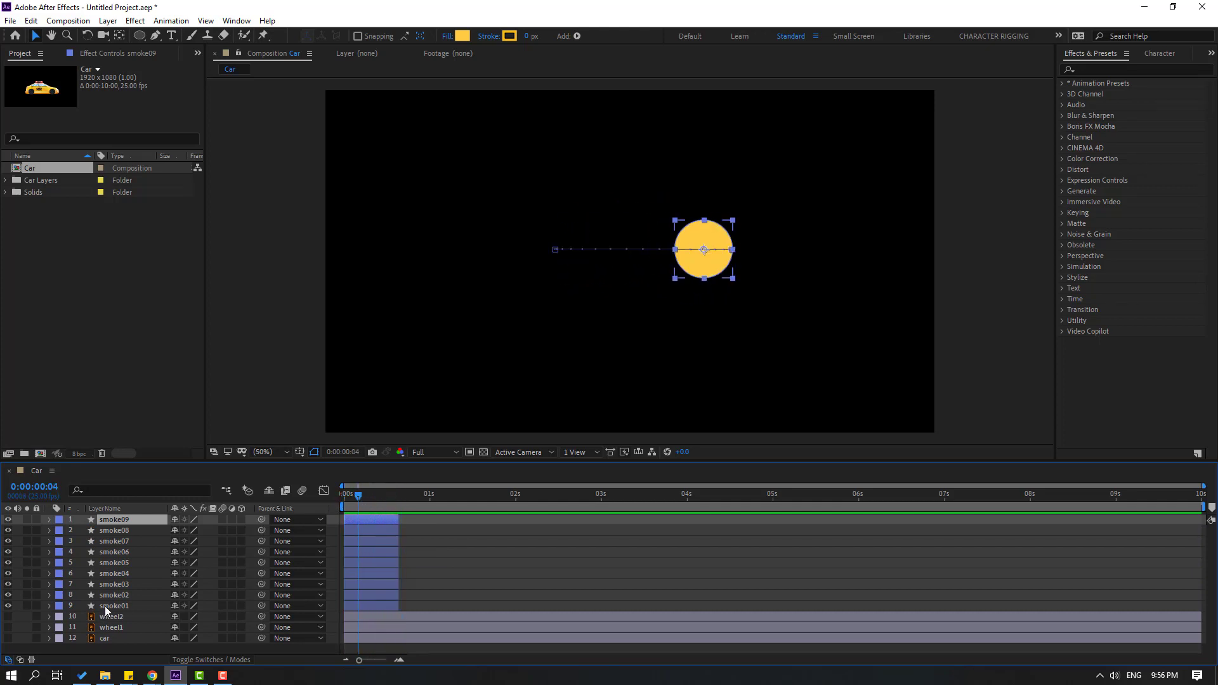
{"action": "left_click", "coordinate": [104, 605]}
{"action": "left_click", "coordinate": [112, 523], "text": "shift"}
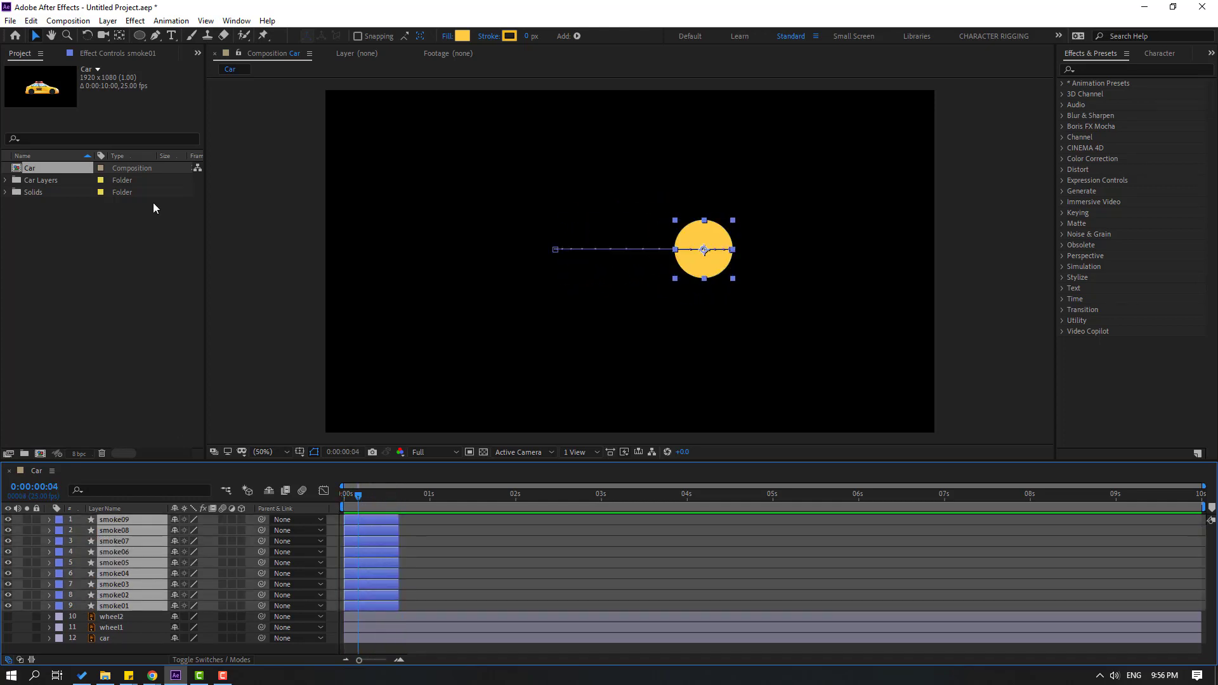
{"action": "left_click", "coordinate": [169, 22]}
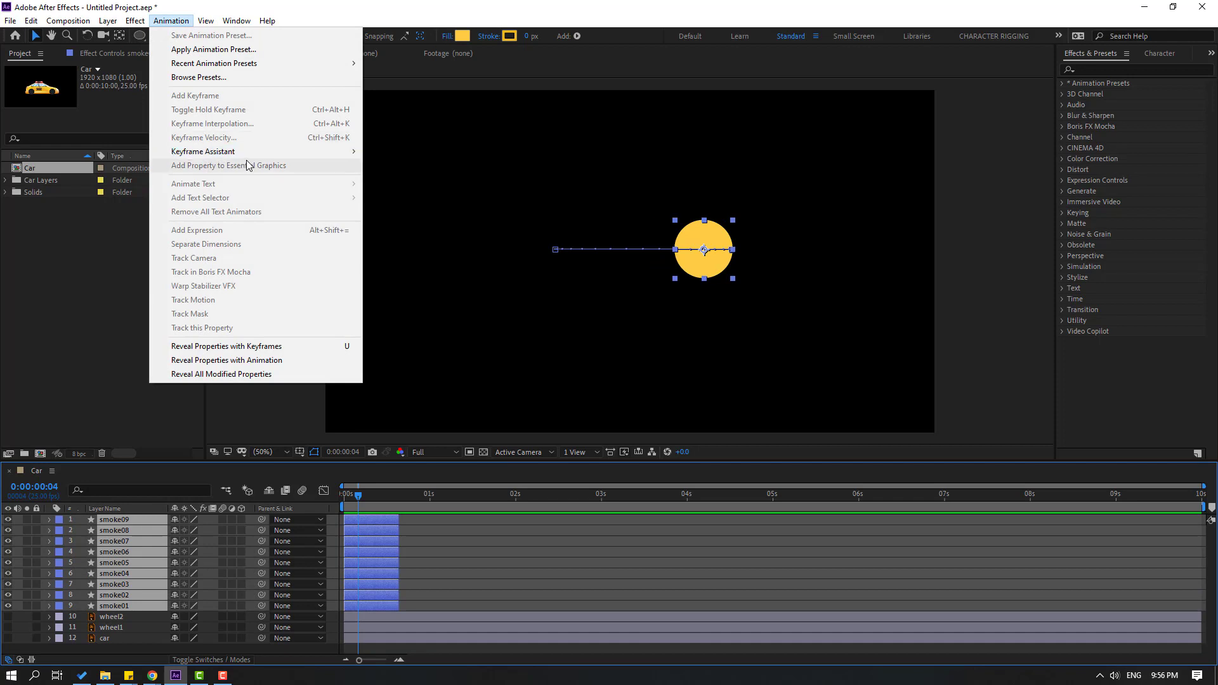
{"action": "mouse_move", "coordinate": [249, 156]}
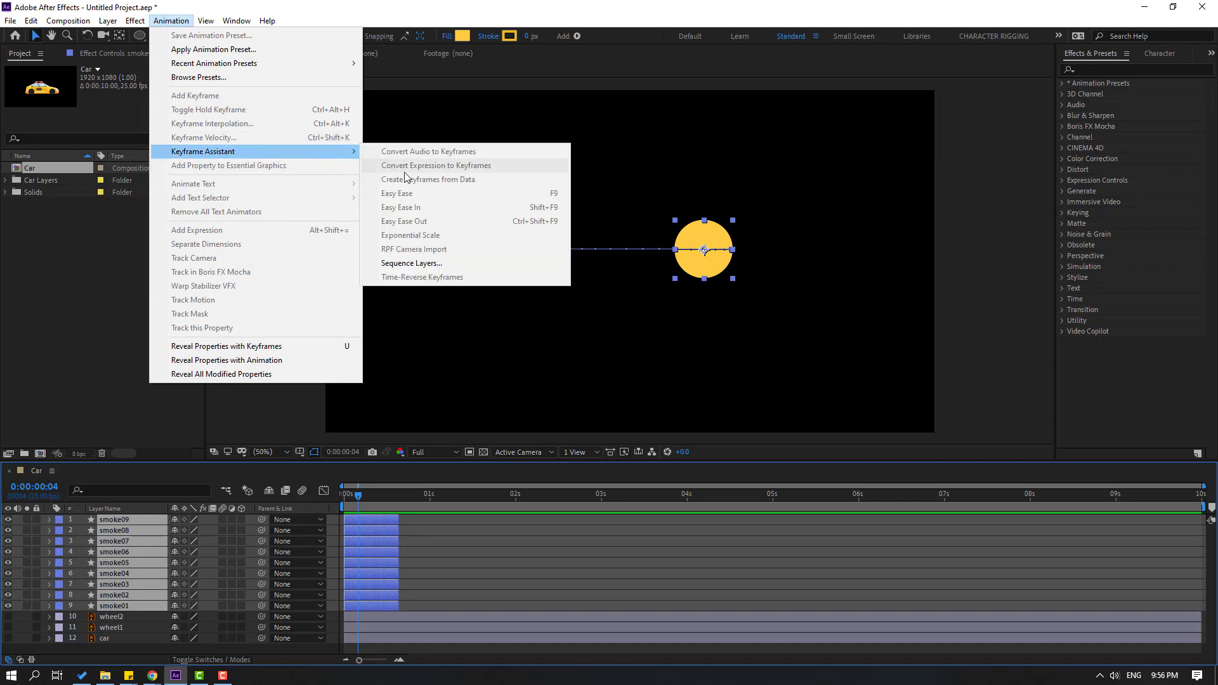
{"action": "left_click", "coordinate": [451, 265]}
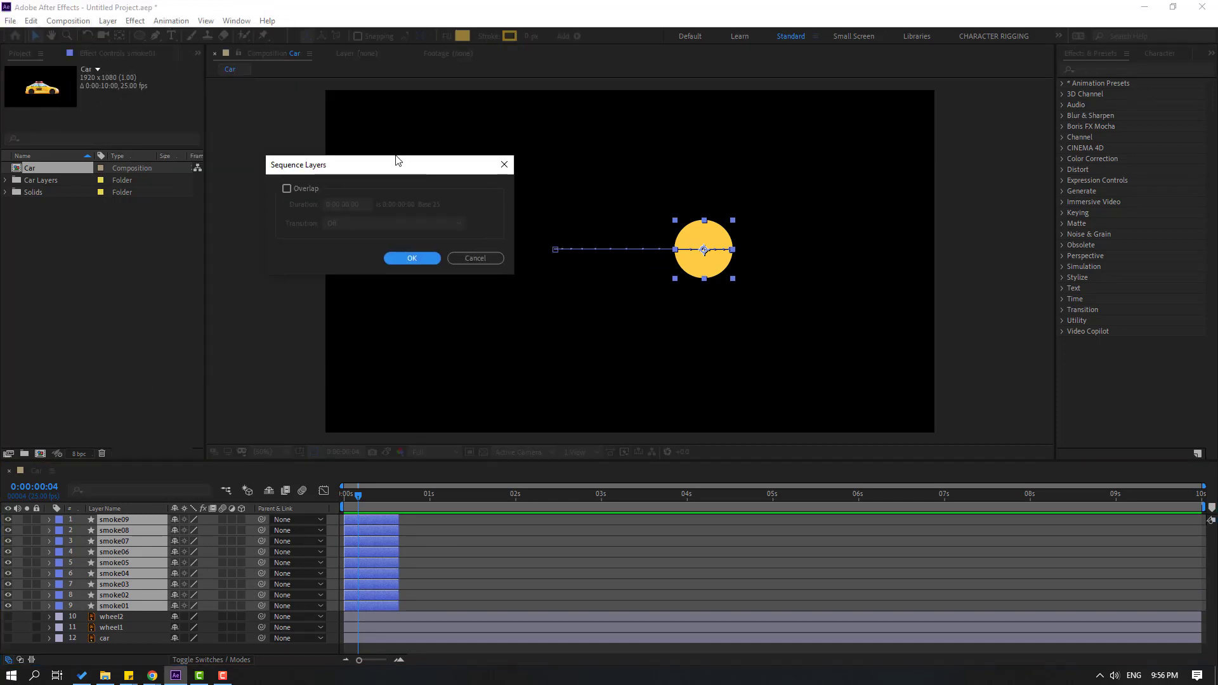
{"action": "left_click", "coordinate": [402, 257]}
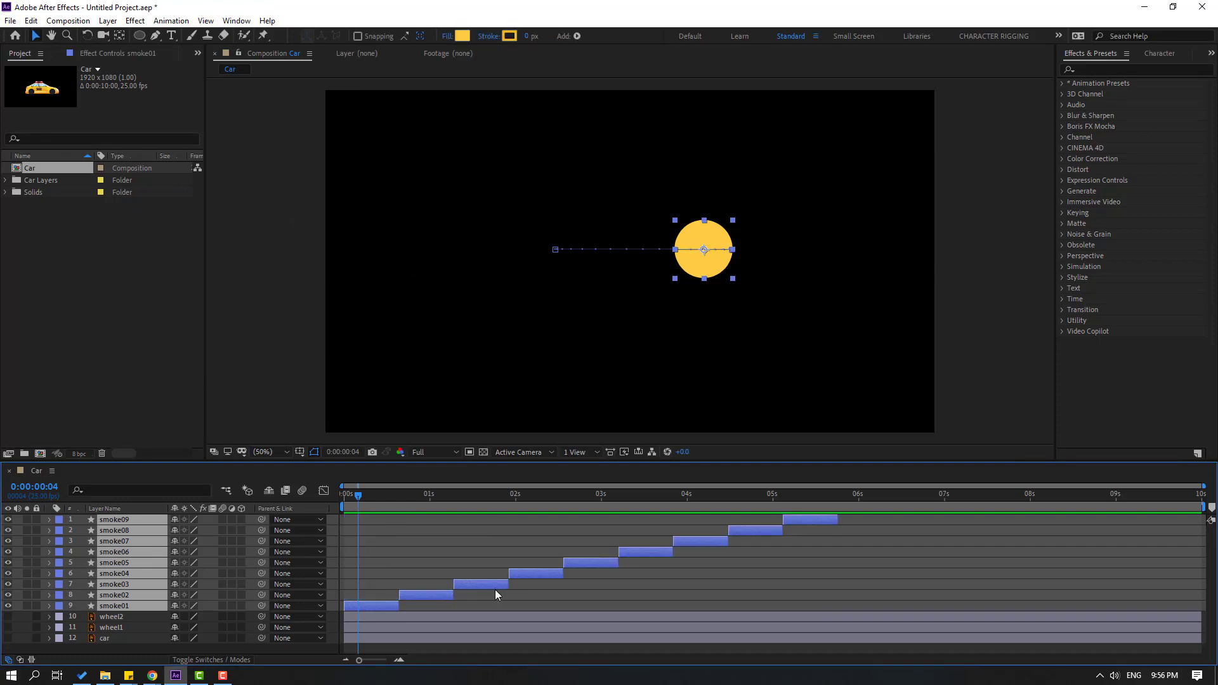
{"action": "key", "text": "space"}
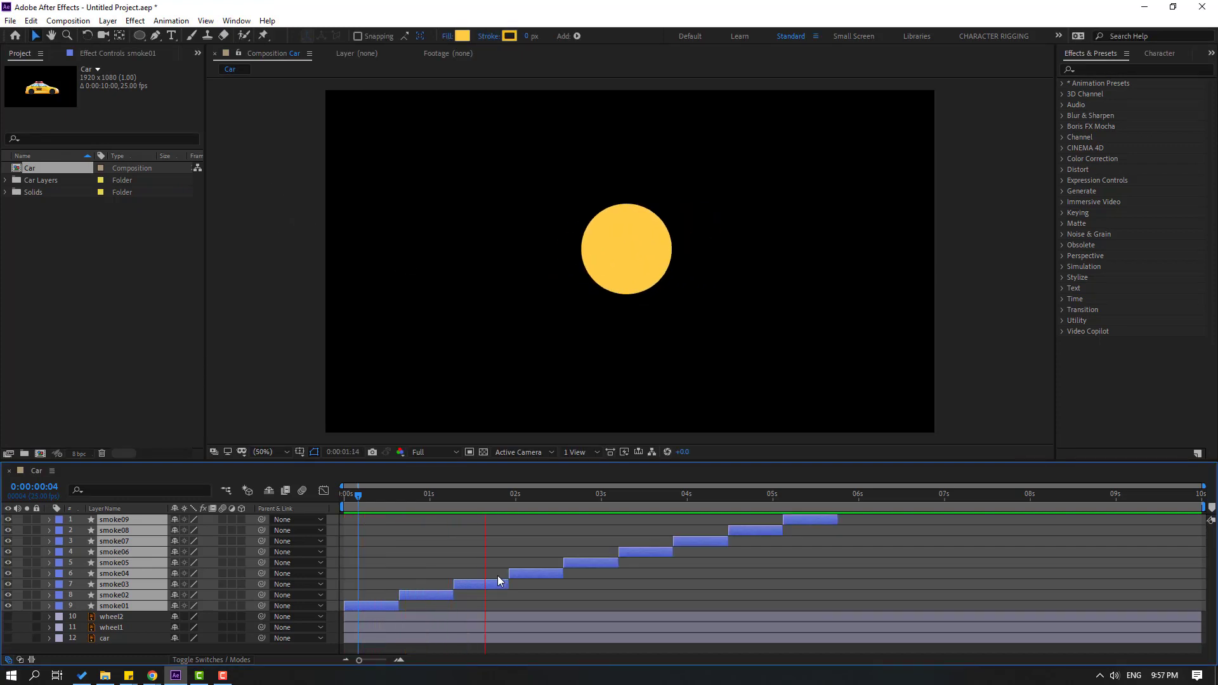
{"action": "key", "text": "space"}
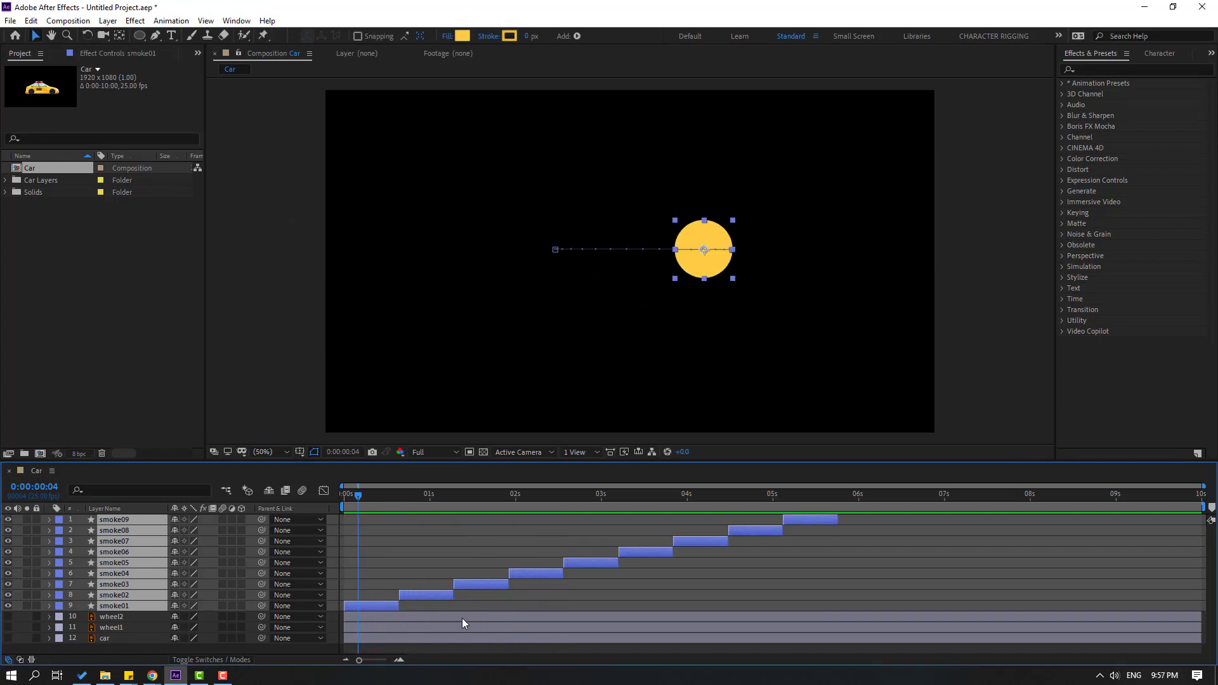
Step: Extend the ends of the layers smoke01 through smoke08 to the end of smoke09 and preview
{"action": "left_click", "coordinate": [411, 611]}
{"action": "left_click_drag", "start_coordinate": [399, 606], "coordinate": [833, 606]}
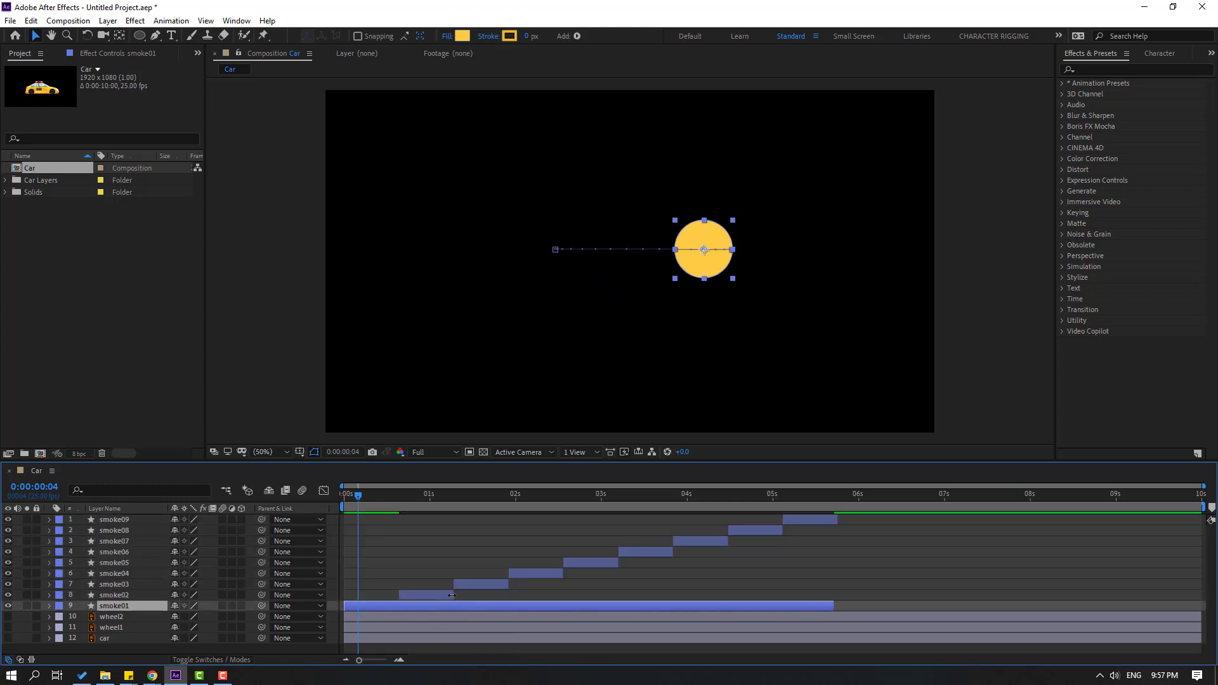
{"action": "left_click_drag", "start_coordinate": [453, 595], "coordinate": [835, 595]}
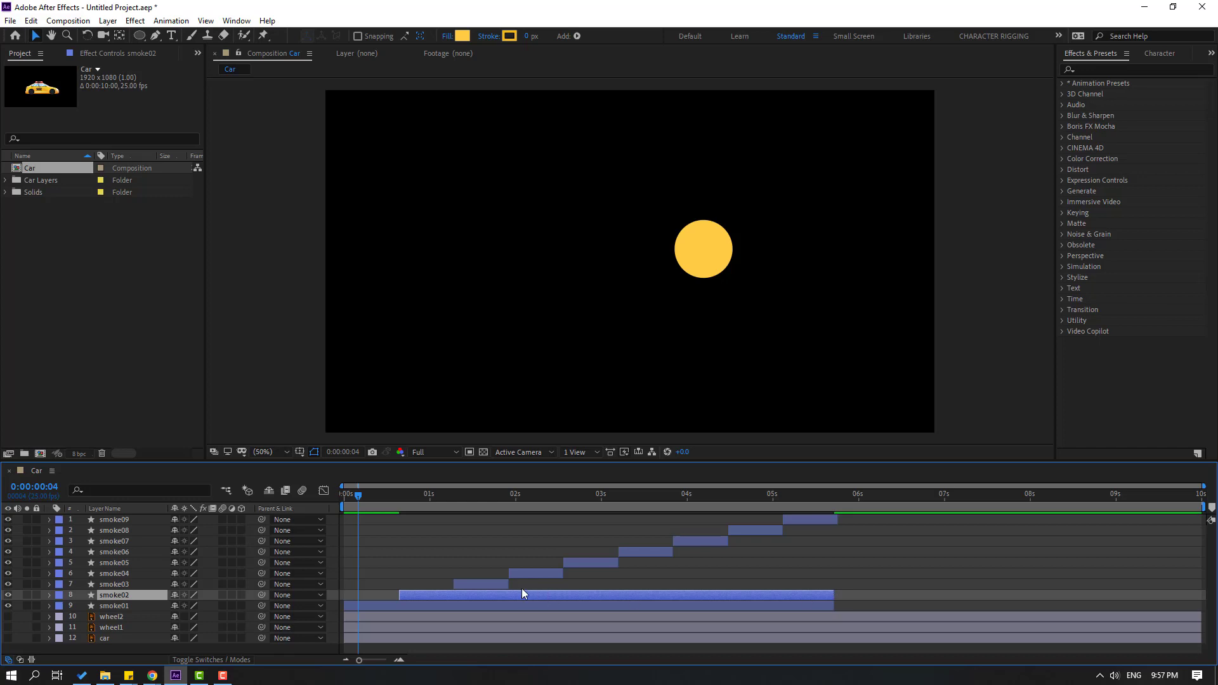
{"action": "left_click_drag", "start_coordinate": [508, 584], "coordinate": [834, 584]}
{"action": "left_click_drag", "start_coordinate": [562, 572], "coordinate": [834, 573]}
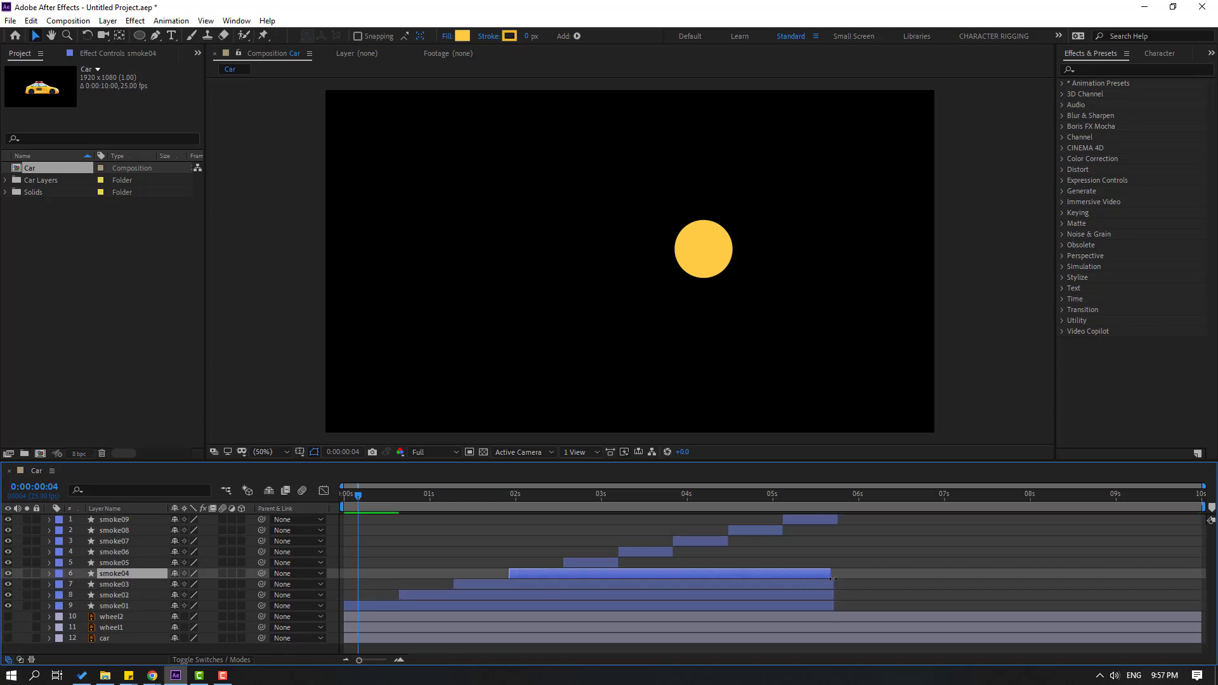
{"action": "left_click_drag", "start_coordinate": [618, 563], "coordinate": [833, 562]}
{"action": "left_click_drag", "start_coordinate": [672, 552], "coordinate": [834, 553]}
{"action": "left_click_drag", "start_coordinate": [727, 541], "coordinate": [837, 538]}
{"action": "left_click", "coordinate": [824, 606], "text": "shift"}
{"action": "key", "text": "space"}
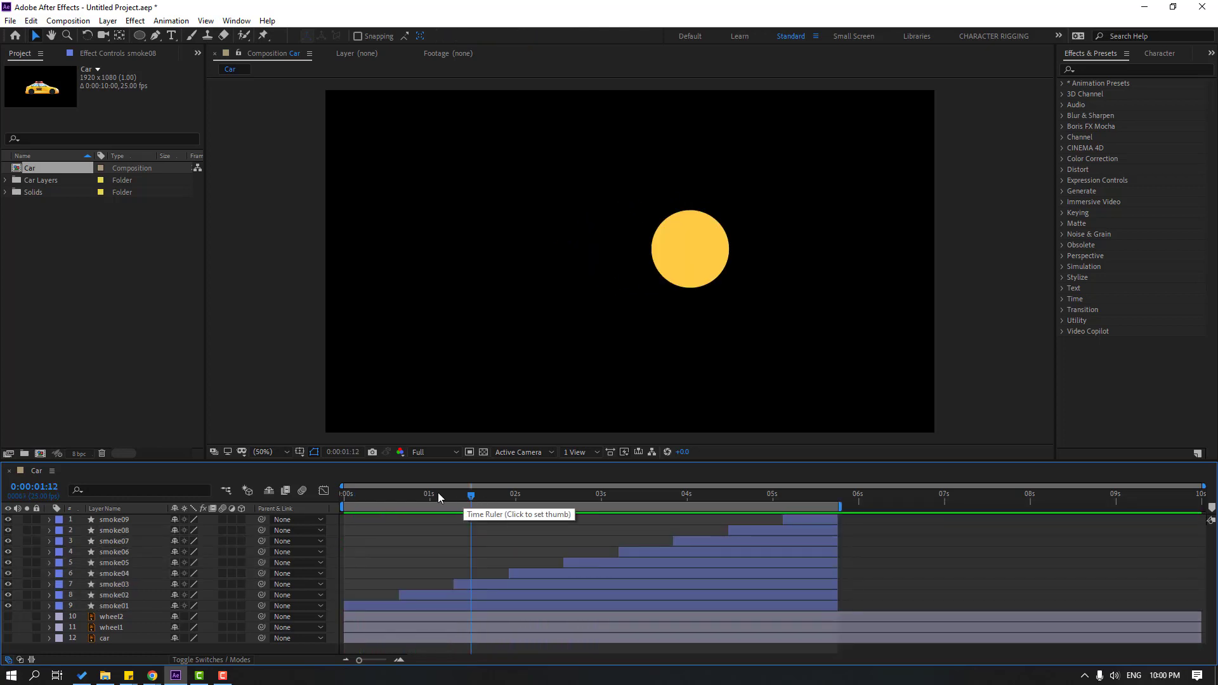
Step: Shift the smoke02 layer earlier in time so that it starts at frame 4
{"action": "left_click_drag", "start_coordinate": [438, 493], "coordinate": [309, 507]}
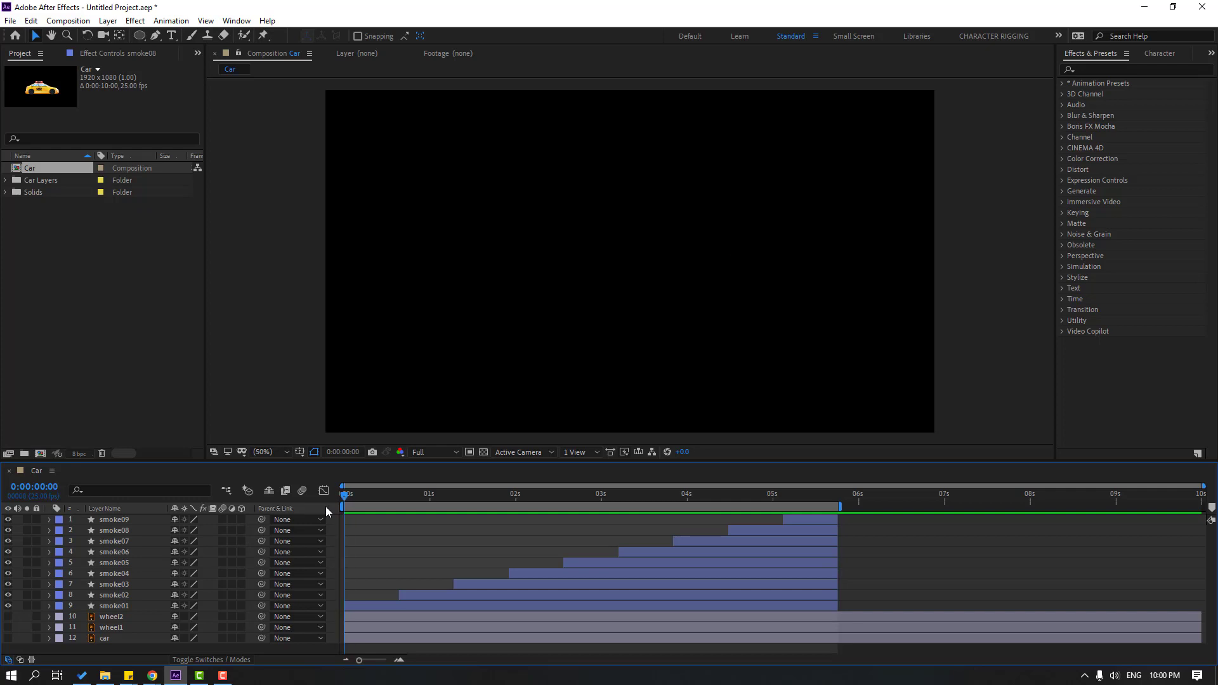
{"action": "key", "text": "space"}
{"action": "left_click", "coordinate": [411, 595]}
{"action": "left_click_drag", "start_coordinate": [417, 597], "coordinate": [376, 596]}
{"action": "left_click", "coordinate": [371, 563]}
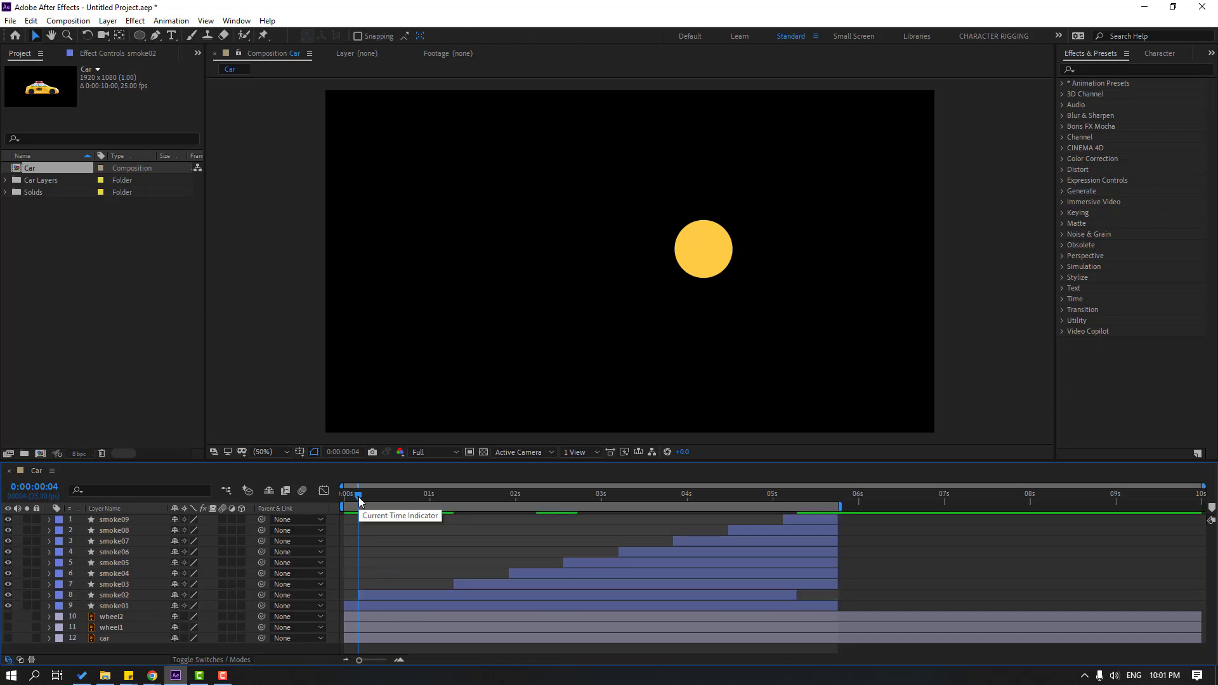
Step: Shift smoke03 to start at frame 8 and smoke04 to start at frame 12
{"action": "key", "text": "space"}
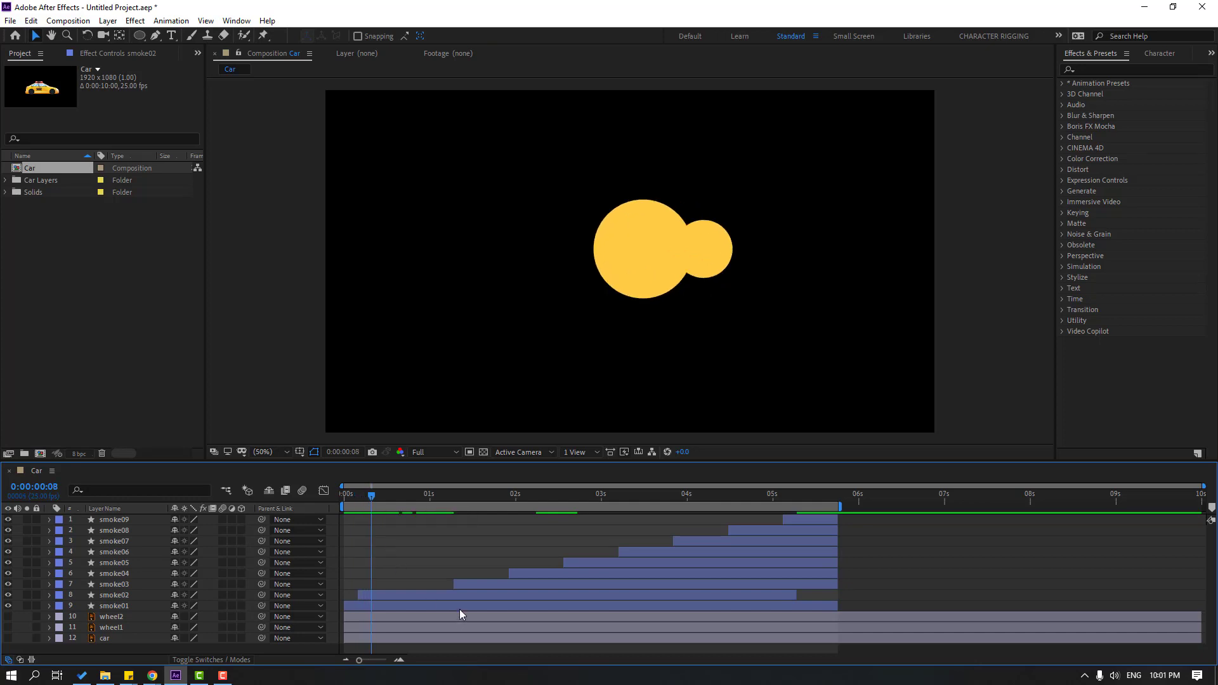
{"action": "left_click_drag", "start_coordinate": [463, 585], "coordinate": [383, 588]}
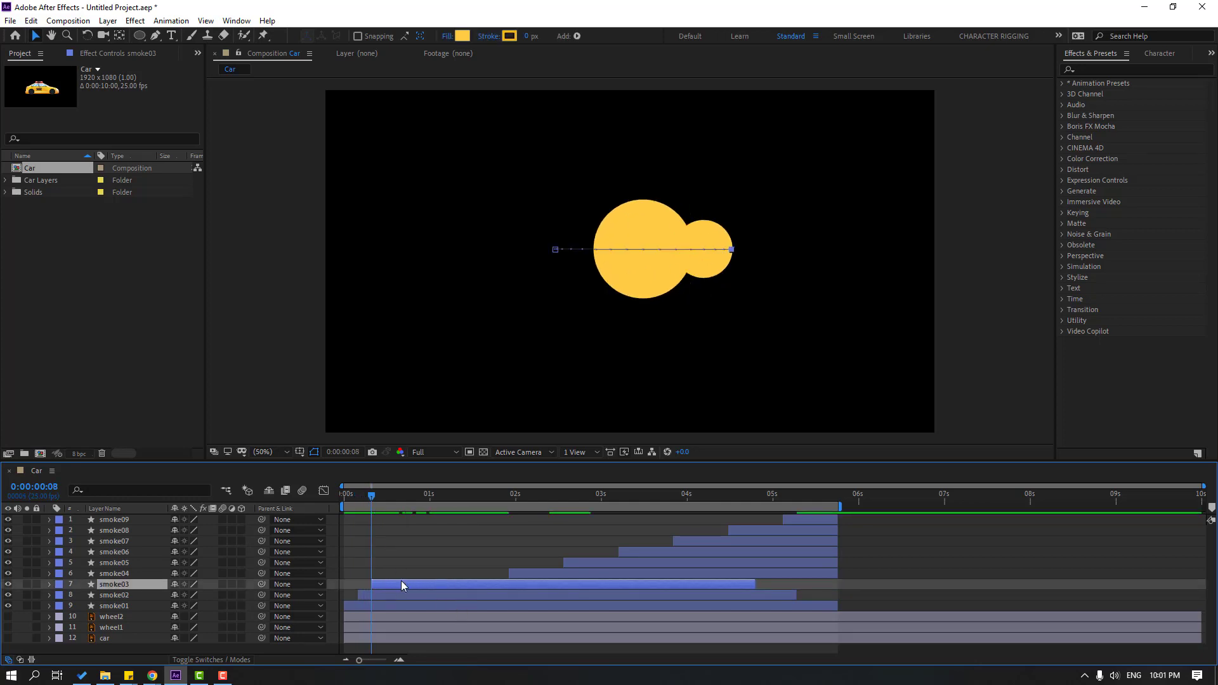
{"action": "key", "text": "space"}
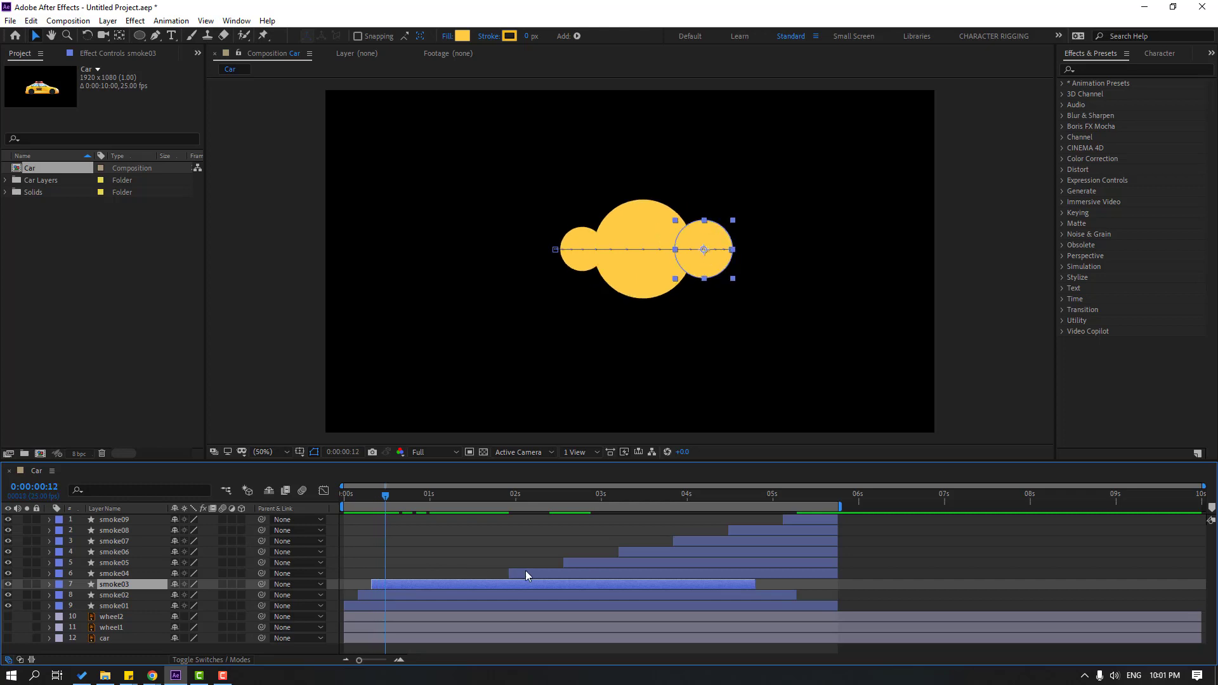
{"action": "left_click_drag", "start_coordinate": [526, 571], "coordinate": [403, 577]}
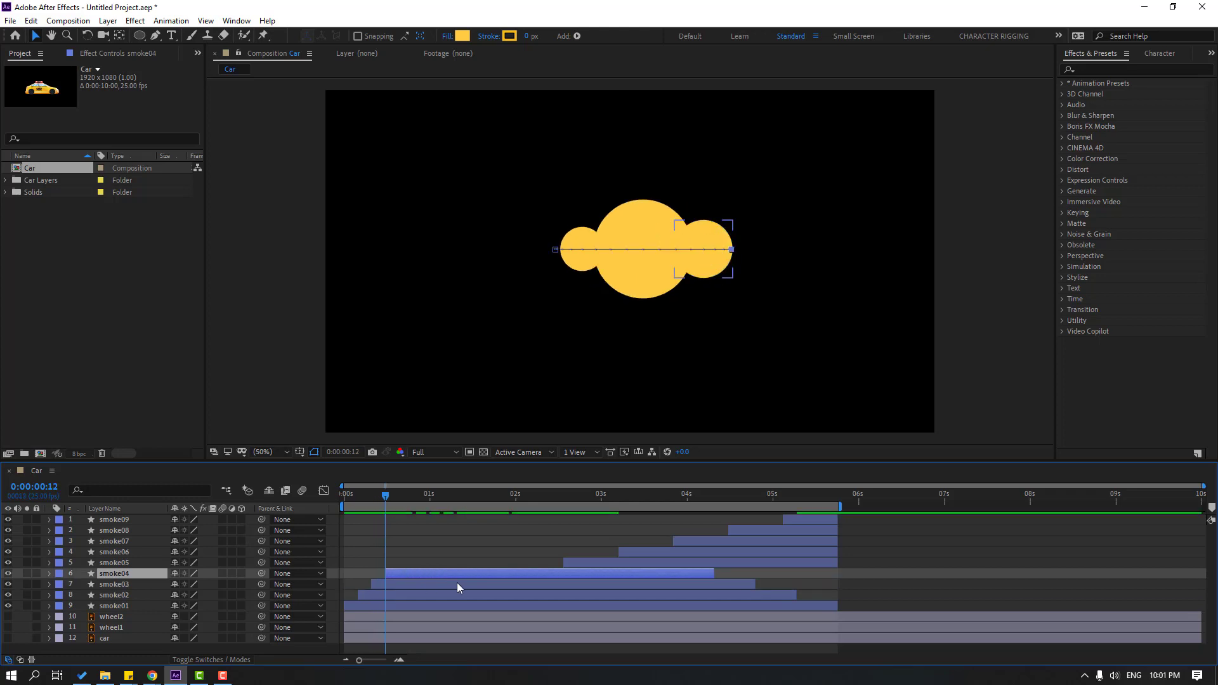
Step: Shift smoke05 to start at frame 16 and smoke06 to start at frame 20
{"action": "key", "text": "space"}
{"action": "left_click_drag", "start_coordinate": [508, 564], "coordinate": [414, 564]}
{"action": "key", "text": "space"}
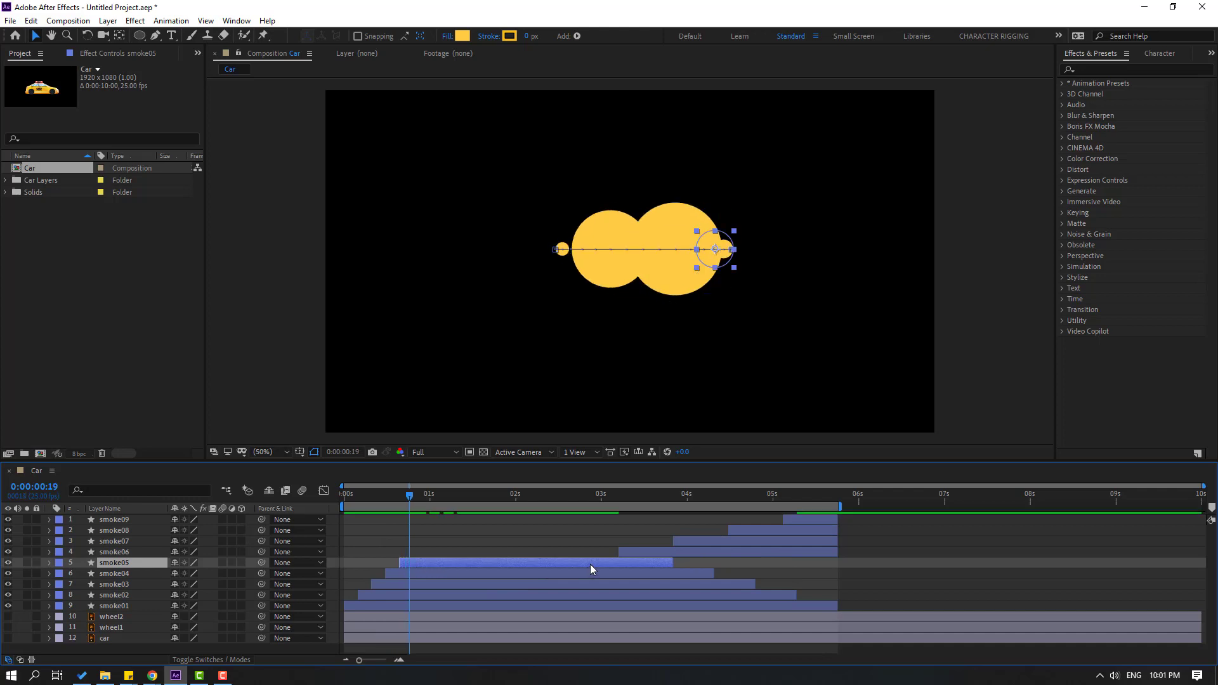
{"action": "left_click_drag", "start_coordinate": [631, 552], "coordinate": [447, 561]}
{"action": "left_click_drag", "start_coordinate": [427, 561], "coordinate": [425, 561]}
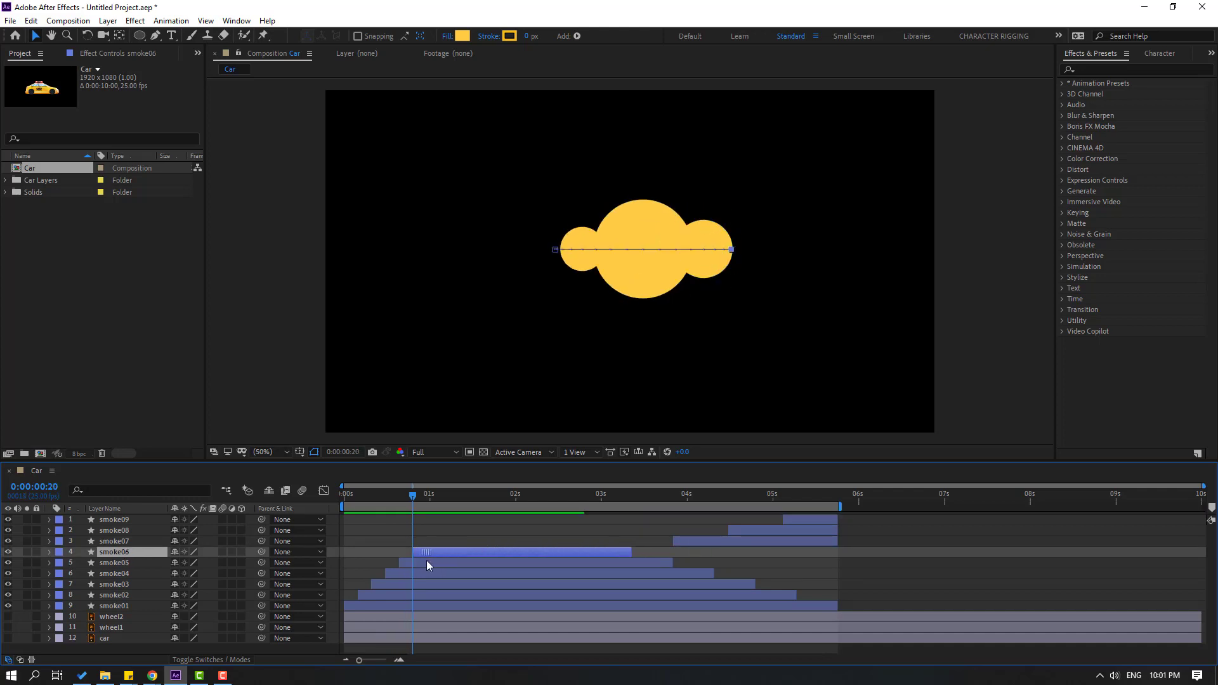
Step: Shift smoke07 to start at 0:00:00:24 and smoke08 to start at 0:00:01:03
{"action": "key", "text": "Page_Down"}
{"action": "key", "text": "Page_Down"}
{"action": "key", "text": "Page_Down"}
{"action": "key", "text": "Page_Down"}
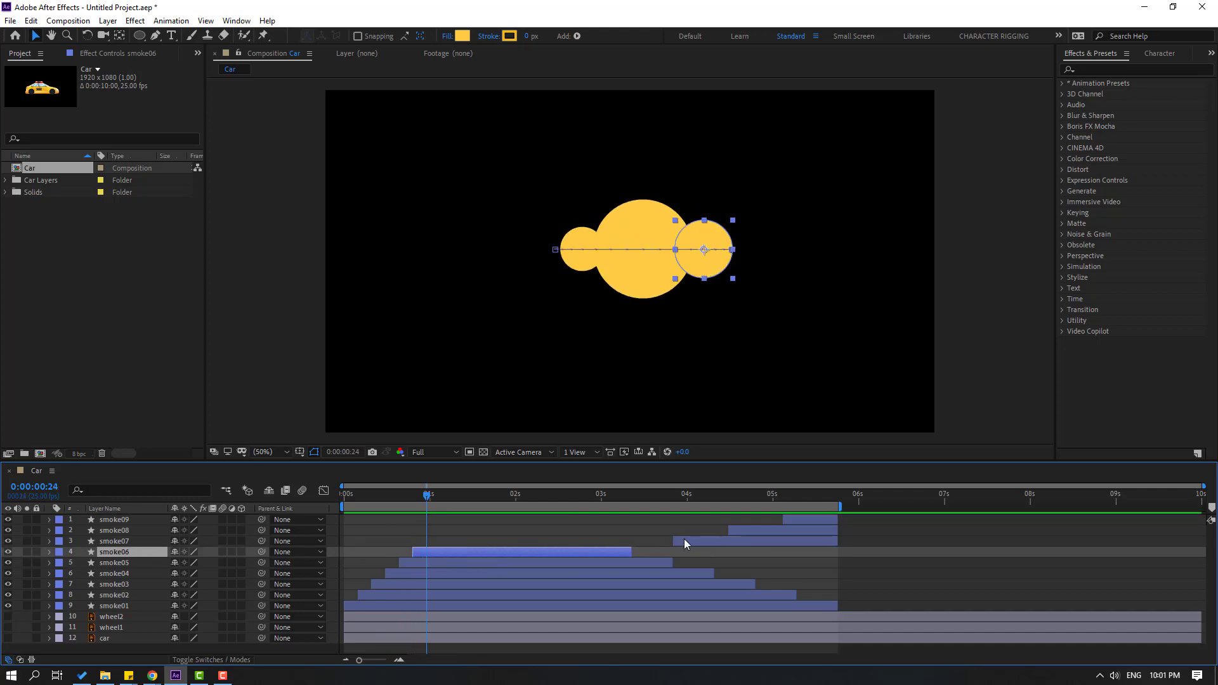
{"action": "left_click_drag", "start_coordinate": [684, 541], "coordinate": [444, 543]}
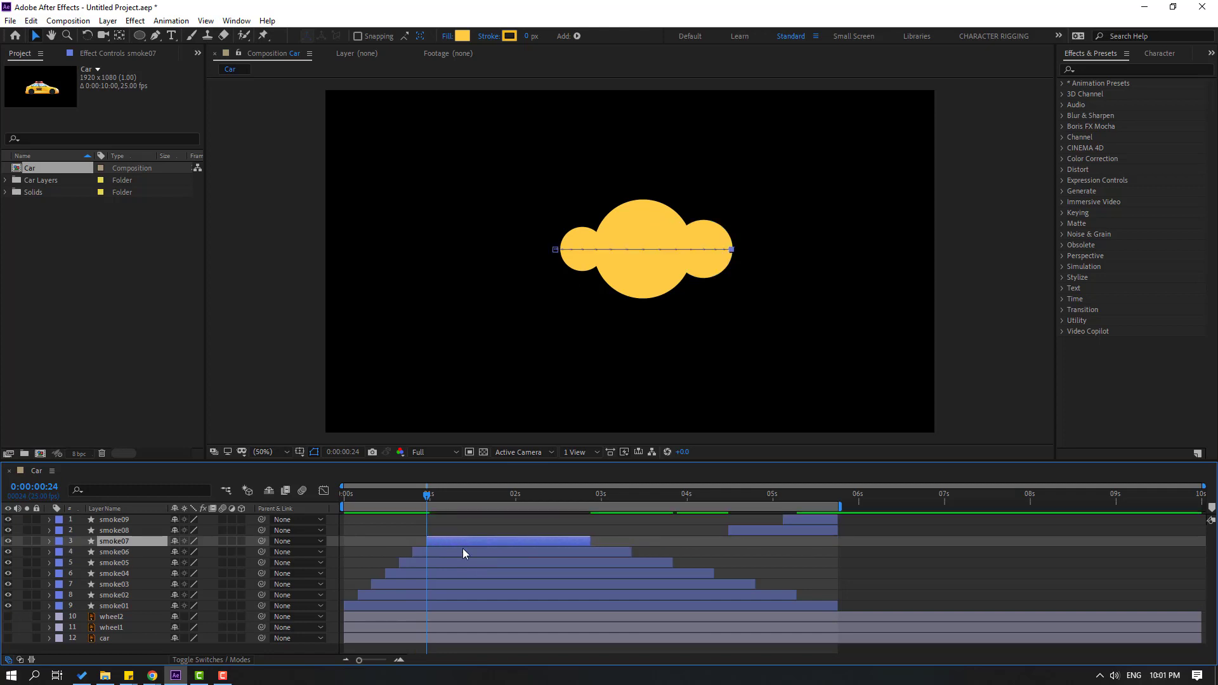
{"action": "key", "text": "Page_Down"}
{"action": "key", "text": "Page_Down"}
{"action": "key", "text": "Page_Down"}
{"action": "key", "text": "Page_Down"}
{"action": "left_click_drag", "start_coordinate": [748, 531], "coordinate": [463, 531]}
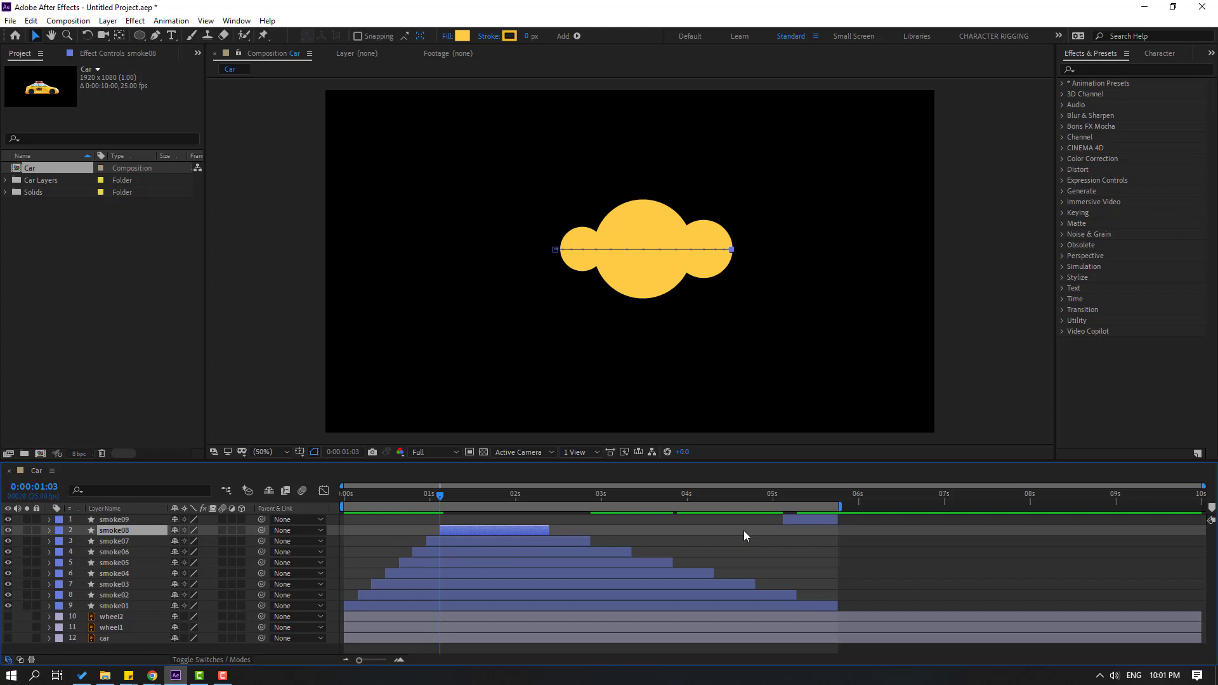
Step: Shift smoke09 to start at 0:00:01:07, move the current time to 0:00:01:11 and deselect the layer
{"action": "key", "text": "Page_Down"}
{"action": "key", "text": "Page_Down"}
{"action": "key", "text": "Page_Down"}
{"action": "key", "text": "Page_Down"}
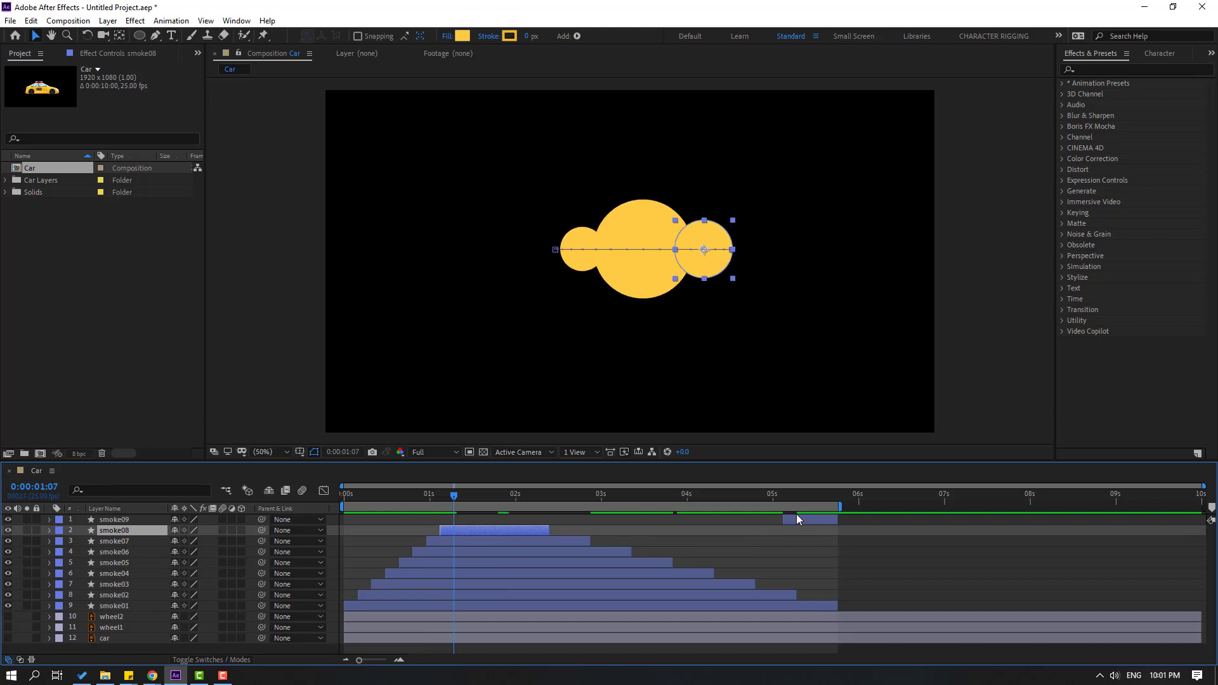
{"action": "left_click_drag", "start_coordinate": [802, 519], "coordinate": [471, 523]}
{"action": "key", "text": "Page_Down"}
{"action": "key", "text": "Page_Down"}
{"action": "key", "text": "Page_Down"}
{"action": "key", "text": "Page_Down"}
{"action": "left_click", "coordinate": [994, 585]}
Step: Extend the out points of layers smoke02 through smoke09 to match the end of smoke01, and deselect the layers
{"action": "left_click_drag", "start_coordinate": [796, 595], "coordinate": [827, 603]}
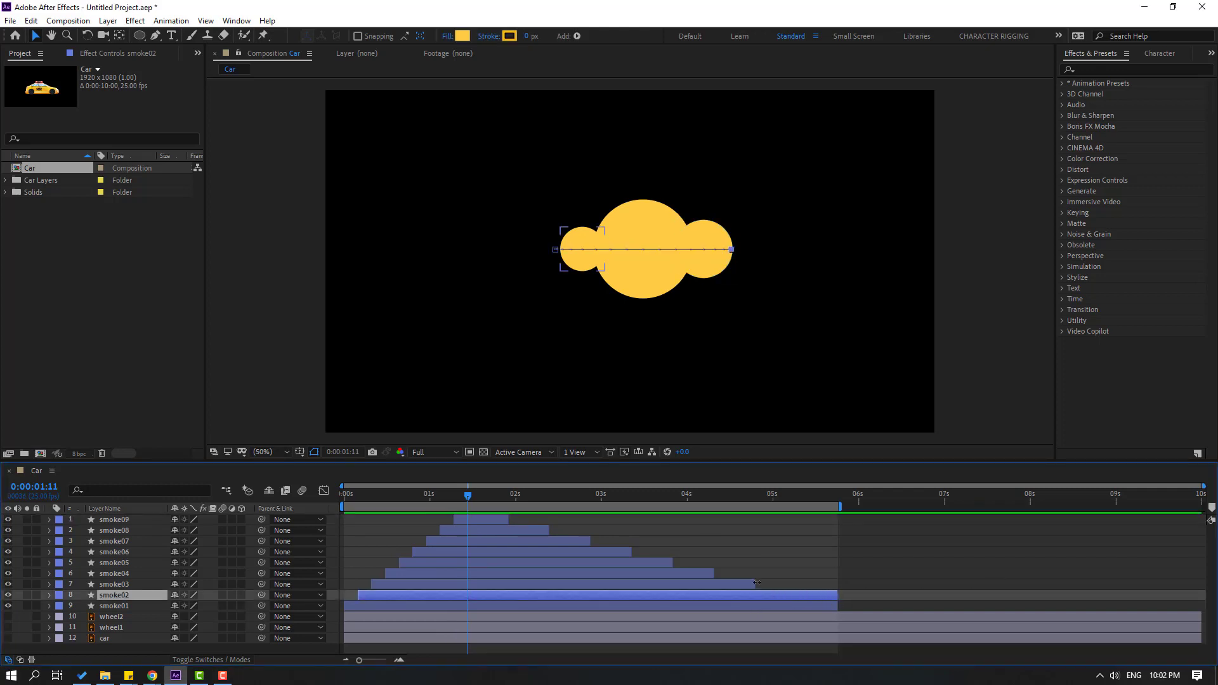
{"action": "left_click_drag", "start_coordinate": [755, 583], "coordinate": [839, 593]}
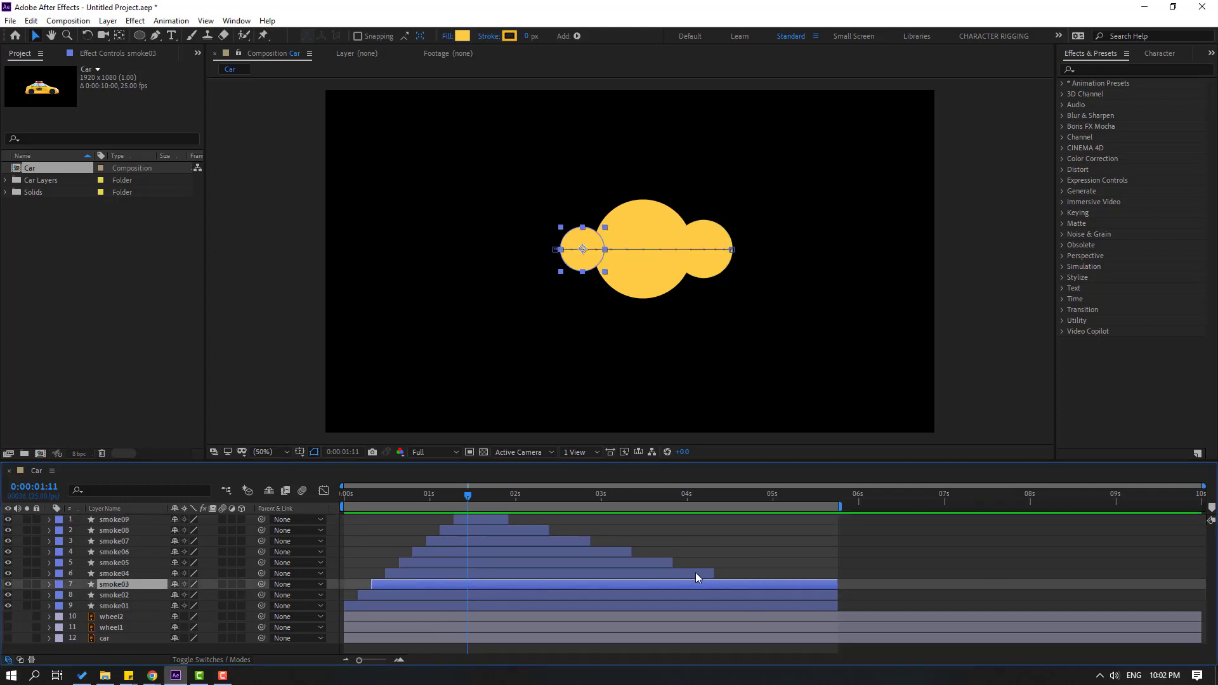
{"action": "left_click_drag", "start_coordinate": [714, 575], "coordinate": [837, 576]}
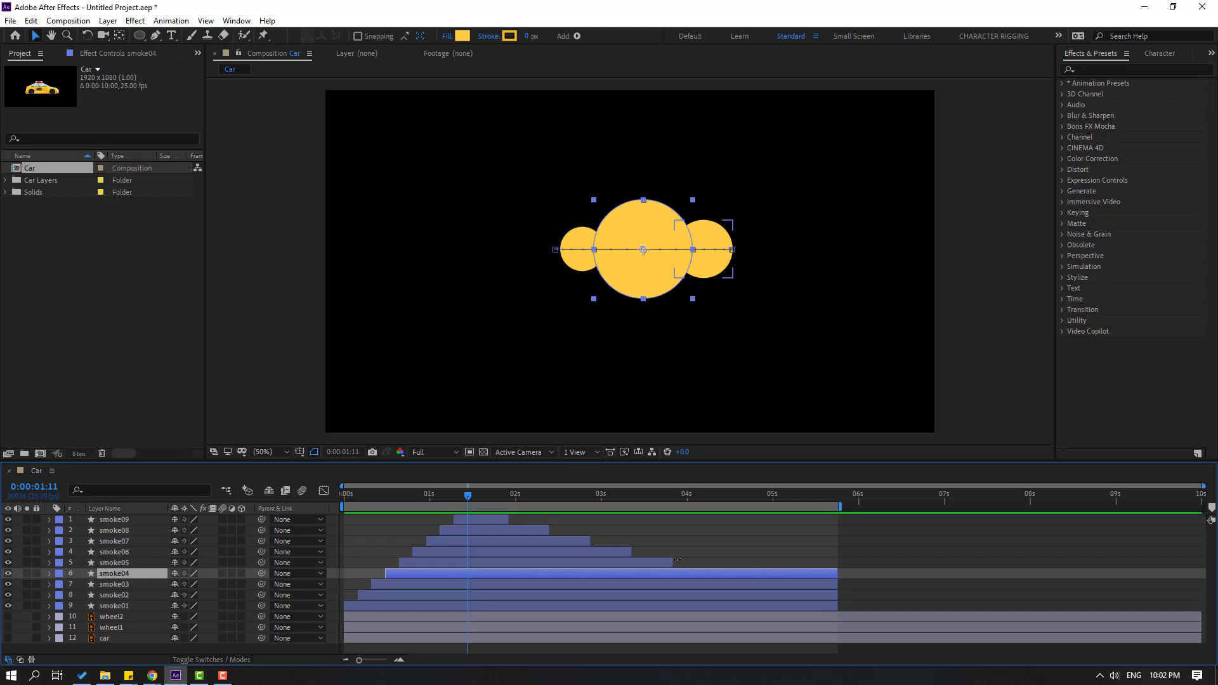
{"action": "left_click_drag", "start_coordinate": [677, 559], "coordinate": [839, 568]}
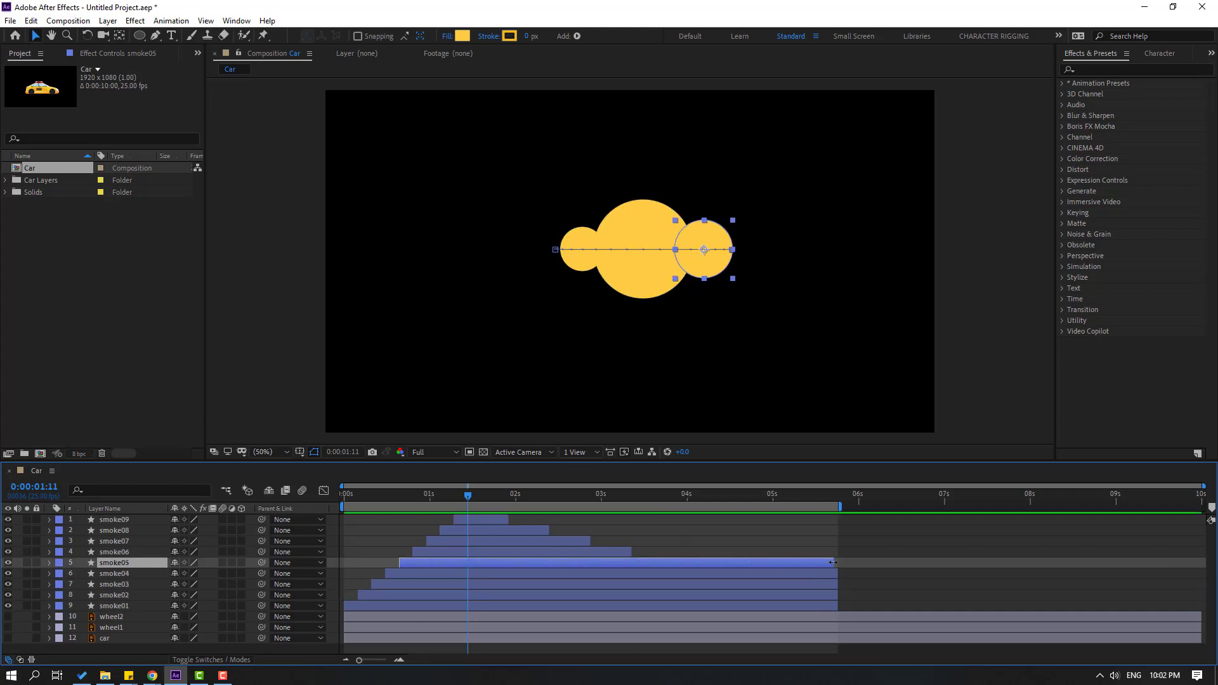
{"action": "left_click_drag", "start_coordinate": [632, 550], "coordinate": [837, 551]}
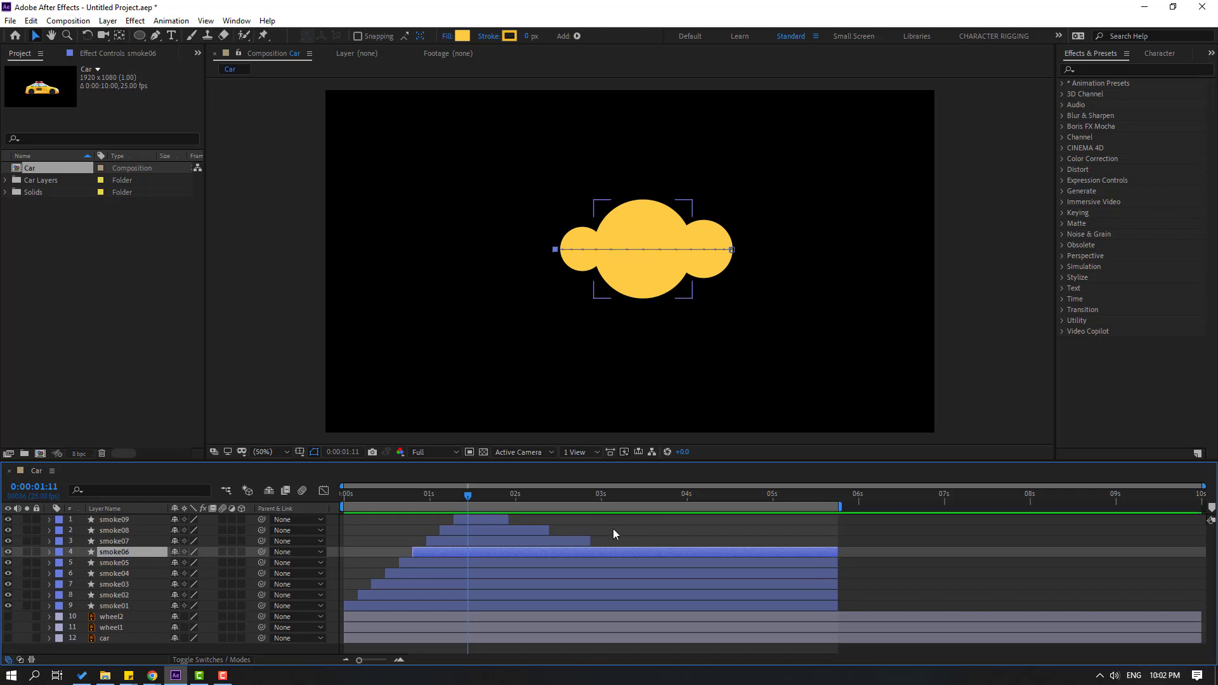
{"action": "left_click_drag", "start_coordinate": [592, 541], "coordinate": [837, 542]}
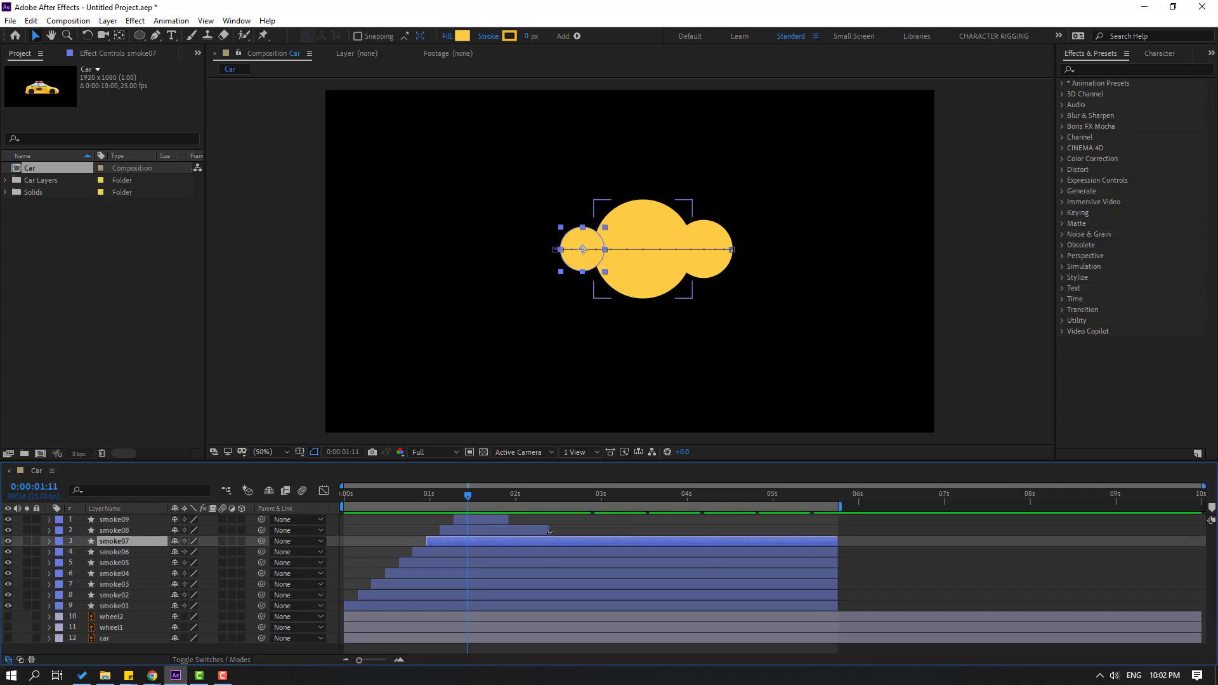
{"action": "left_click_drag", "start_coordinate": [550, 533], "coordinate": [837, 531]}
{"action": "left_click_drag", "start_coordinate": [509, 519], "coordinate": [838, 519]}
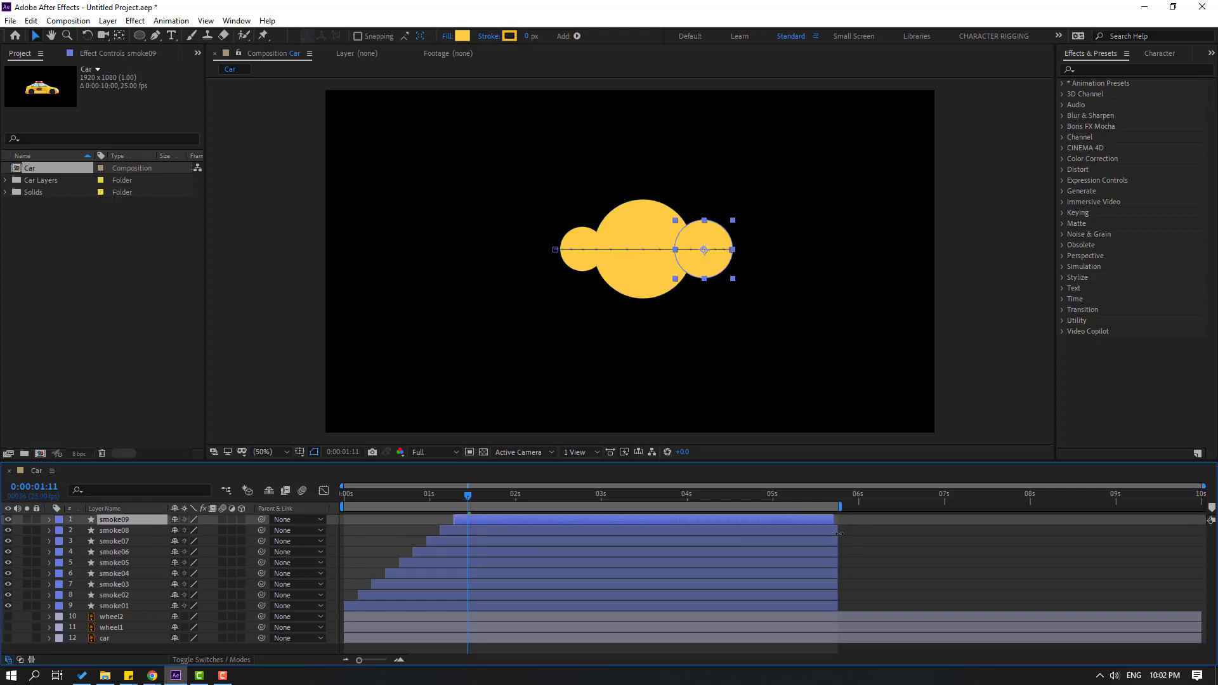
{"action": "left_click", "coordinate": [920, 546]}
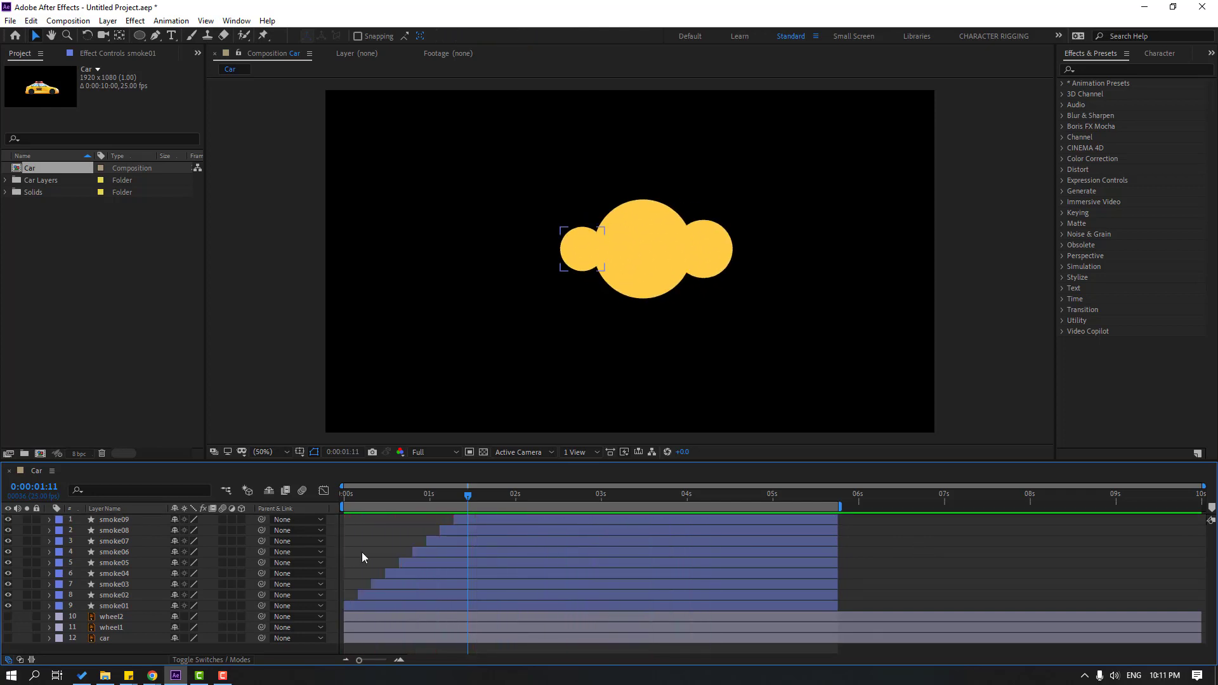
Step: Pre-compose the nine layers smoke01 to smoke09 into a new composition named Smoke, adjusting its duration to the layers' time span
{"action": "left_click", "coordinate": [116, 608]}
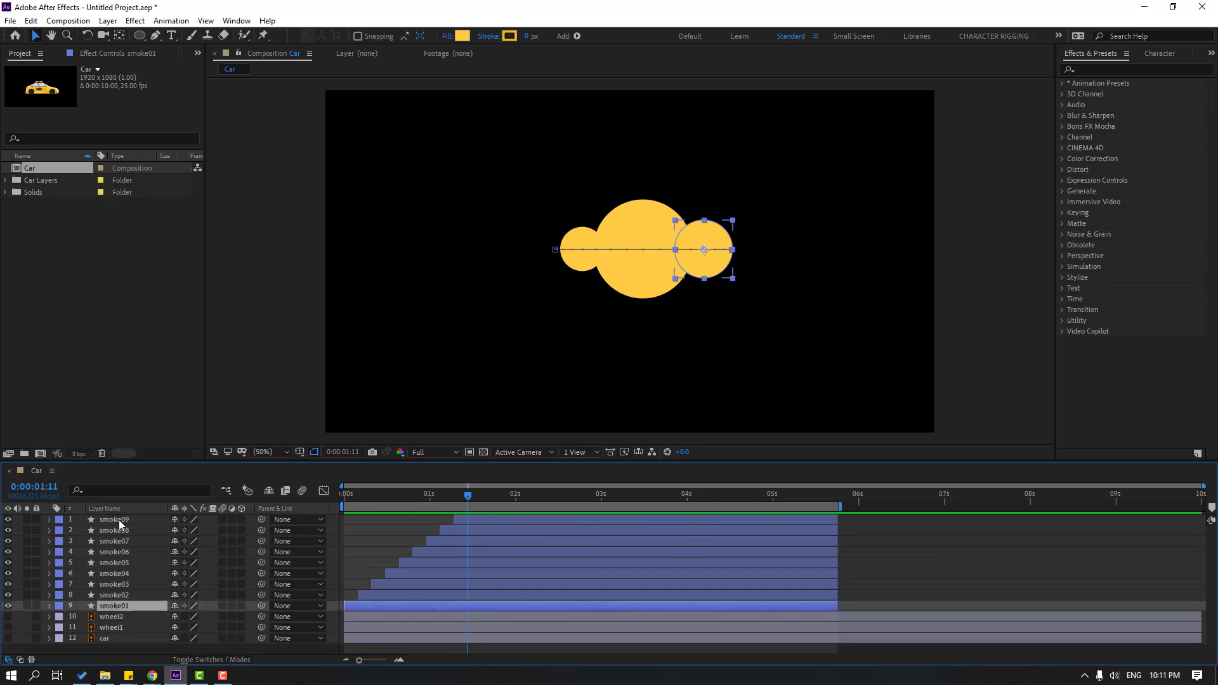
{"action": "left_click", "coordinate": [119, 520], "text": "shift"}
{"action": "right_click", "coordinate": [117, 562]}
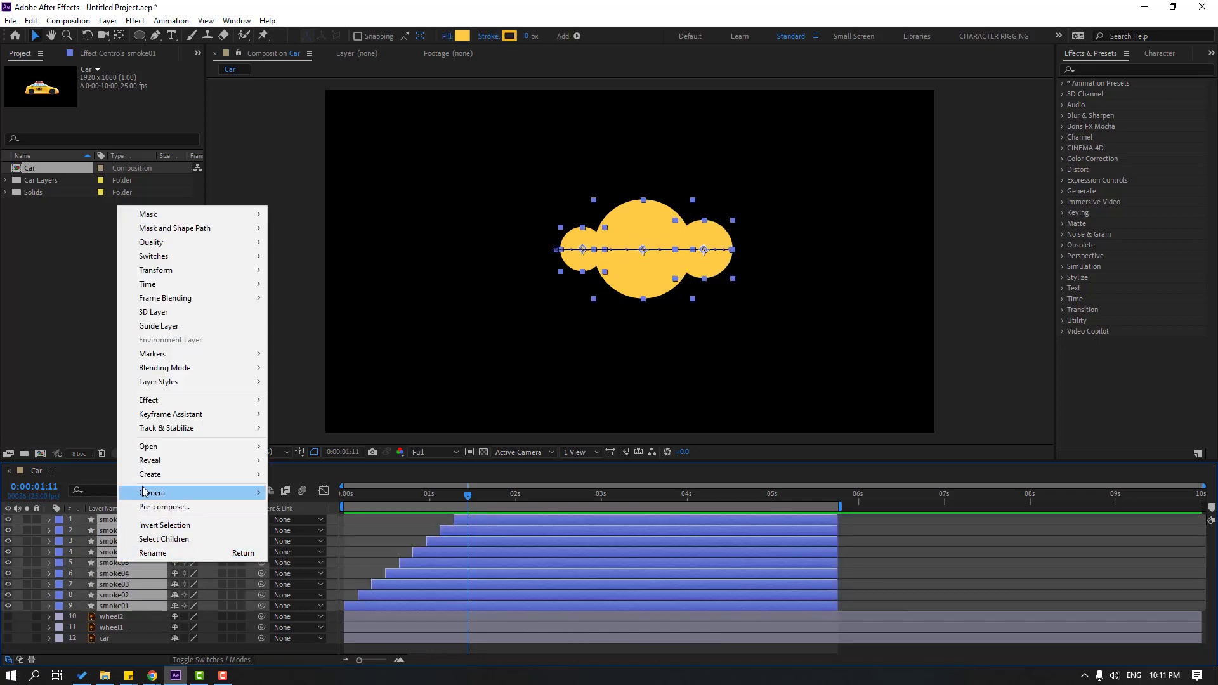
{"action": "left_click", "coordinate": [182, 504]}
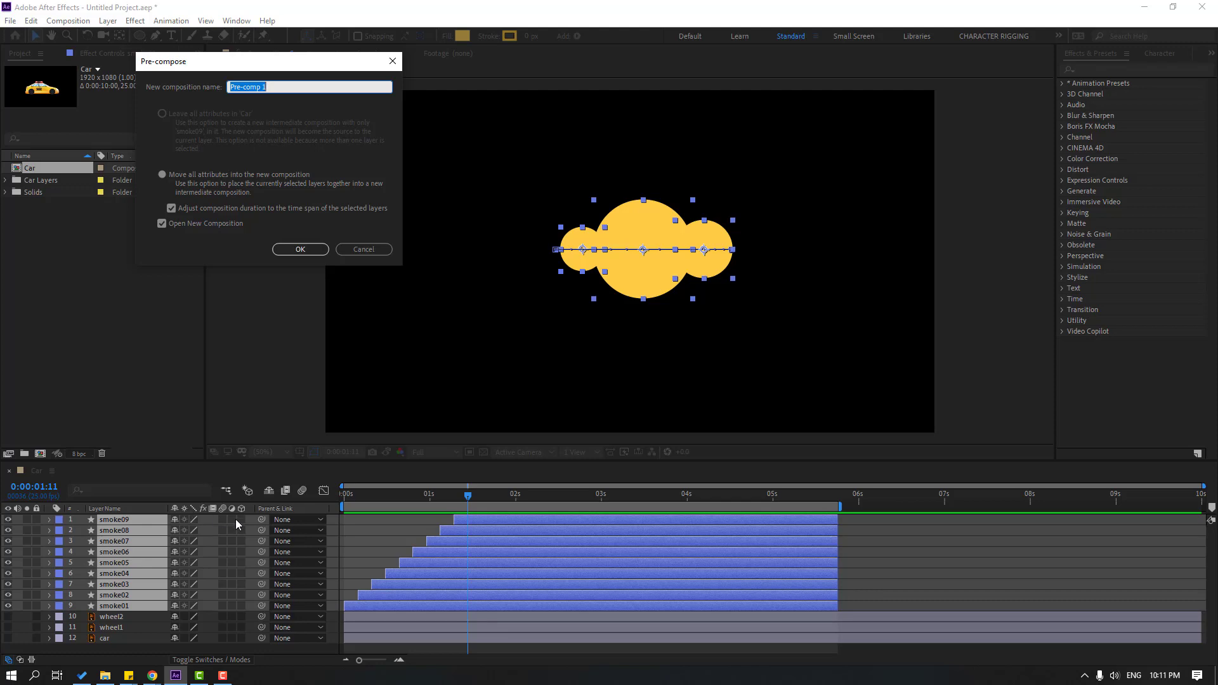
{"action": "left_click", "coordinate": [315, 249]}
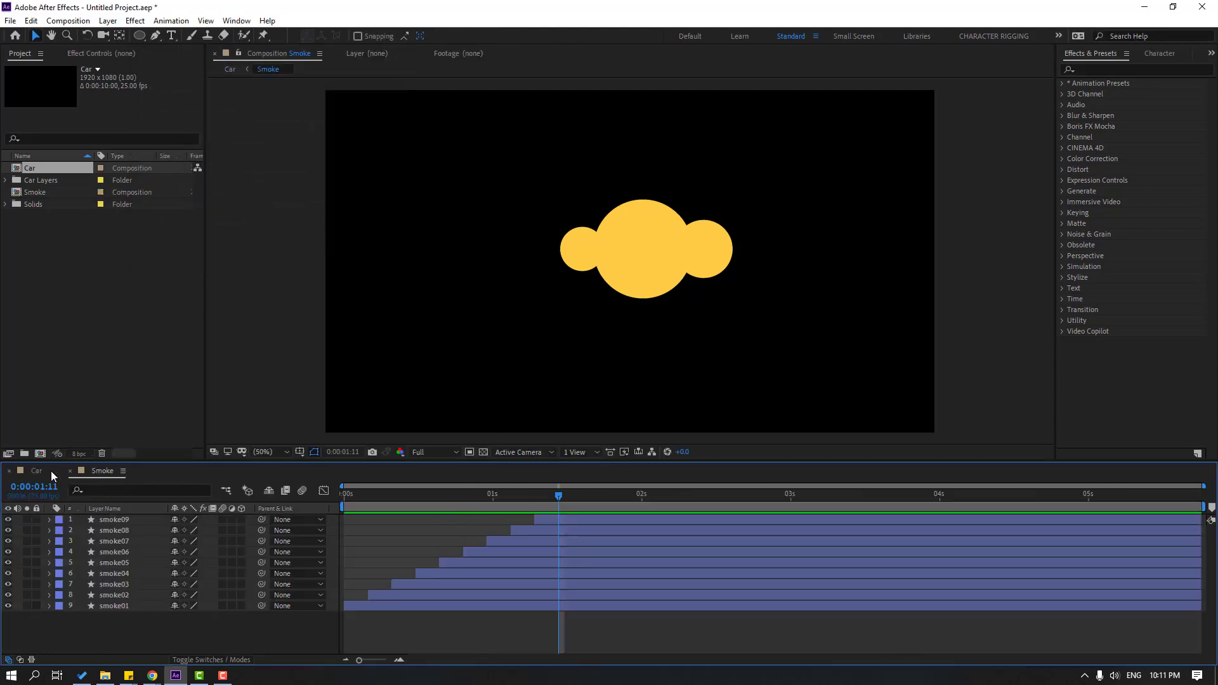
Step: Make the wheel2, wheel1 and car layers visible in the Car composition and move the Smoke layer below and behind the taxi's rear
{"action": "left_click", "coordinate": [33, 471]}
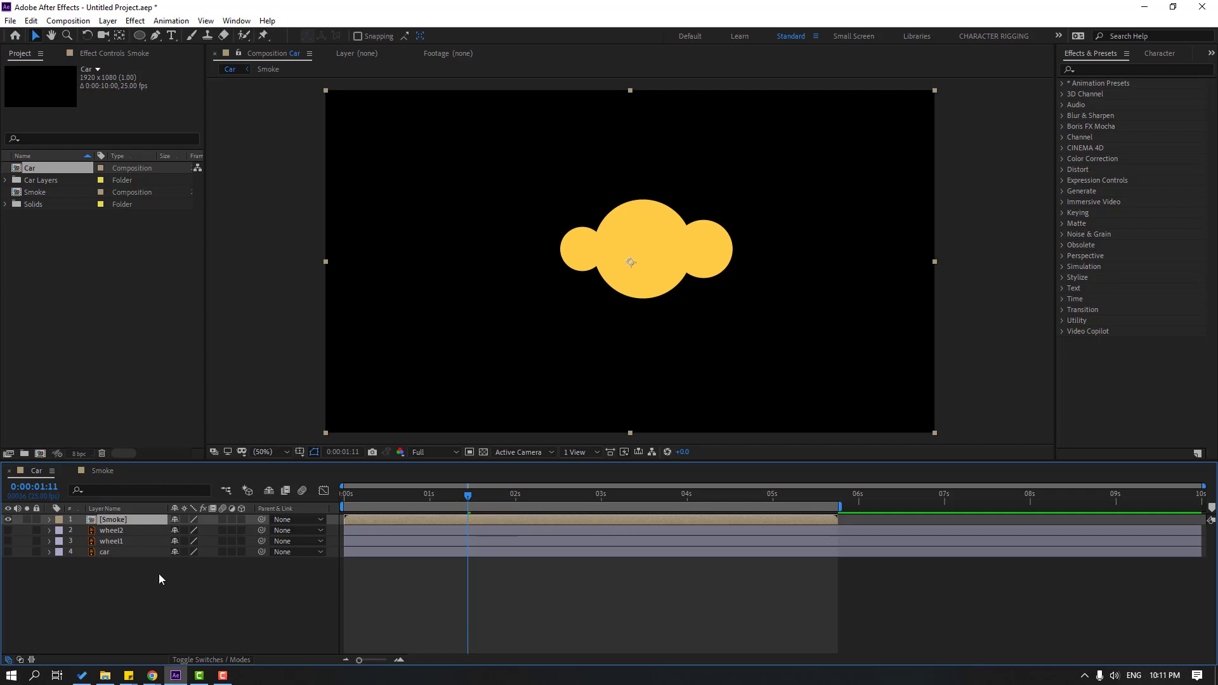
{"action": "left_click_drag", "start_coordinate": [8, 530], "coordinate": [7, 552]}
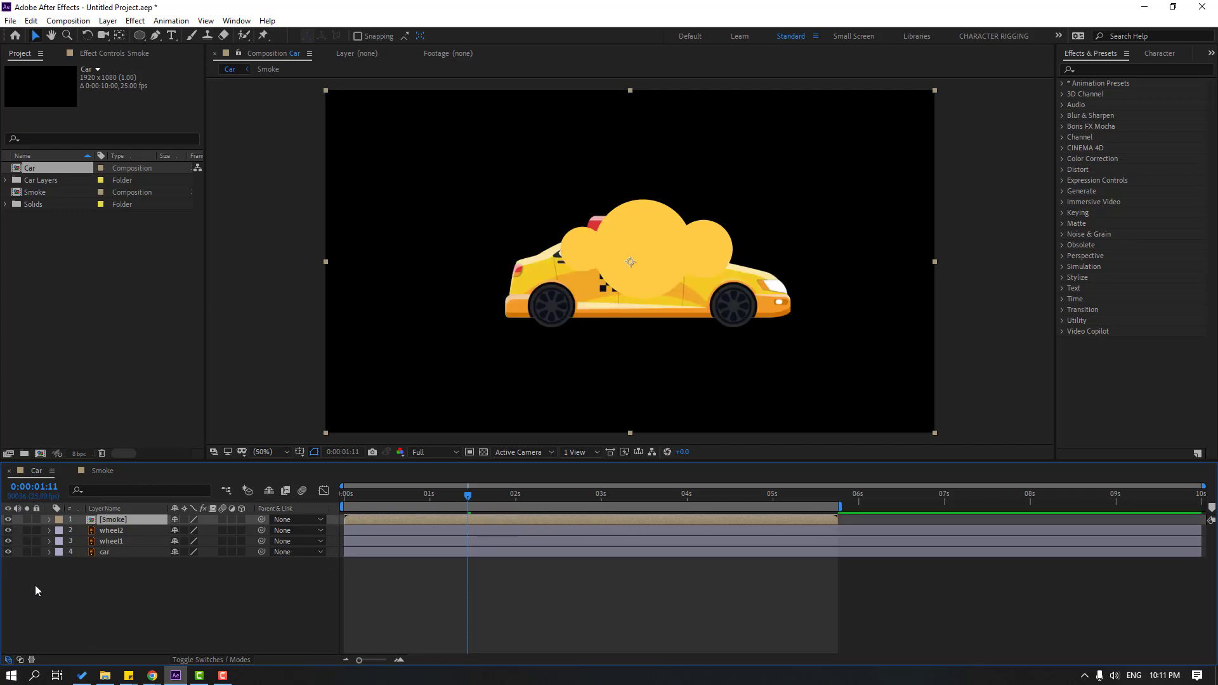
{"action": "left_click", "coordinate": [98, 581]}
{"action": "left_click", "coordinate": [114, 519]}
{"action": "left_click_drag", "start_coordinate": [666, 264], "coordinate": [481, 357]}
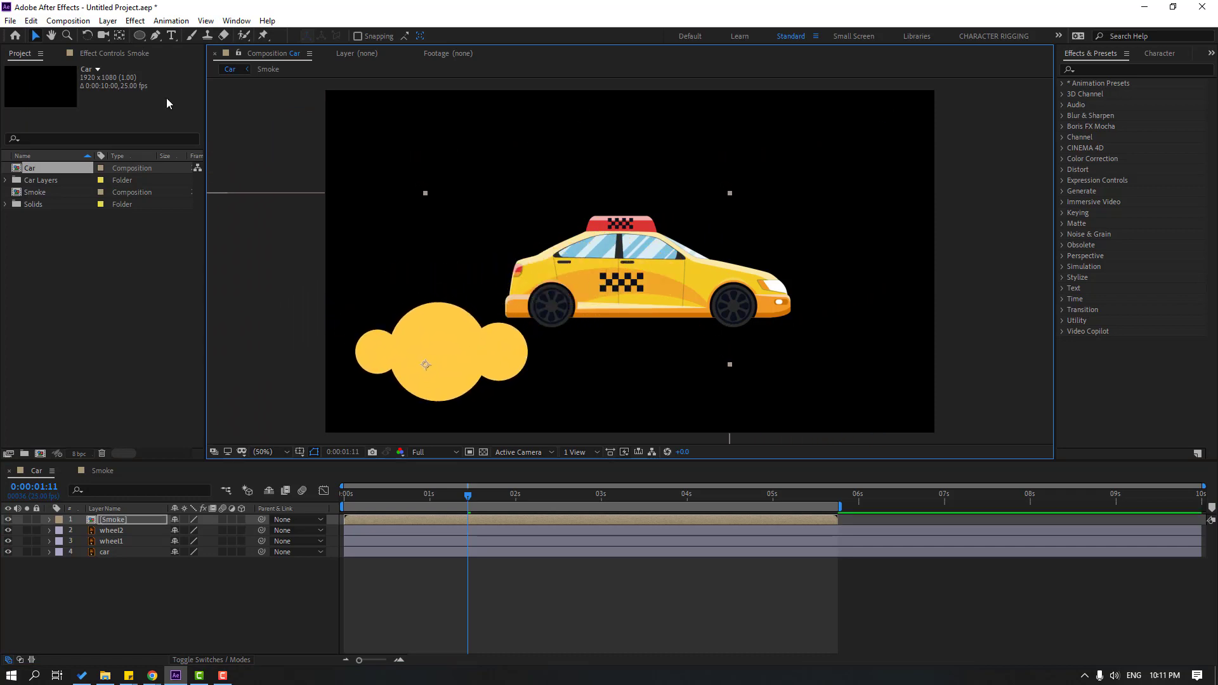
Step: Draw a rectangular mask on the Smoke layer that keeps the upper part and cuts the smoke flat along its base
{"action": "left_click", "coordinate": [142, 42]}
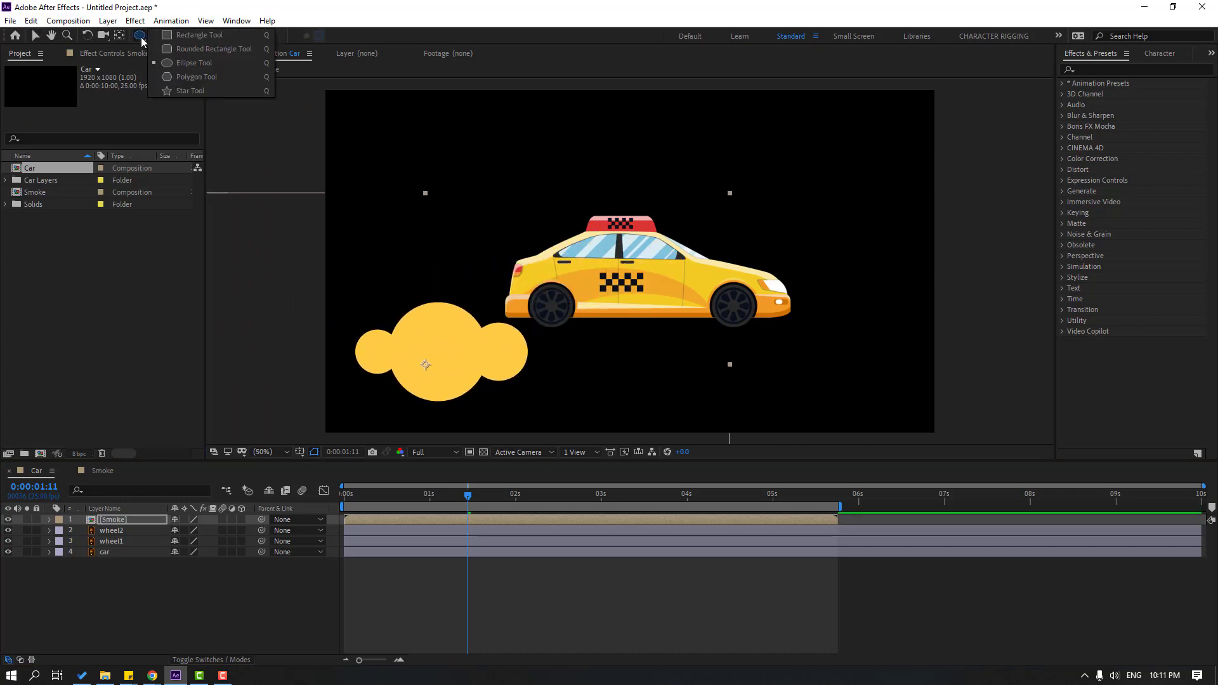
{"action": "left_click", "coordinate": [202, 36]}
{"action": "mouse_move", "coordinate": [332, 280]}
{"action": "left_mouse_down"}
{"action": "mouse_move", "coordinate": [392, 308]}
{"action": "mouse_move", "coordinate": [589, 353]}
{"action": "left_mouse_up"}
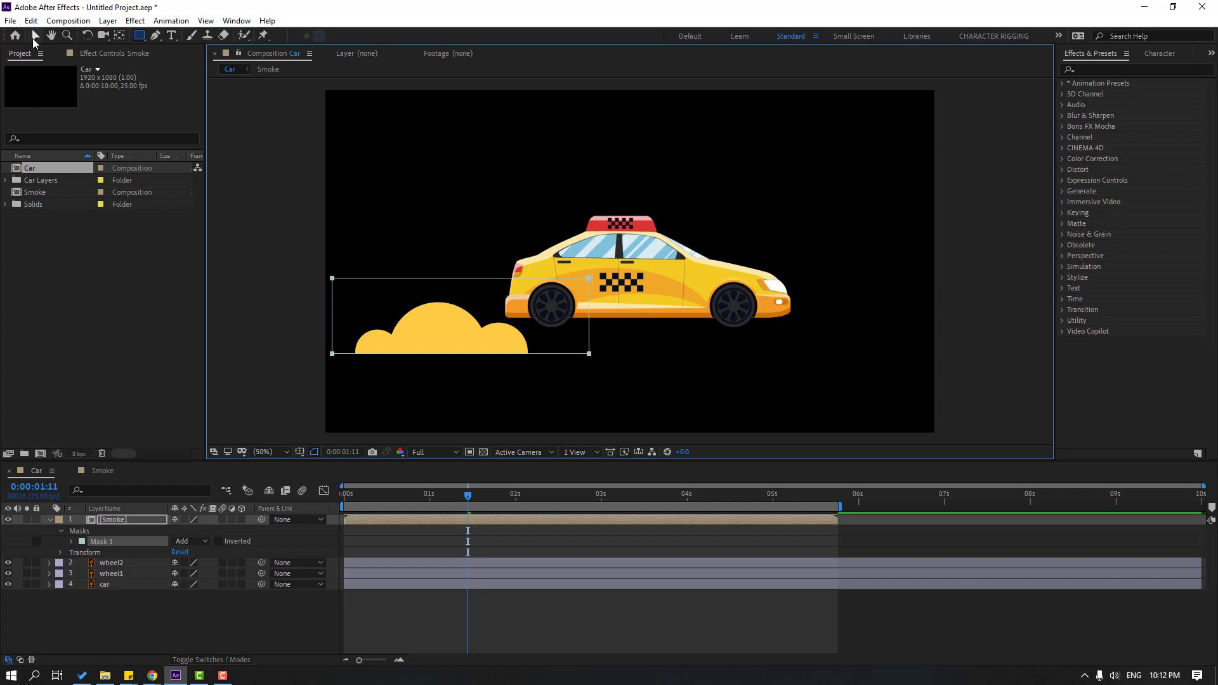
{"action": "left_click", "coordinate": [34, 36]}
Step: Apply the Fill effect to the Smoke layer and set its color to EEEEEE
{"action": "left_click", "coordinate": [1111, 69]}
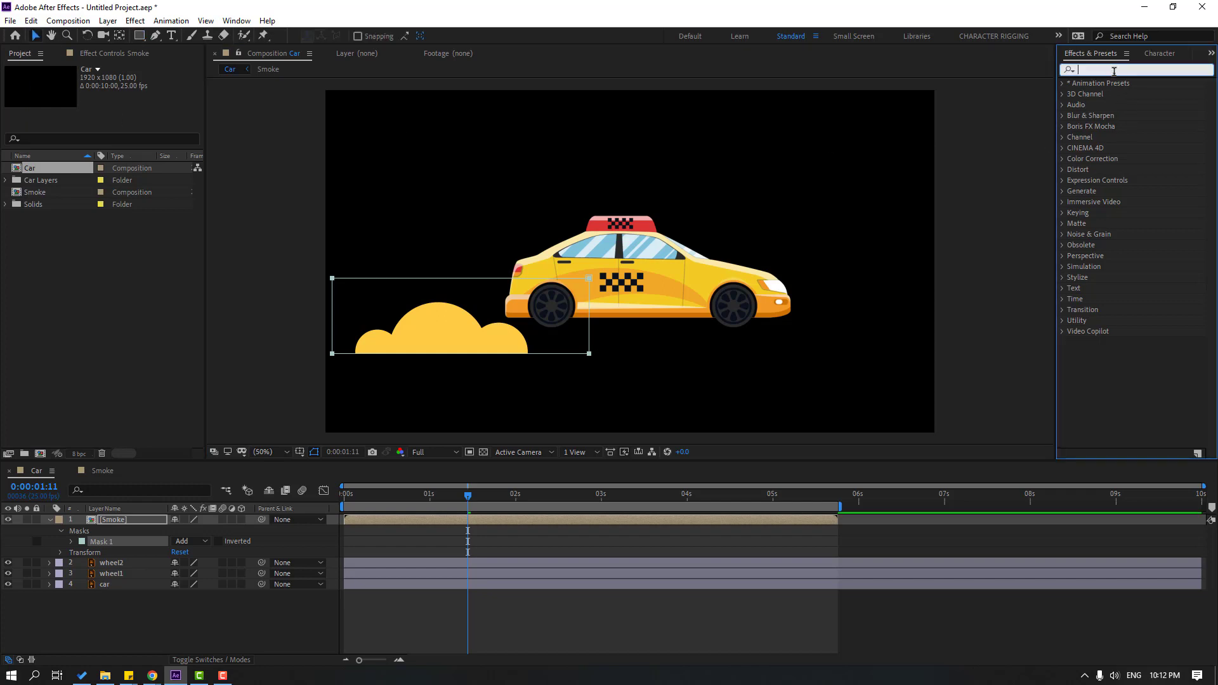
{"action": "type", "text": "fill"}
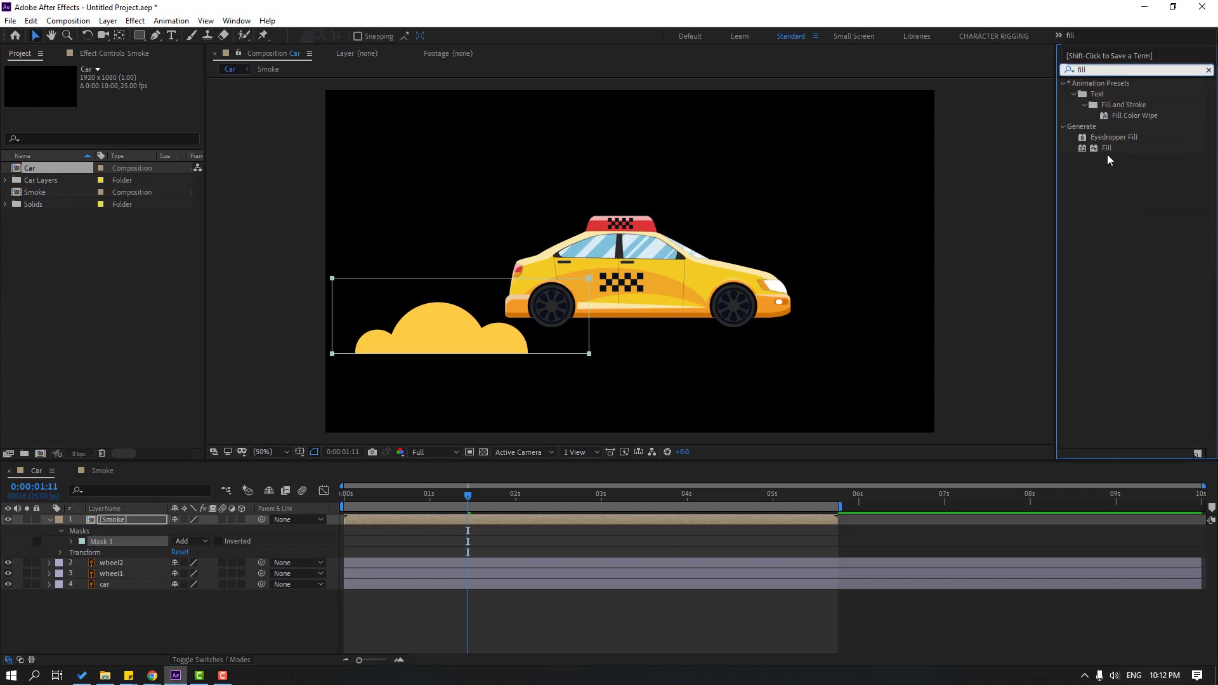
{"action": "left_click_drag", "start_coordinate": [1107, 152], "coordinate": [124, 527]}
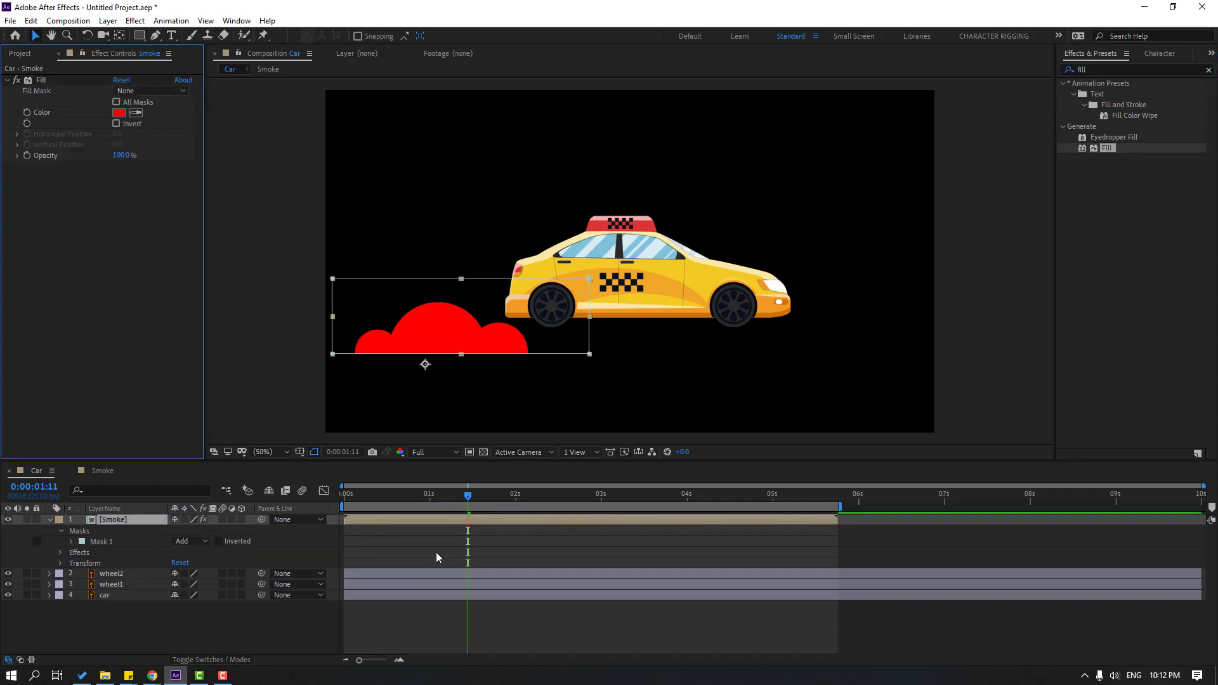
{"action": "left_click", "coordinate": [119, 114]}
{"action": "left_click_drag", "start_coordinate": [501, 489], "coordinate": [474, 477]}
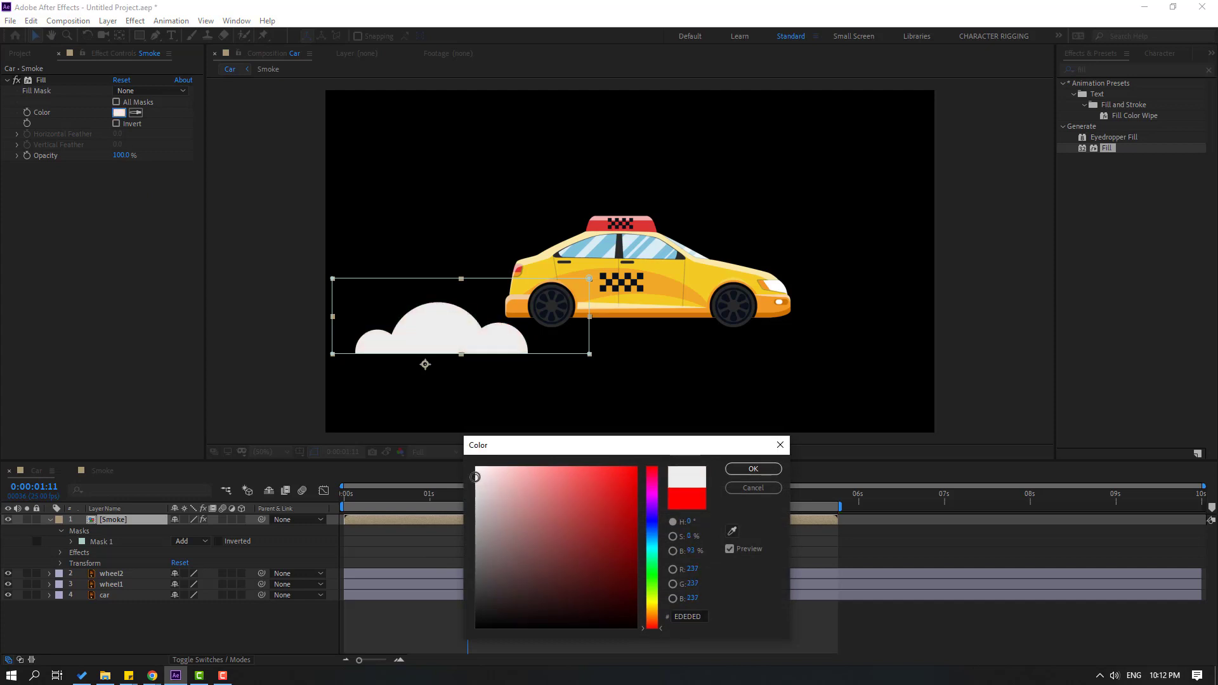
{"action": "left_click", "coordinate": [753, 468]}
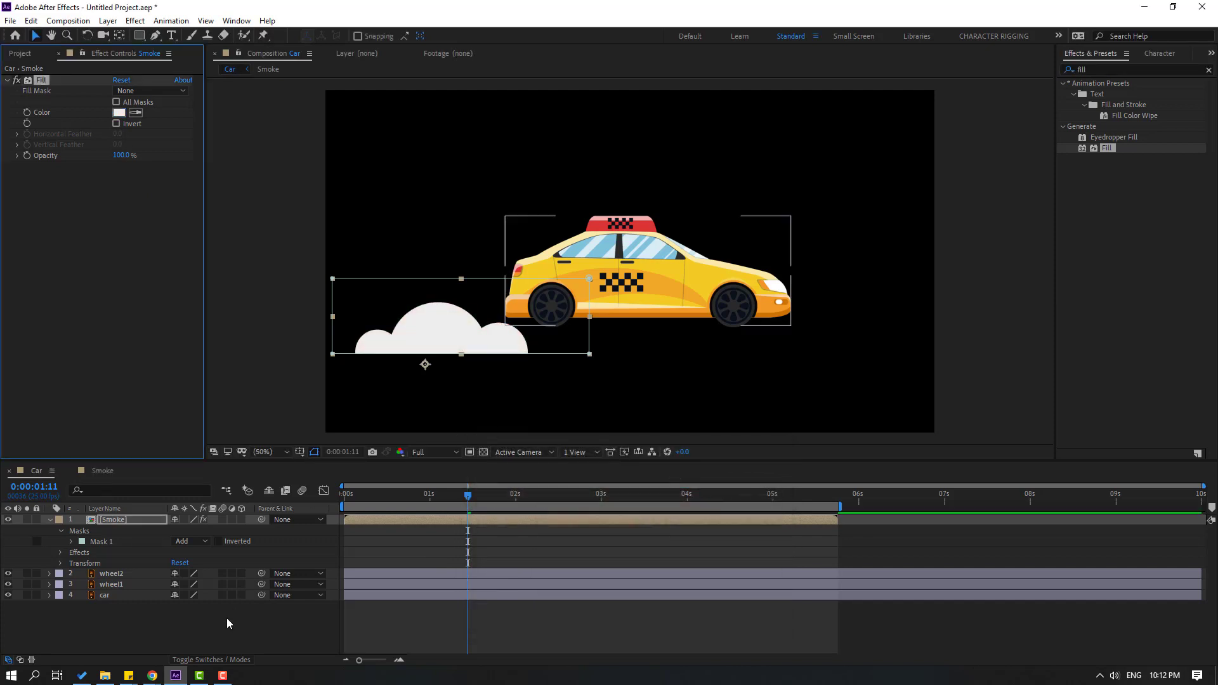
Step: Move the smoke up against the taxi's rear wheel at ground level and place the Smoke layer beneath the car layer
{"action": "left_click", "coordinate": [69, 531]}
{"action": "left_click_drag", "start_coordinate": [468, 336], "coordinate": [492, 309]}
{"action": "left_click", "coordinate": [50, 519]}
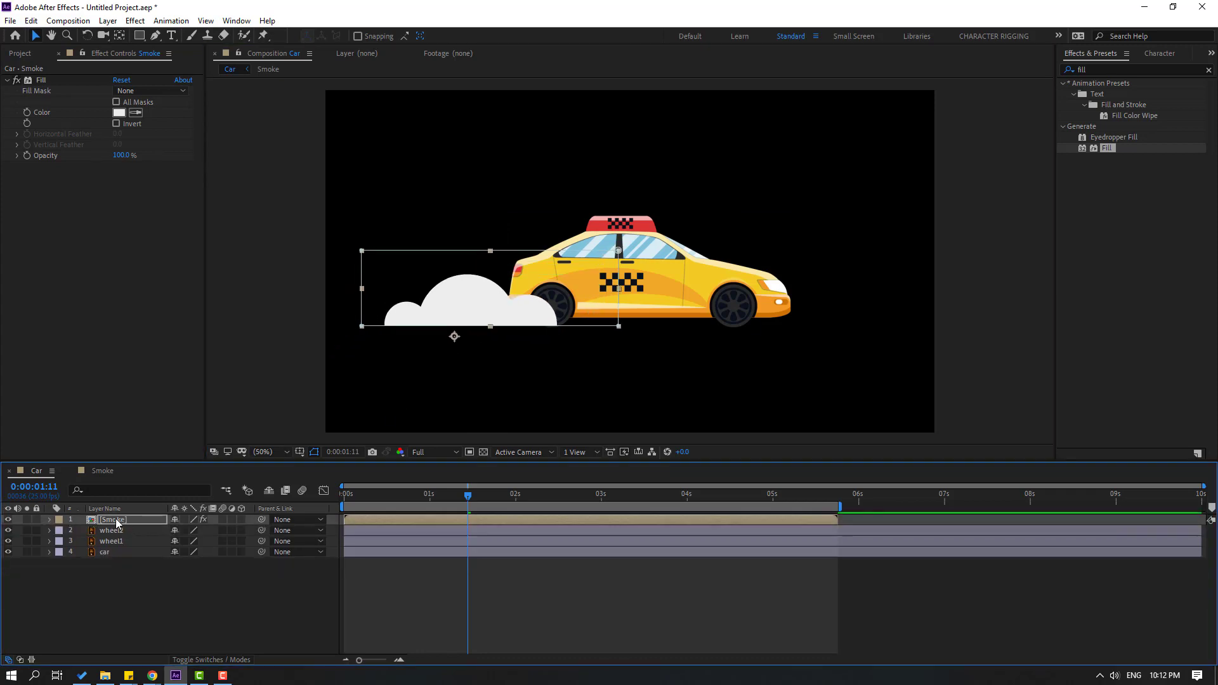
{"action": "left_click_drag", "start_coordinate": [119, 520], "coordinate": [142, 566]}
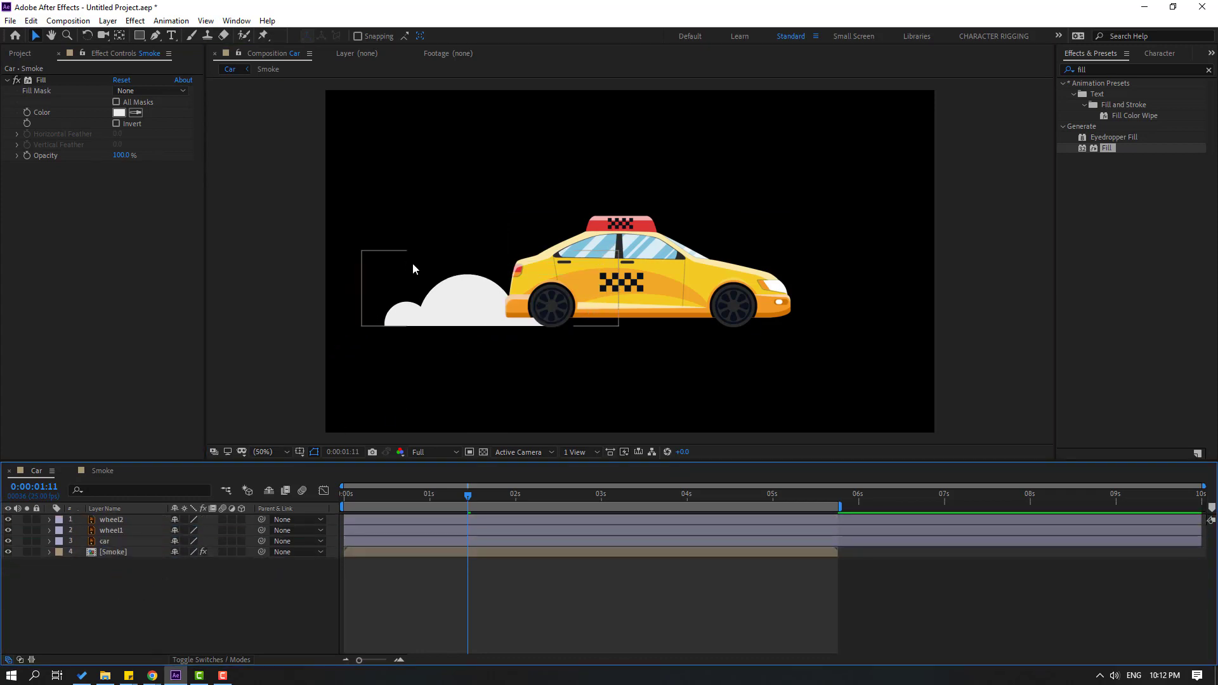
{"action": "left_click_drag", "start_coordinate": [455, 304], "coordinate": [454, 298]}
Step: Preview the smoke animation, move the current time to 0:00:00:21 and scale the Smoke layer to 66%
{"action": "key", "text": "space"}
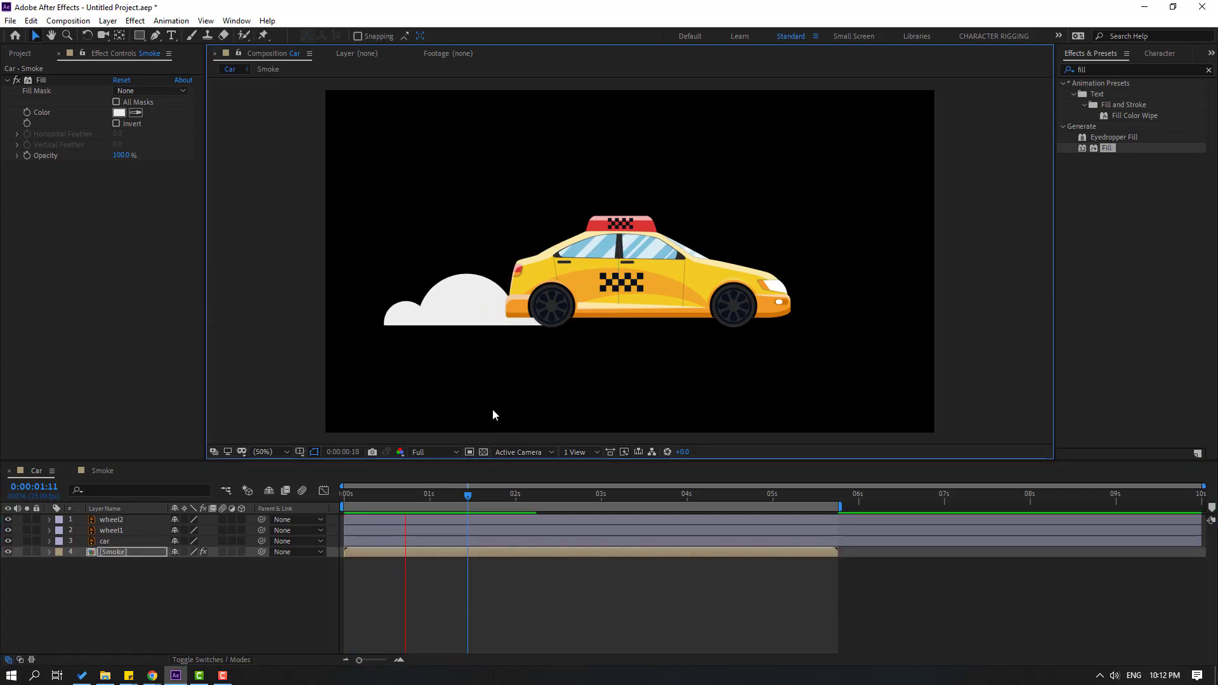
{"action": "key", "text": "space"}
{"action": "left_click_drag", "start_coordinate": [375, 498], "coordinate": [416, 499]}
{"action": "left_click_drag", "start_coordinate": [188, 565], "coordinate": [171, 565]}
{"action": "scroll", "coordinate": [362, 393], "scroll_direction": "up", "scroll_amount": 1}
{"action": "key", "text": "v"}
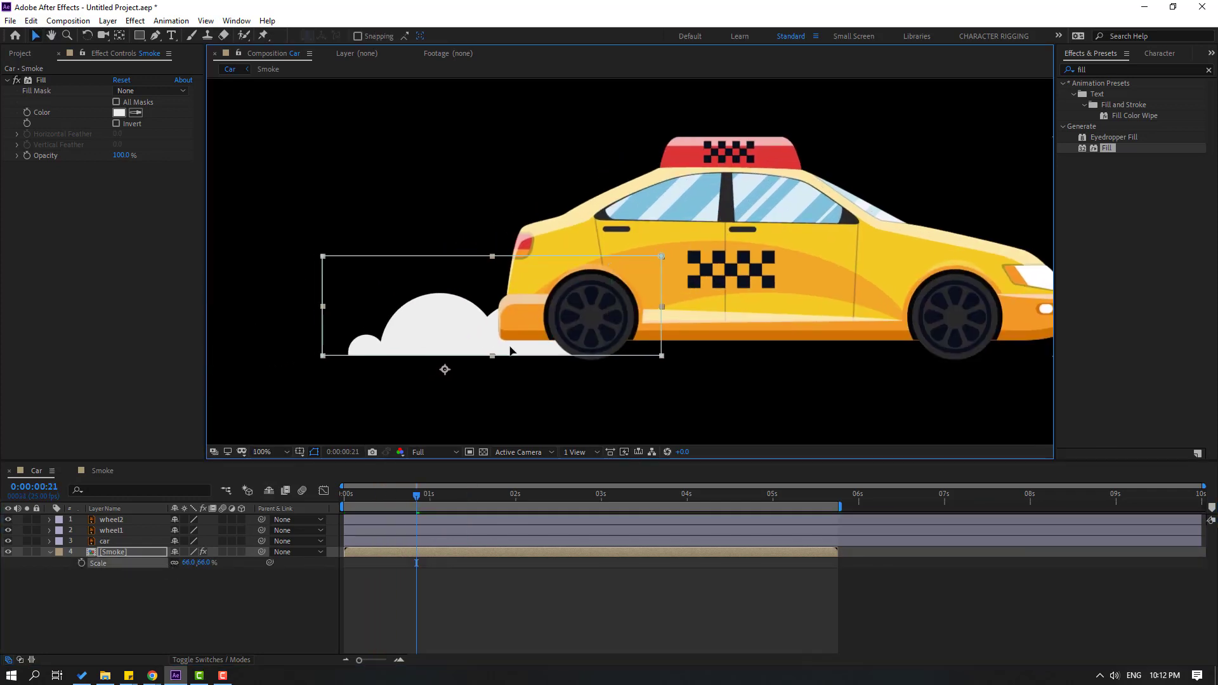
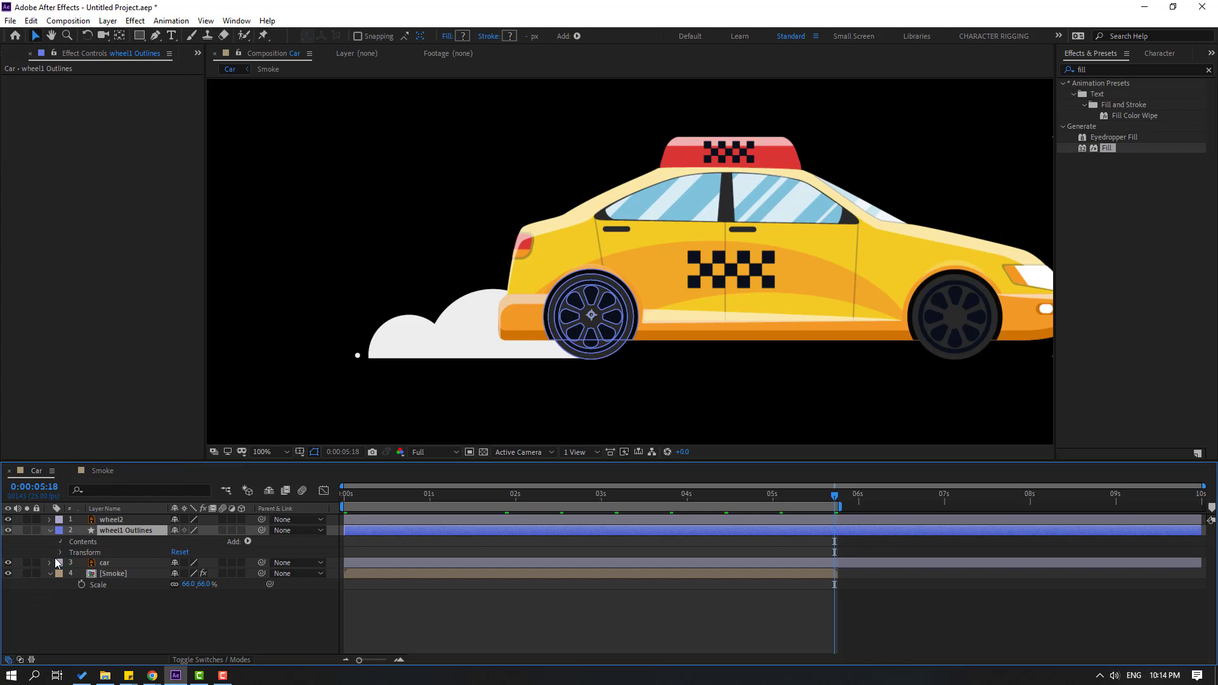
Step: Delete Group 4 from the contents of the wheel1 Outlines layer
{"action": "left_click", "coordinate": [50, 584]}
{"action": "left_click", "coordinate": [101, 586]}
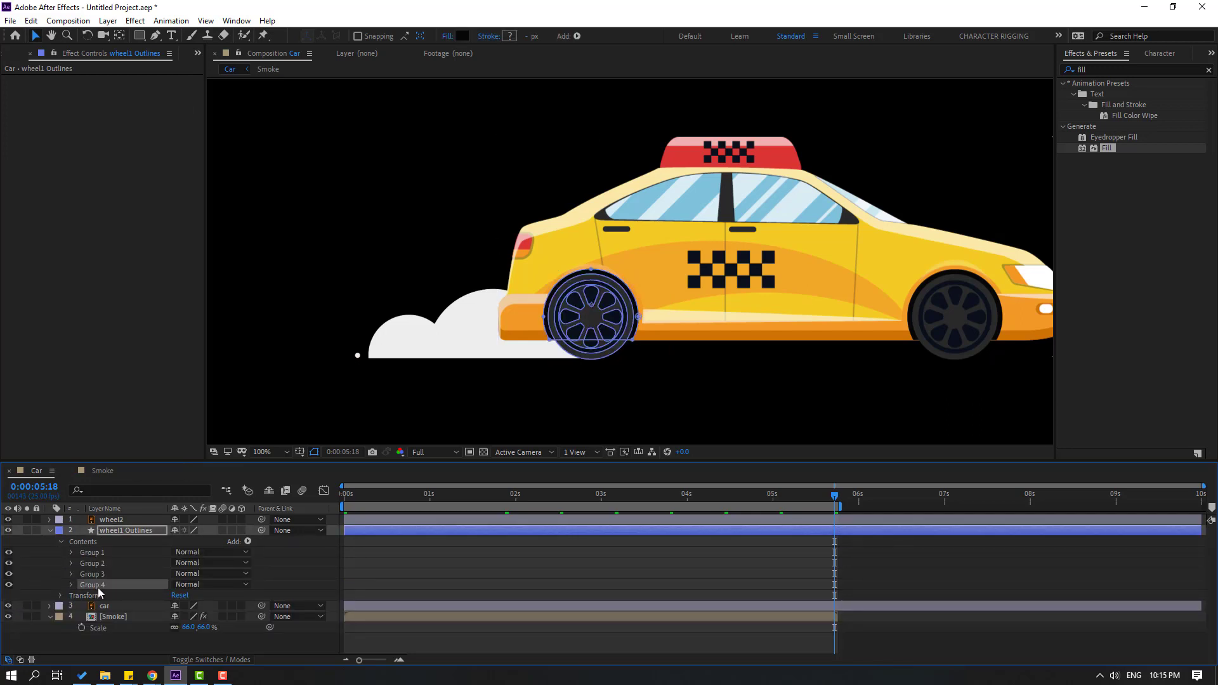
{"action": "key", "text": "Delete"}
{"action": "left_click", "coordinate": [83, 631]}
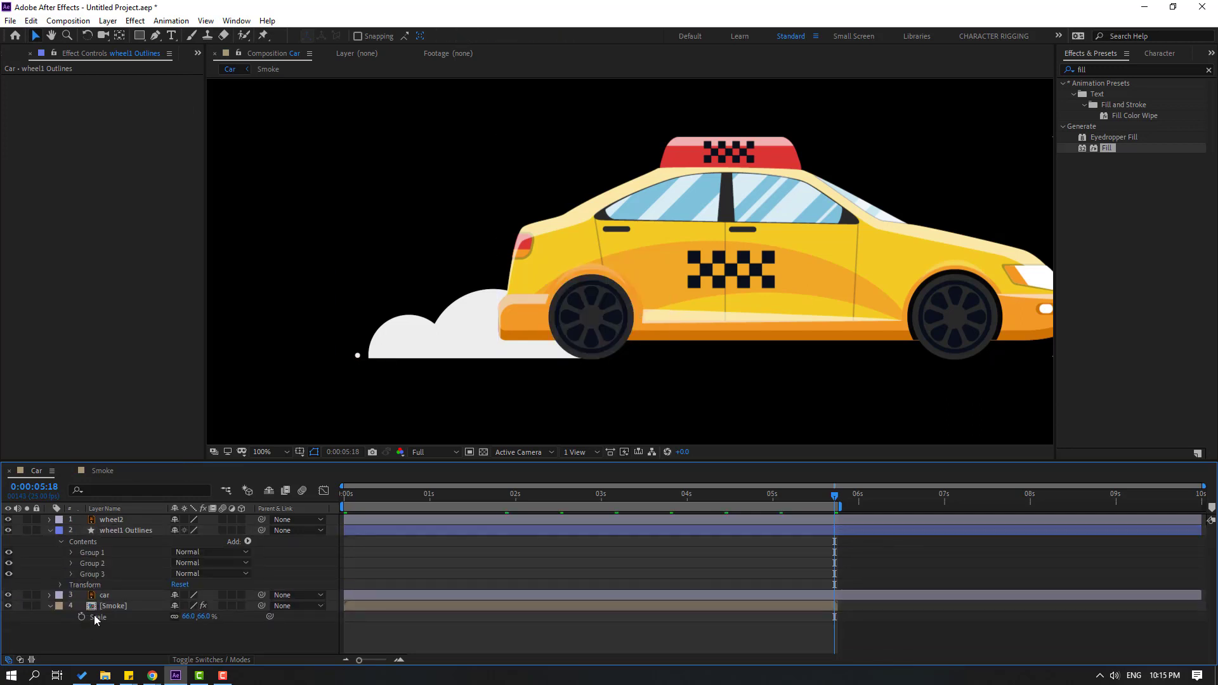
Step: Move the anchor point of the wheel1 Outlines layer to the exact center of the rear wheel
{"action": "left_click", "coordinate": [116, 529]}
{"action": "scroll", "coordinate": [603, 384], "scroll_direction": "up", "scroll_amount": 2}
{"action": "left_click_drag", "start_coordinate": [544, 442], "coordinate": [598, 230]}
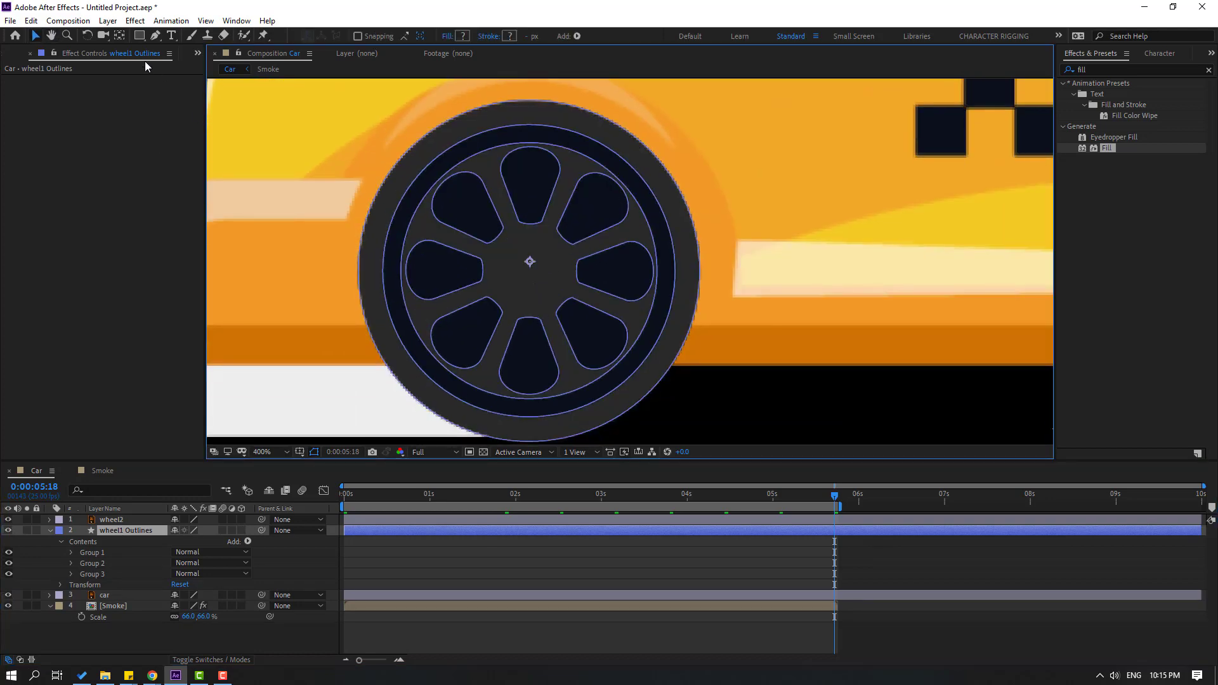
{"action": "left_click", "coordinate": [118, 37]}
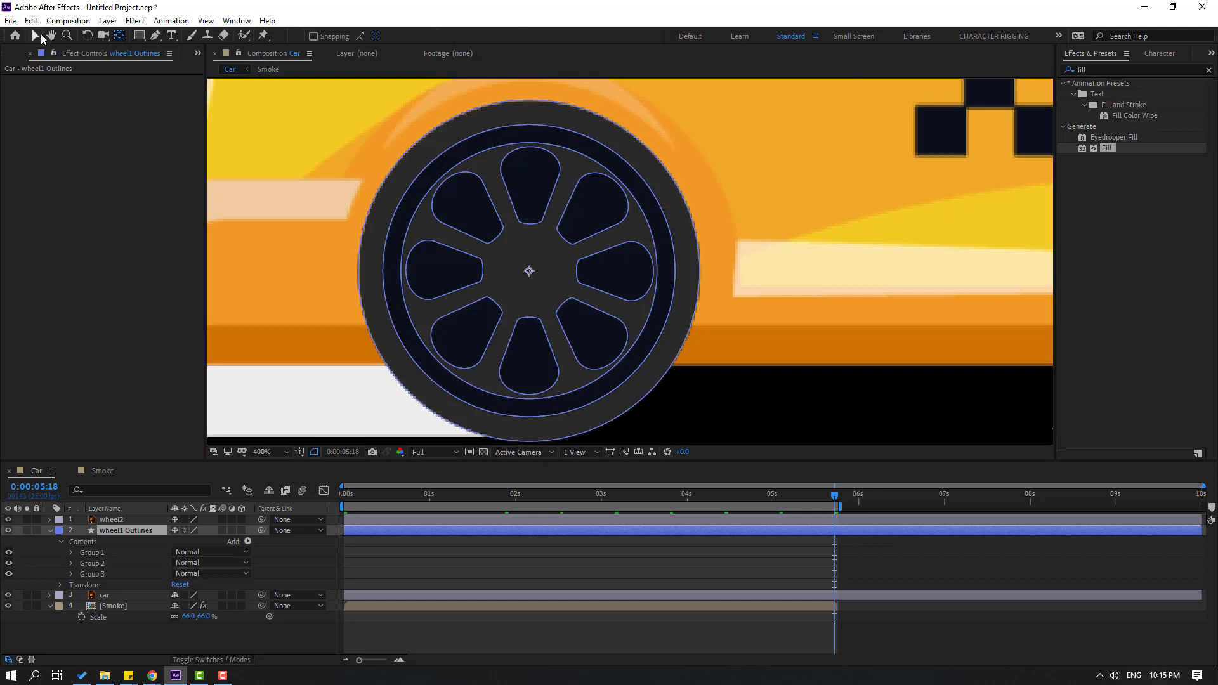
{"action": "left_click", "coordinate": [36, 35]}
{"action": "scroll", "coordinate": [668, 316], "scroll_direction": "down", "scroll_amount": 2}
Step: Keyframe the wheel1 Outlines Rotation at 0:00:00:00 and set it to 5 revolutions at 0:00:05:18, previewing the spin
{"action": "left_click_drag", "start_coordinate": [833, 498], "coordinate": [256, 512]}
{"action": "key", "text": "r"}
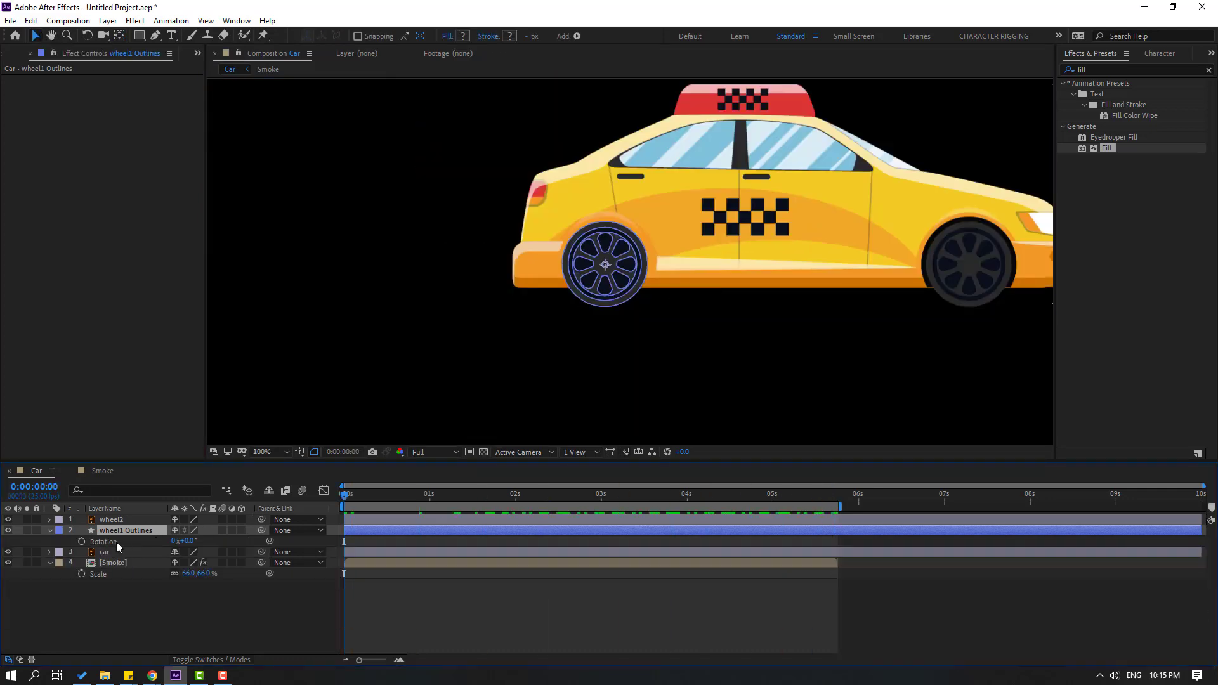
{"action": "left_click", "coordinate": [82, 542]}
{"action": "left_click_drag", "start_coordinate": [363, 496], "coordinate": [835, 497]}
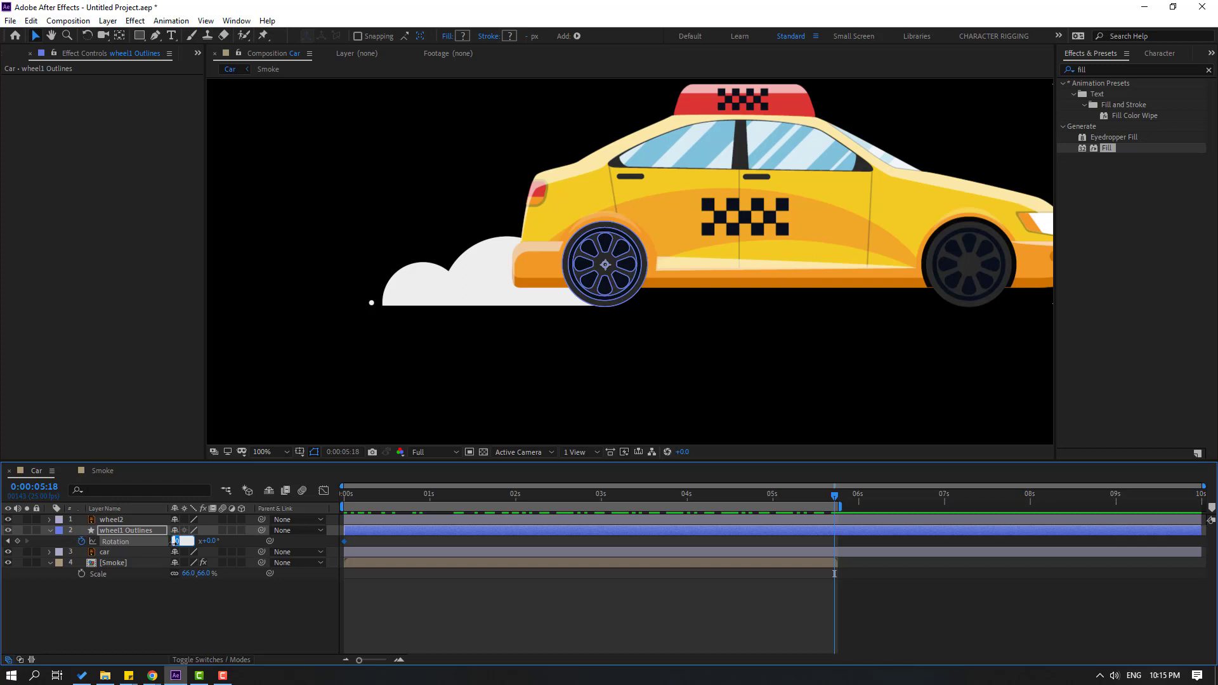
{"action": "type", "text": "5"}
{"action": "key", "text": "Return"}
{"action": "key", "text": "space"}
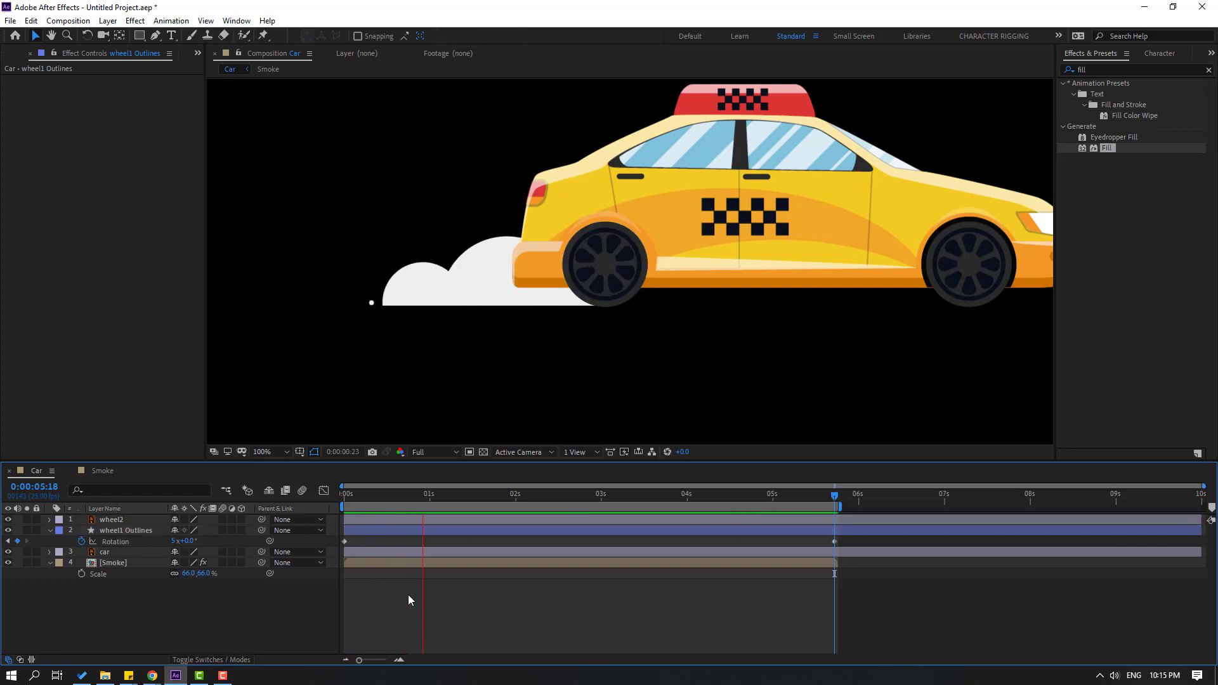
{"action": "key", "text": "space"}
Step: Set the rear wheel's Rotation at 0:00:05:18 to 10 revolutions and preview the faster spin
{"action": "left_click", "coordinate": [173, 543]}
{"action": "type", "text": "10"}
{"action": "key", "text": "Return"}
{"action": "key", "text": "space"}
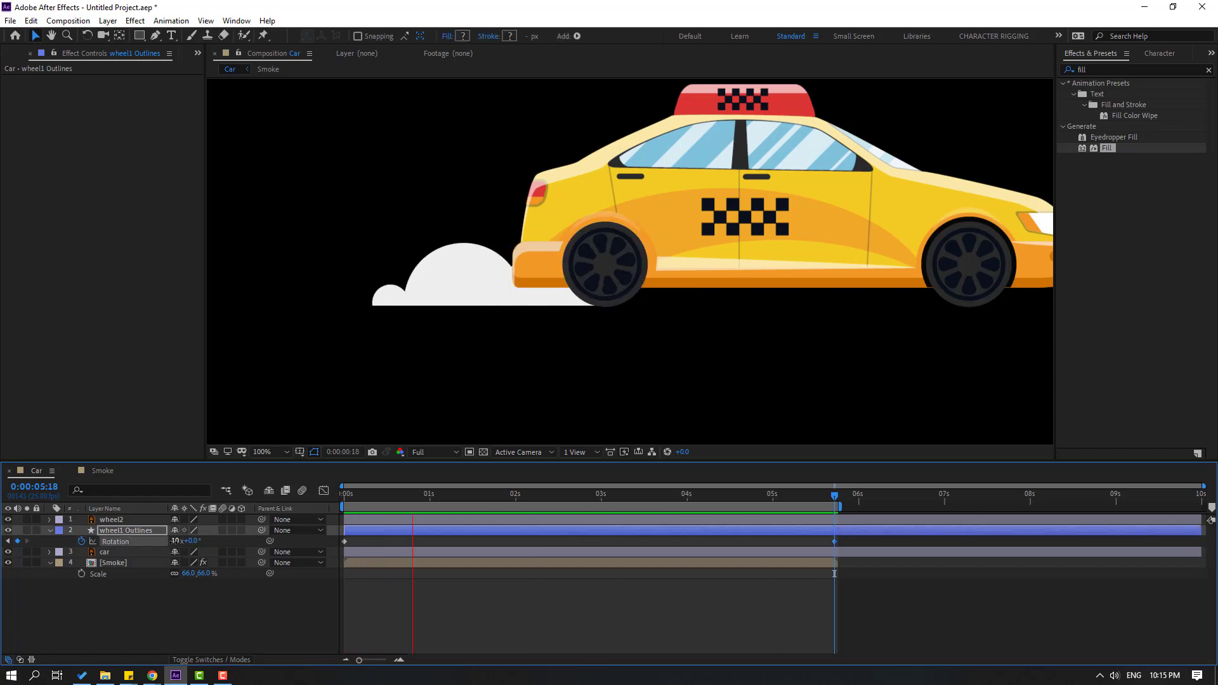
{"action": "key", "text": "Return"}
{"action": "mouse_move", "coordinate": [369, 496]}
{"action": "left_mouse_down"}
{"action": "mouse_move", "coordinate": [341, 498]}
{"action": "mouse_move", "coordinate": [364, 497]}
{"action": "left_mouse_up"}
{"action": "key", "text": "space"}
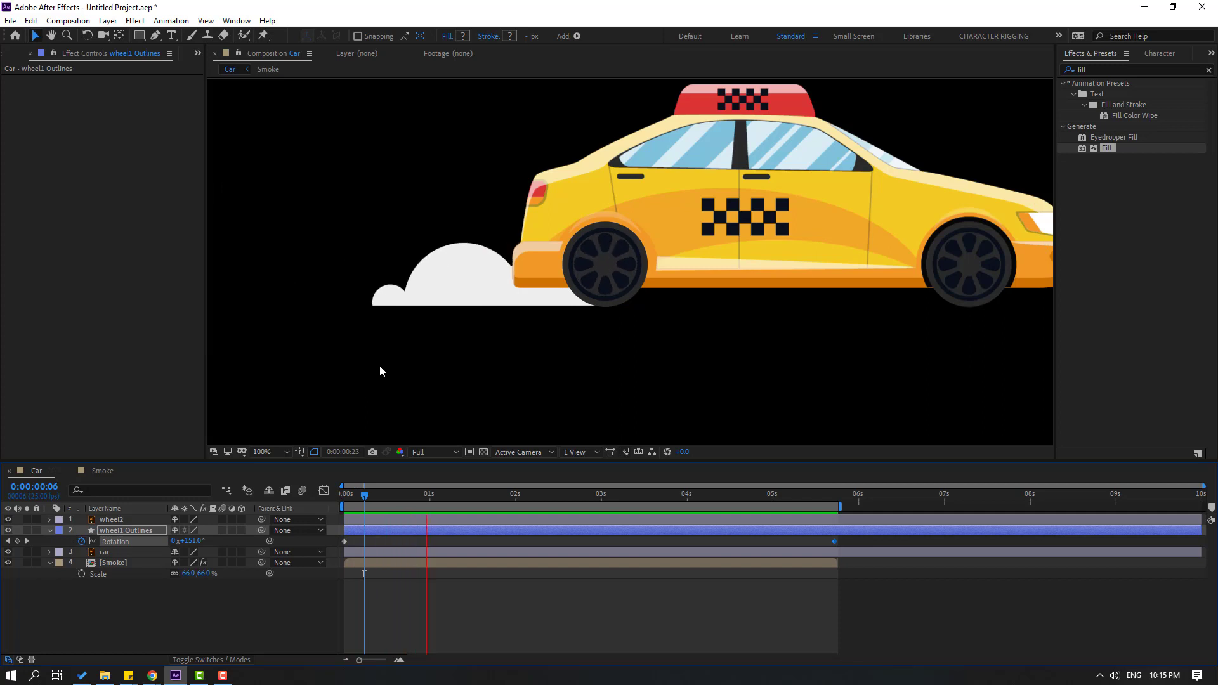
{"action": "scroll", "coordinate": [379, 366], "scroll_direction": "down", "scroll_amount": 1}
{"action": "scroll", "coordinate": [344, 375], "scroll_direction": "up", "scroll_amount": 1}
{"action": "key", "text": "space"}
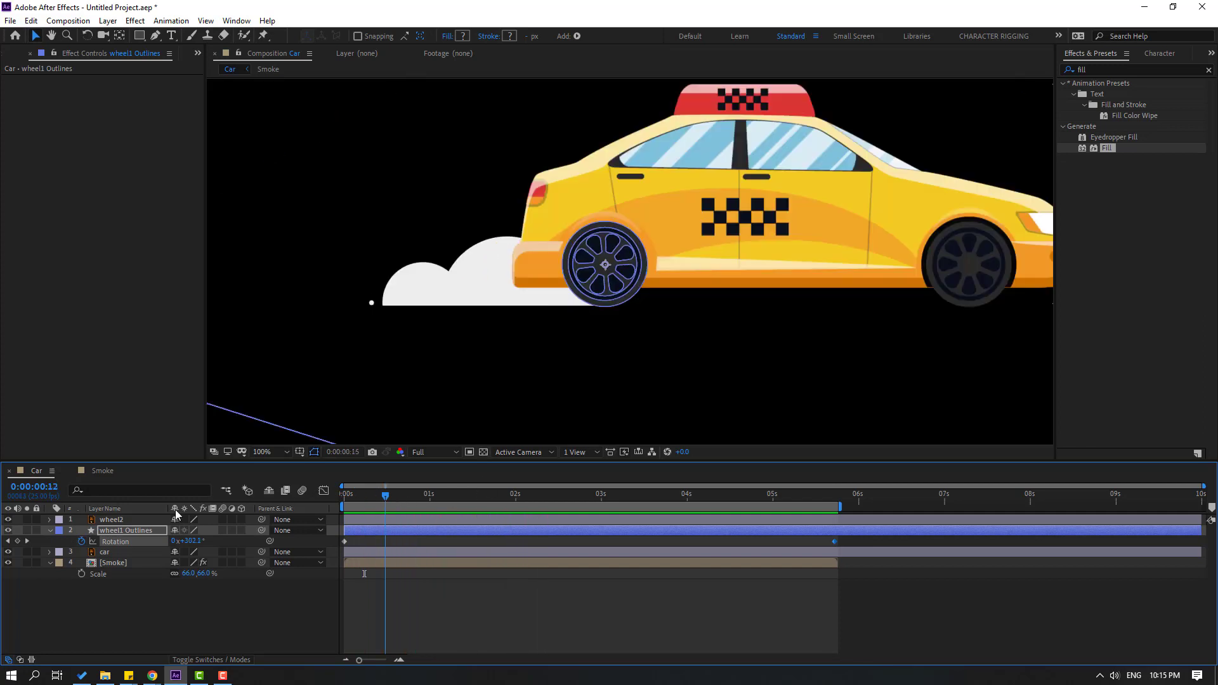
Step: Duplicate the wheel1 Outlines layer at 0:00:00:00 and move the copy horizontally onto the taxi's front wheel
{"action": "key", "text": "Home"}
{"action": "key", "text": "ctrl+d"}
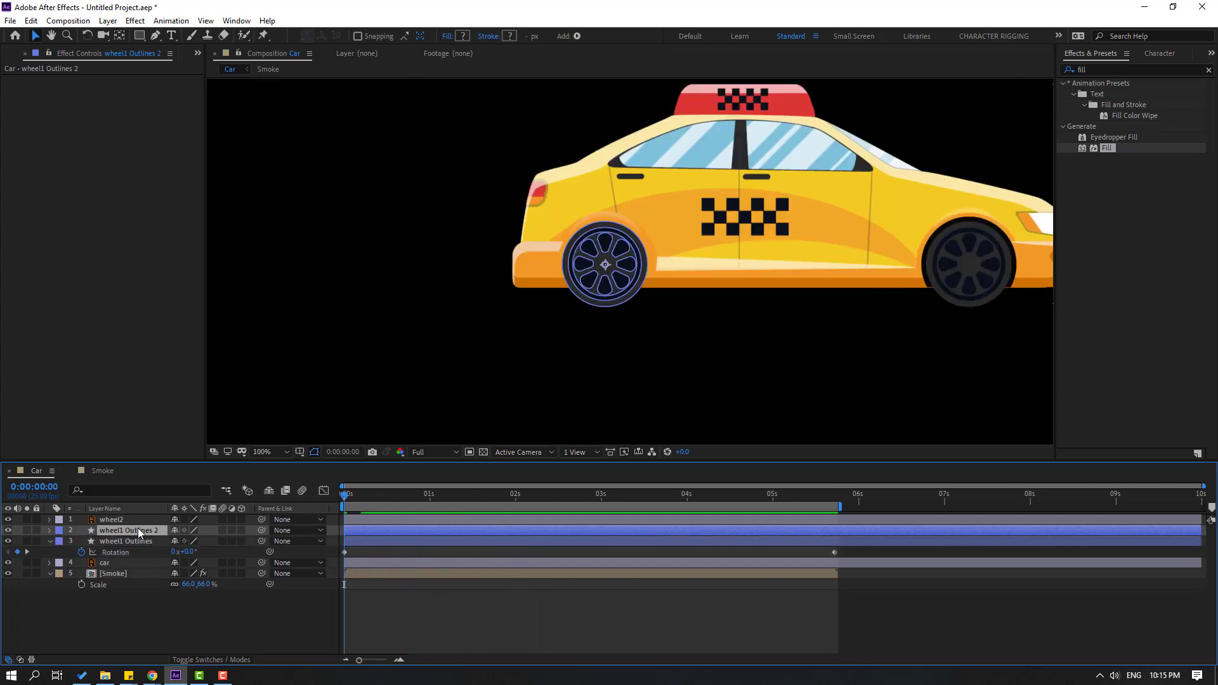
{"action": "key", "text": "shift+Right"}
{"action": "key", "text": "shift+Right"}
{"action": "key", "text": "shift+Right"}
{"action": "key", "text": "shift+Right"}
{"action": "key", "text": "shift+Right"}
{"action": "key", "text": "shift+Right"}
{"action": "key", "text": "shift+Right"}
{"action": "key", "text": "shift+Right"}
{"action": "key", "text": "shift+Right"}
{"action": "key", "text": "shift+Right"}
{"action": "key", "text": "shift+Right"}
{"action": "key", "text": "shift+Right"}
{"action": "key", "text": "shift+Right"}
{"action": "key", "text": "shift+Right"}
{"action": "key", "text": "shift+Right"}
{"action": "key", "text": "shift+Right"}
{"action": "key", "text": "shift+Right"}
{"action": "key", "text": "shift+Right"}
{"action": "key", "text": "shift+Right"}
{"action": "key", "text": "shift+Right"}
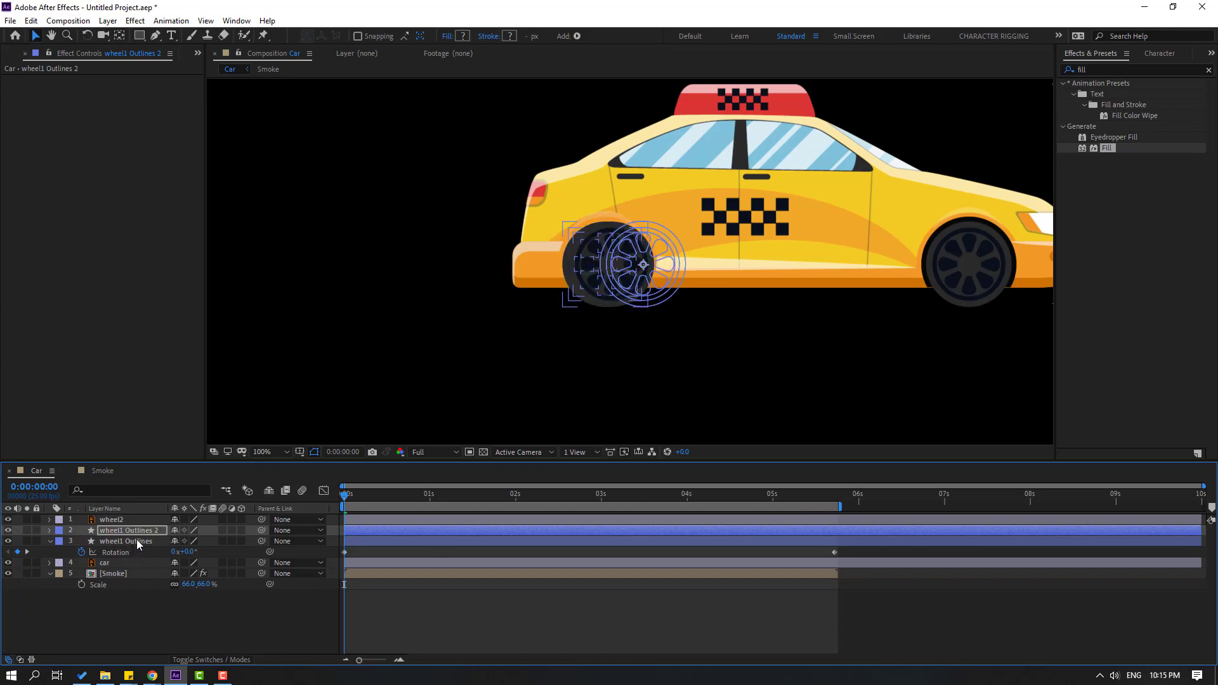
{"action": "key", "text": "shift+Right"}
{"action": "key", "text": "shift+Right"}
{"action": "key", "text": "shift+Right"}
{"action": "key", "text": "shift+Right"}
{"action": "key", "text": "shift+Right"}
{"action": "key", "text": "shift+Right"}
{"action": "key", "text": "shift+Right"}
{"action": "key", "text": "shift+Right"}
{"action": "key", "text": "shift+Right"}
{"action": "key", "text": "shift+Right"}
{"action": "key", "text": "shift+Right"}
{"action": "key", "text": "shift+Right"}
{"action": "key", "text": "shift+Right"}
{"action": "key", "text": "shift+Right"}
{"action": "key", "text": "shift+Right"}
{"action": "key", "text": "shift+Right"}
{"action": "key", "text": "shift+Right"}
{"action": "key", "text": "shift+Right"}
{"action": "key", "text": "shift+Right"}
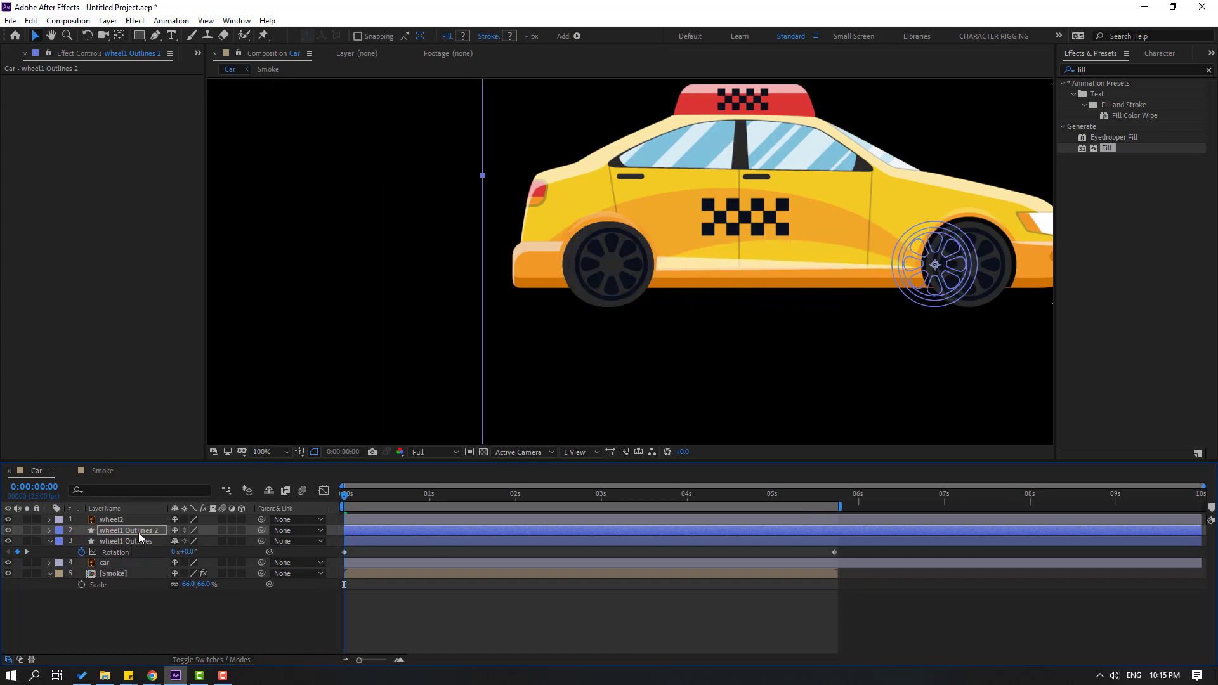
{"action": "key", "text": "Left"}
{"action": "key", "text": "Left"}
{"action": "key", "text": "Left"}
{"action": "key", "text": "Left"}
{"action": "key", "text": "Left"}
{"action": "key", "text": "Left"}
{"action": "key", "text": "Left"}
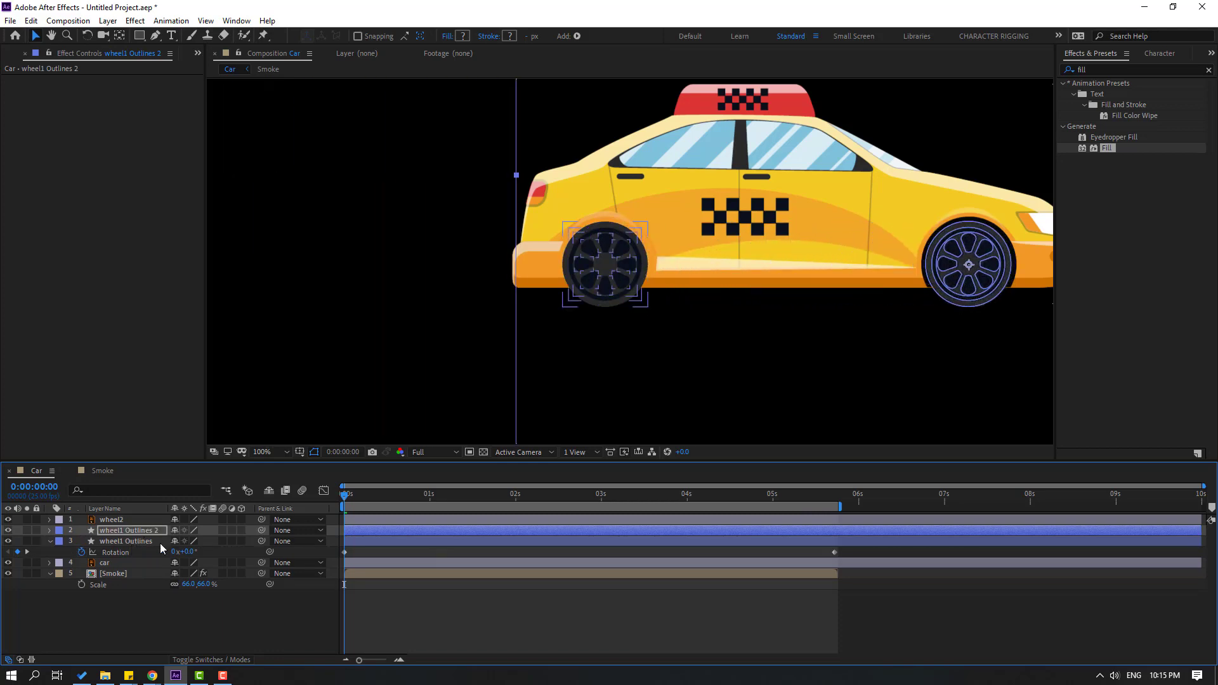
Step: Delete the original wheel2 layer and preview both spinning wheels
{"action": "left_click", "coordinate": [111, 520]}
{"action": "key", "text": "Delete"}
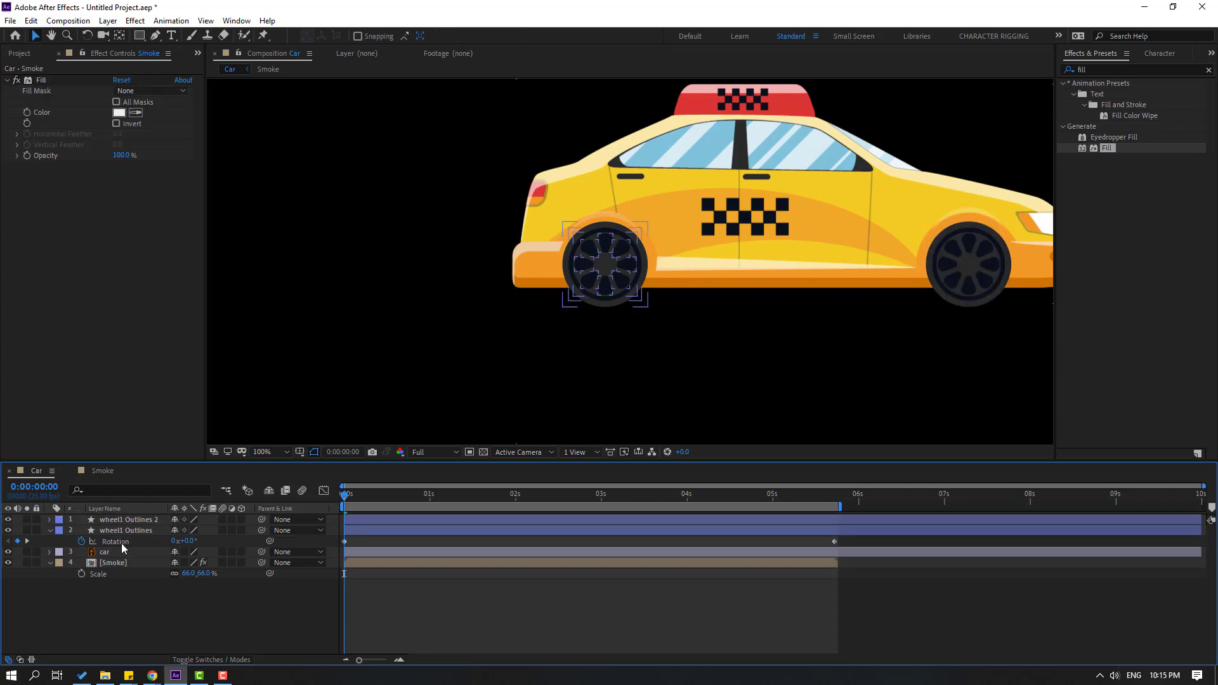
{"action": "key", "text": "space"}
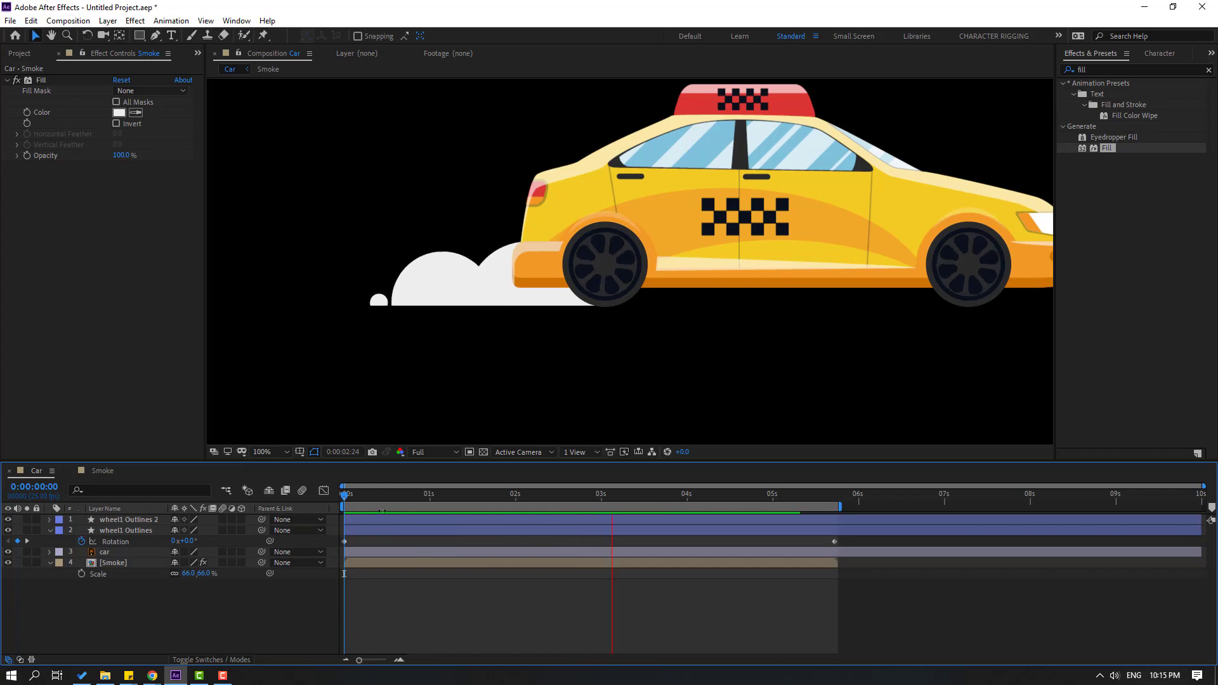
{"action": "key", "text": "space"}
Step: Keyframe the car layer's Position at 0:00:00:00, and lower the car body to Y 573.6 at 0:00:00:10
{"action": "left_click", "coordinate": [109, 553]}
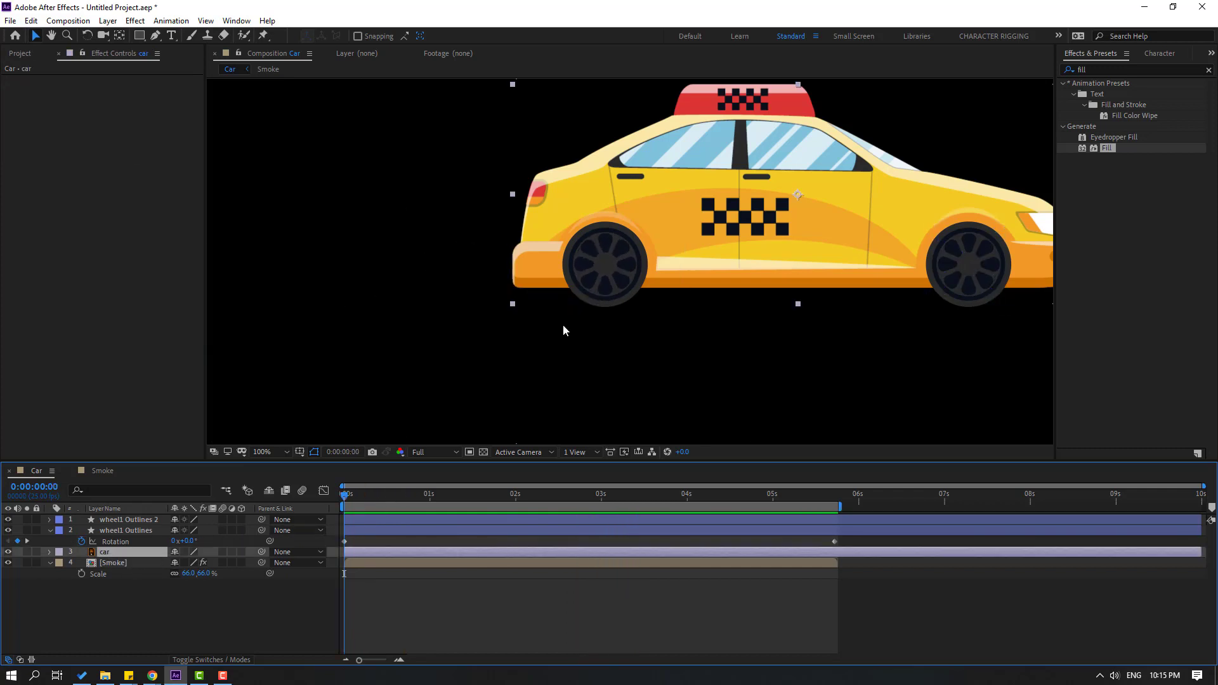
{"action": "left_click_drag", "start_coordinate": [733, 299], "coordinate": [583, 334]}
{"action": "key", "text": "p"}
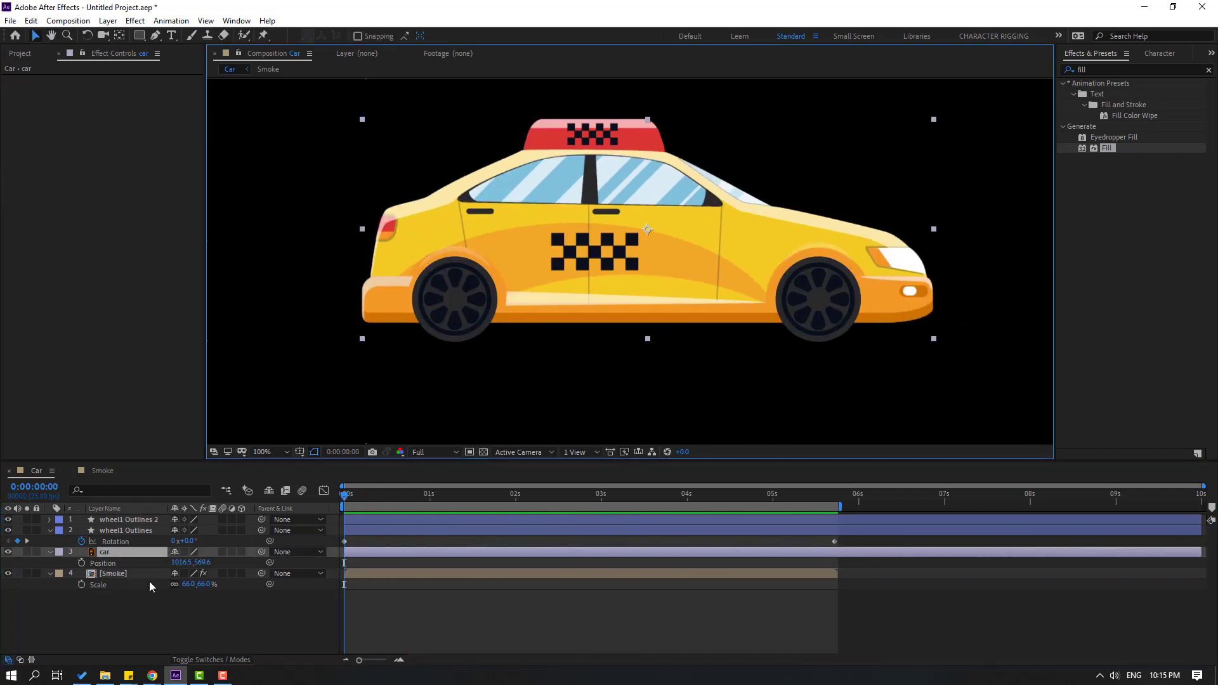
{"action": "left_click", "coordinate": [81, 563]}
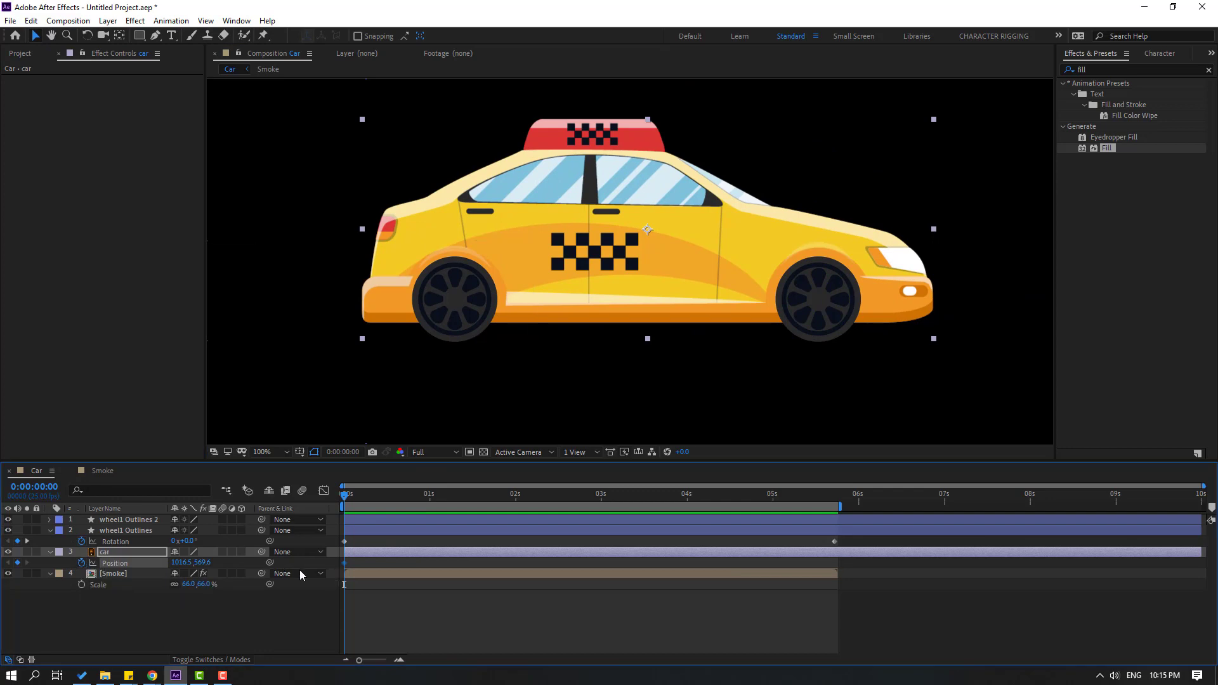
{"action": "key", "text": "space"}
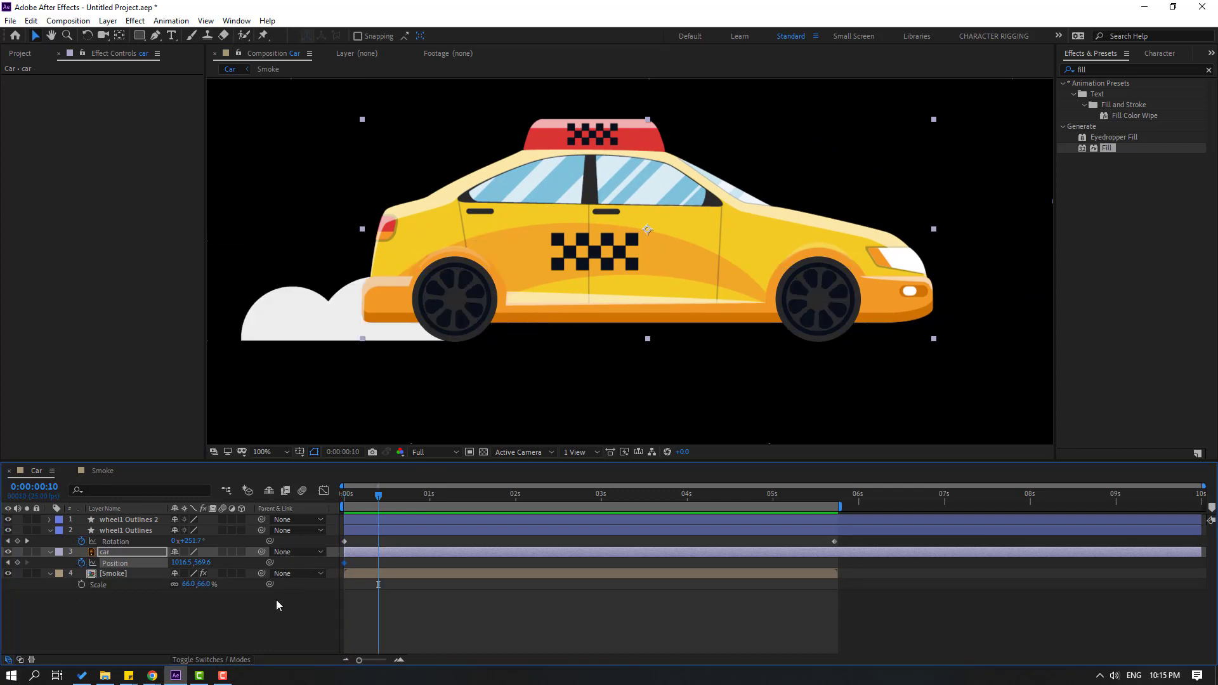
{"action": "key", "text": "shift+Down"}
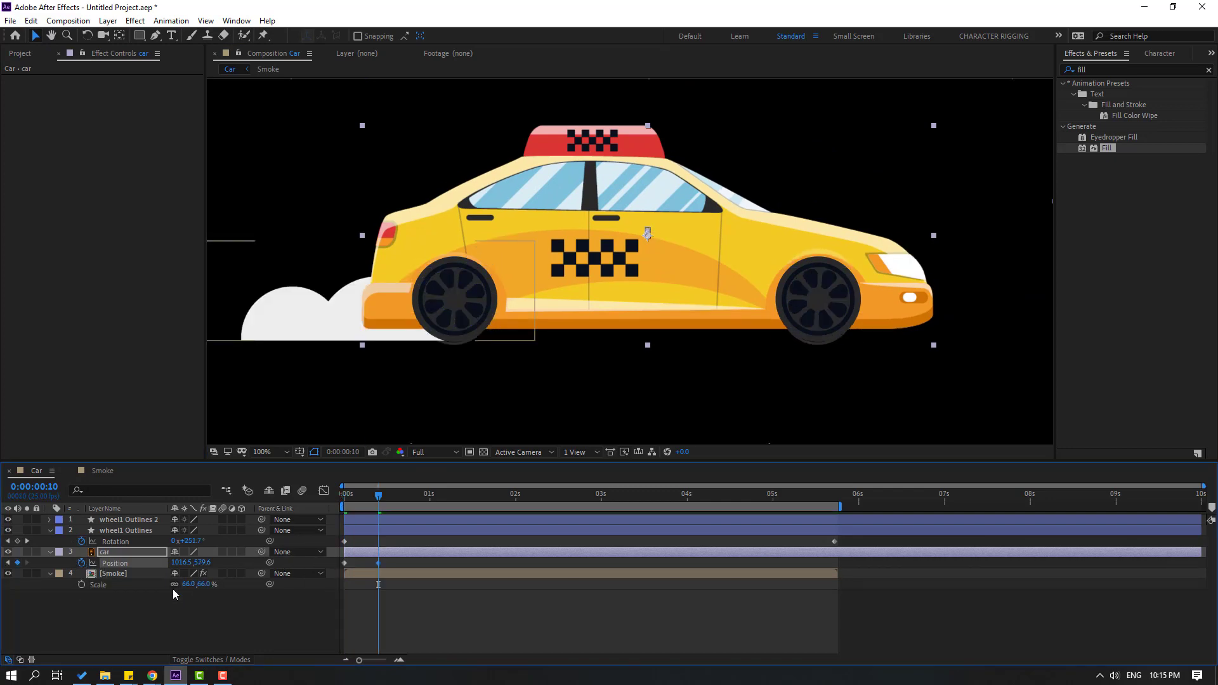
{"action": "key", "text": "Up"}
{"action": "key", "text": "Up"}
{"action": "key", "text": "Up"}
{"action": "key", "text": "Up"}
{"action": "key", "text": "Up"}
{"action": "key", "text": "Up"}
{"action": "key", "text": "Up"}
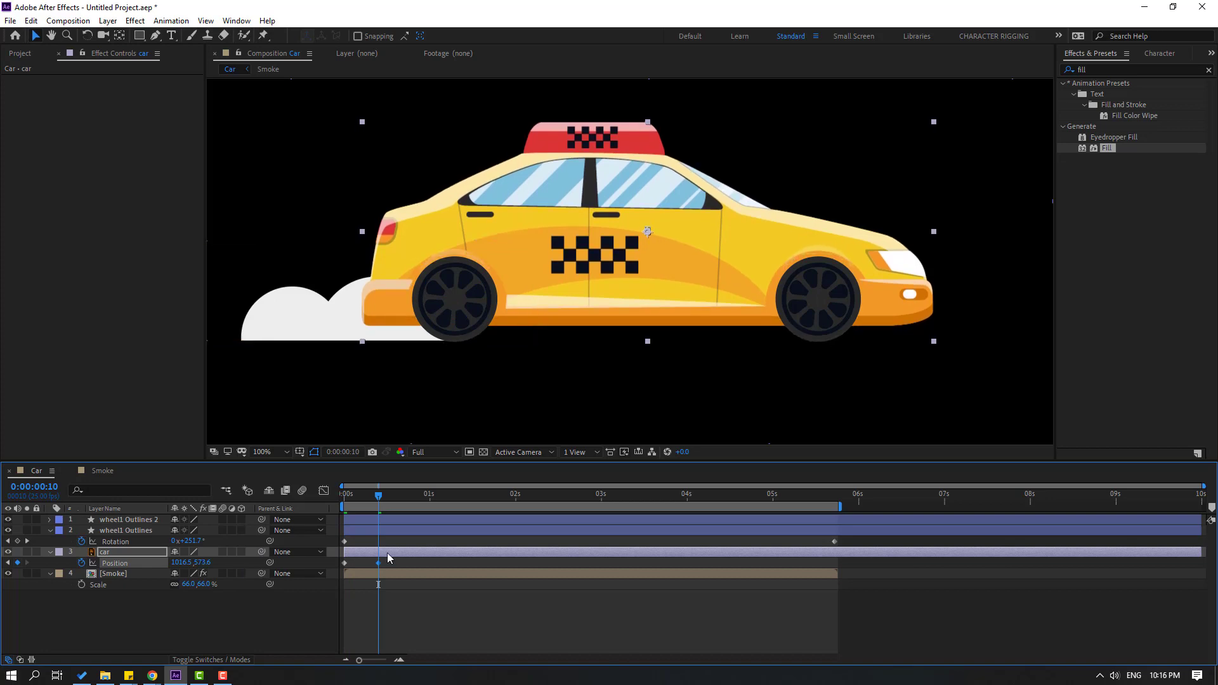
Step: Preview the body movement and raise the car's Position keyframe at 0:00:00:00 to Y 561.6
{"action": "left_click_drag", "start_coordinate": [378, 497], "coordinate": [319, 504]}
{"action": "key", "text": "space"}
{"action": "key", "text": "space"}
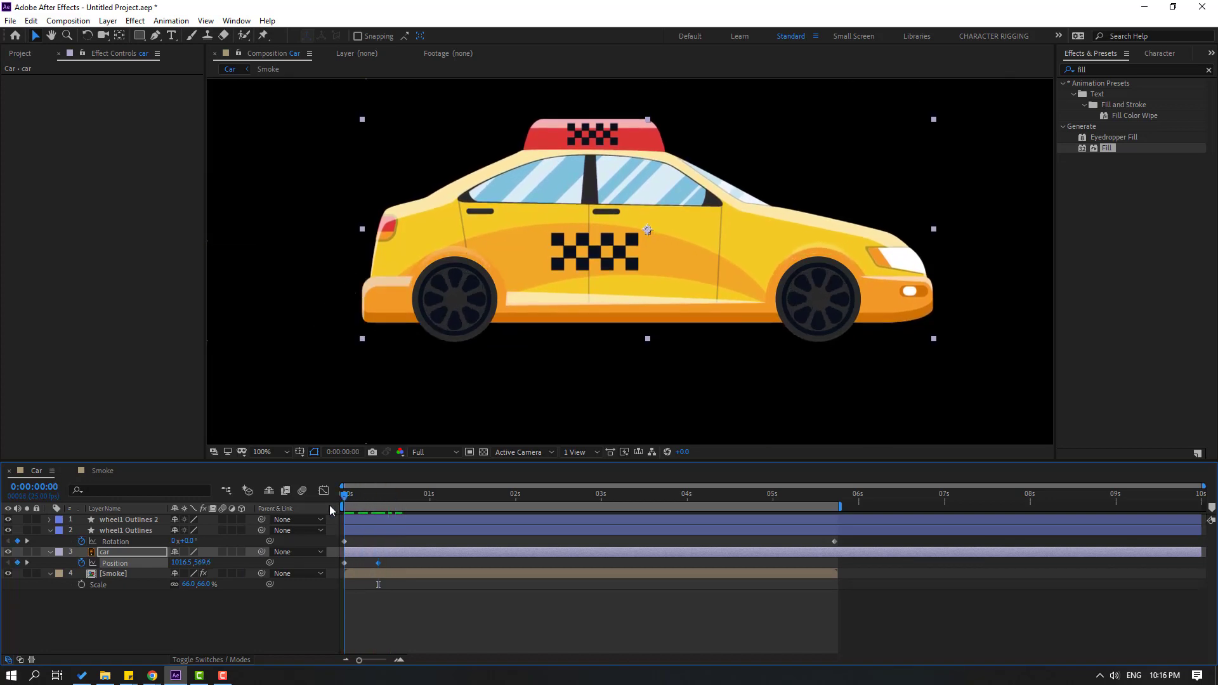
{"action": "left_click", "coordinate": [345, 563]}
{"action": "key", "text": "Up"}
{"action": "key", "text": "Up"}
{"action": "key", "text": "Up"}
{"action": "key", "text": "Up"}
{"action": "key", "text": "Up"}
{"action": "key", "text": "Up"}
{"action": "key", "text": "Up"}
{"action": "key", "text": "Up"}
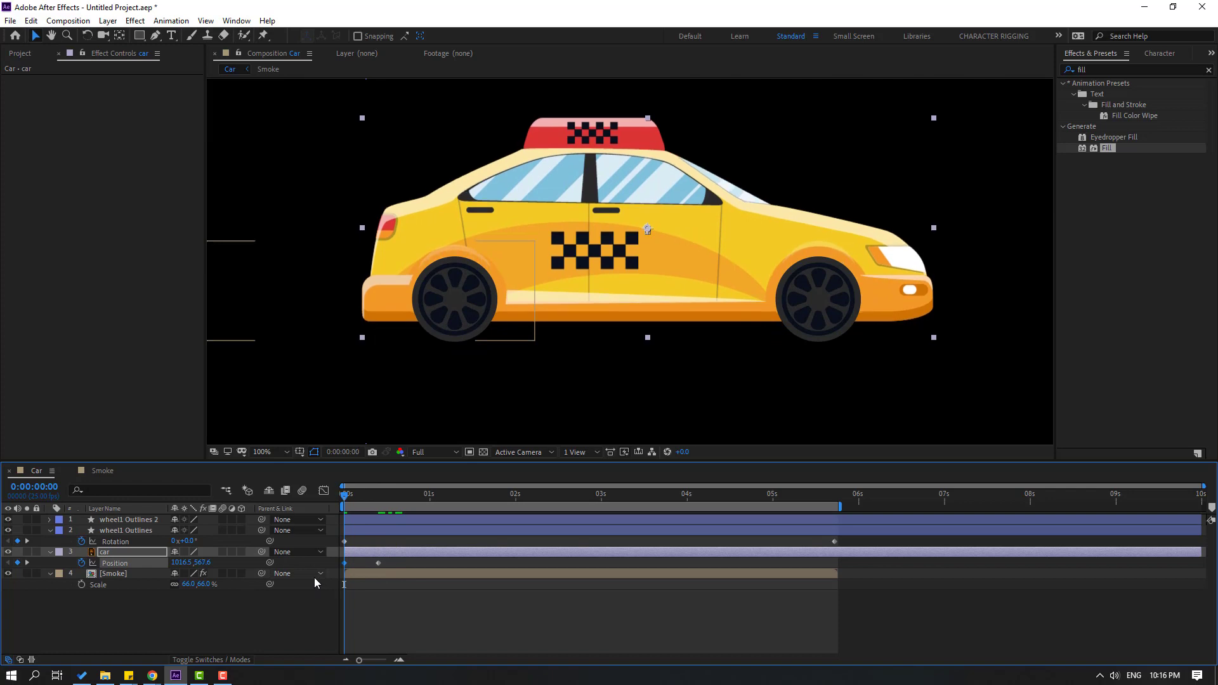
Step: Copy the car's starting Position keyframe to 0:00:00:20
{"action": "left_click_drag", "start_coordinate": [344, 495], "coordinate": [378, 497]}
{"action": "key", "text": "space"}
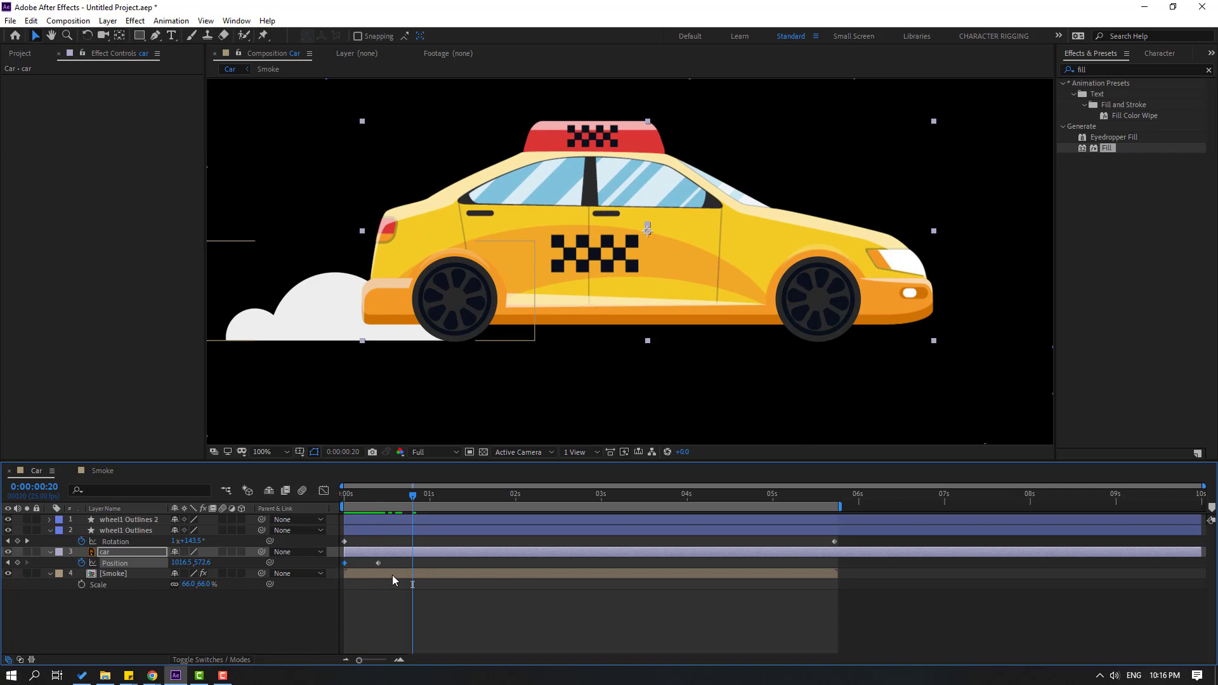
{"action": "key", "text": "ctrl+v"}
Step: Apply Easy Ease to all three Position keyframes of the car layer and preview the bounce
{"action": "left_click_drag", "start_coordinate": [455, 563], "coordinate": [336, 568]}
{"action": "right_click", "coordinate": [345, 565]}
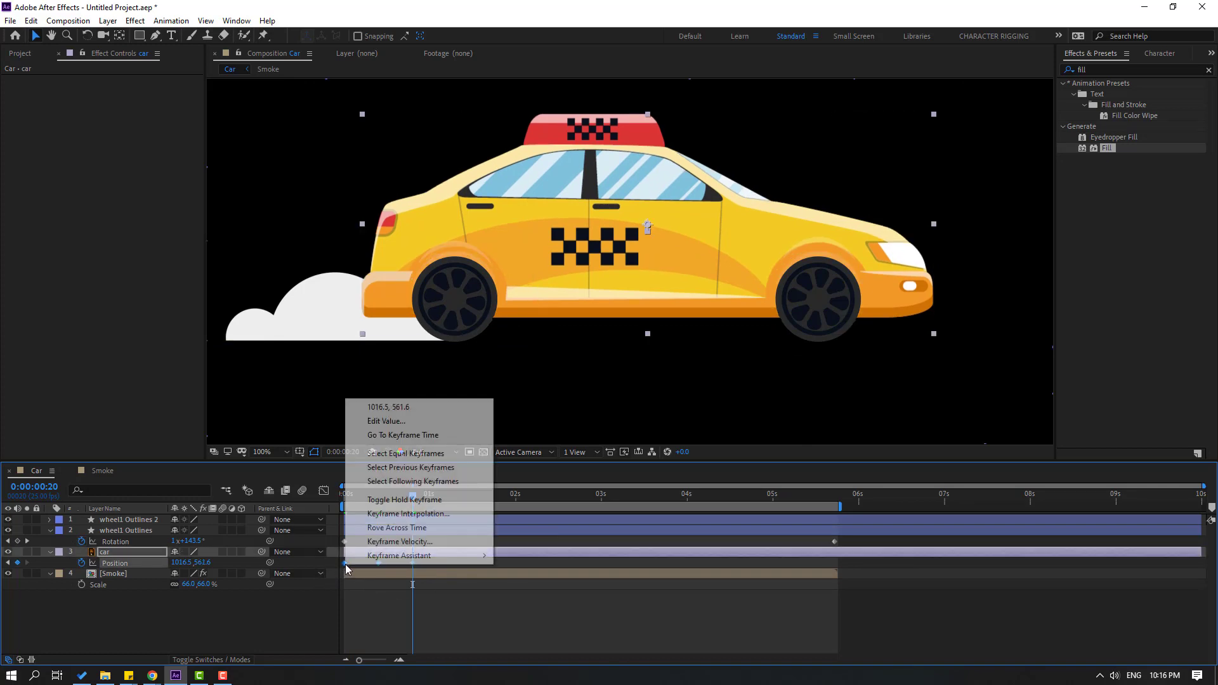
{"action": "mouse_move", "coordinate": [444, 558]}
{"action": "left_click", "coordinate": [546, 485]}
{"action": "left_click", "coordinate": [498, 607]}
{"action": "key", "text": "space"}
{"action": "key", "text": "space"}
Step: Reduce the bounce by raising the car's Position keyframe at 0:00:00:10 to Y 569.6, and preview it
{"action": "mouse_move", "coordinate": [388, 495]}
{"action": "left_mouse_down"}
{"action": "mouse_move", "coordinate": [337, 496]}
{"action": "mouse_move", "coordinate": [378, 501]}
{"action": "left_mouse_up"}
{"action": "left_click", "coordinate": [378, 563]}
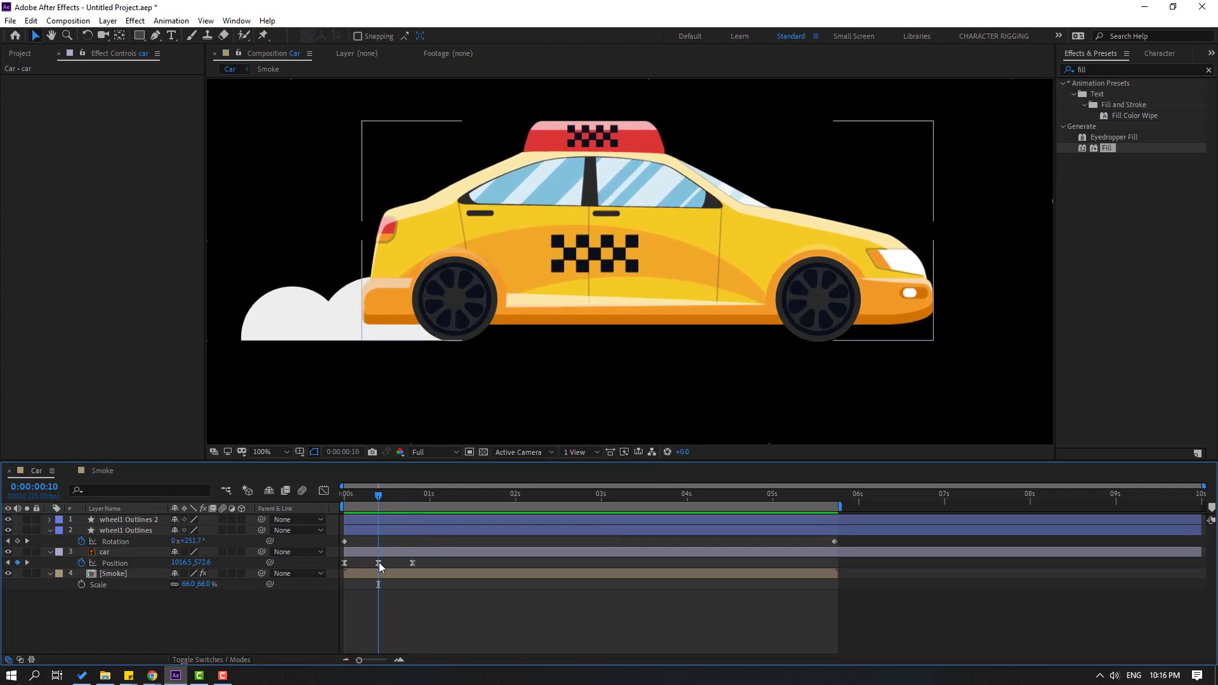
{"action": "key", "text": "Up"}
{"action": "key", "text": "Up"}
{"action": "key", "text": "Up"}
{"action": "key", "text": "space"}
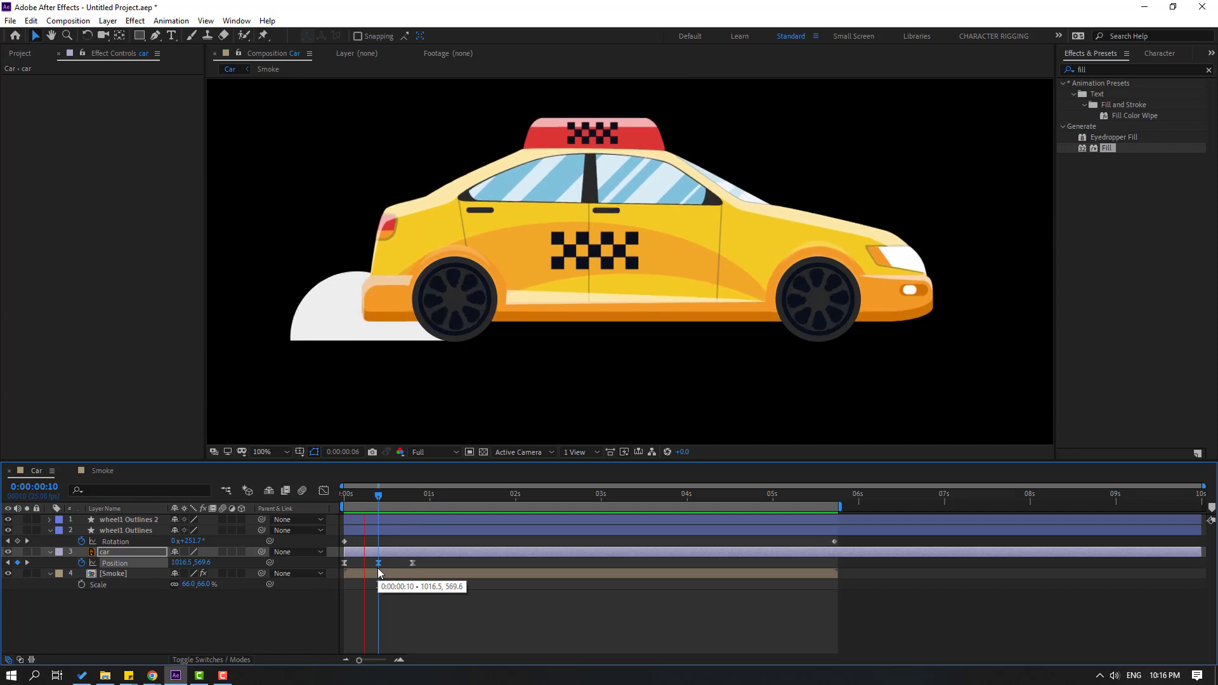
Step: Add the expression loopOutDuration(type = "cycle", duration = 0) to the car layer's Position
{"action": "left_click_drag", "start_coordinate": [381, 496], "coordinate": [333, 504]}
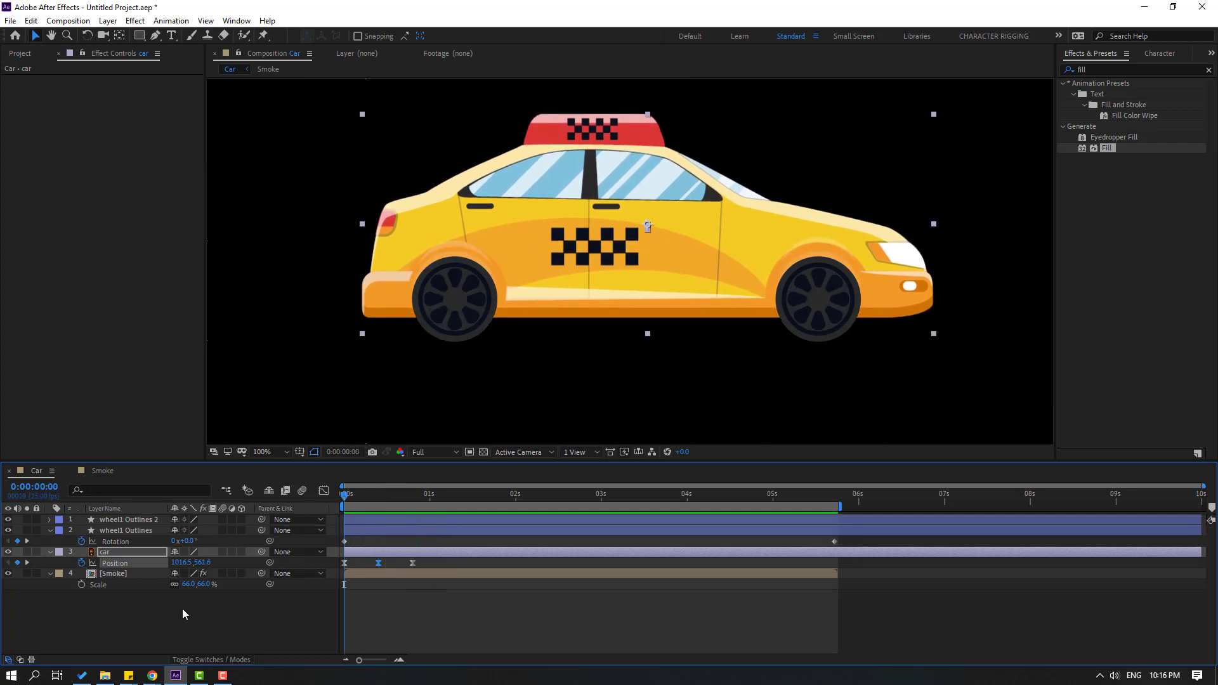
{"action": "left_click", "coordinate": [147, 611]}
{"action": "left_click", "coordinate": [81, 564], "text": "alt"}
{"action": "left_click", "coordinate": [221, 574]}
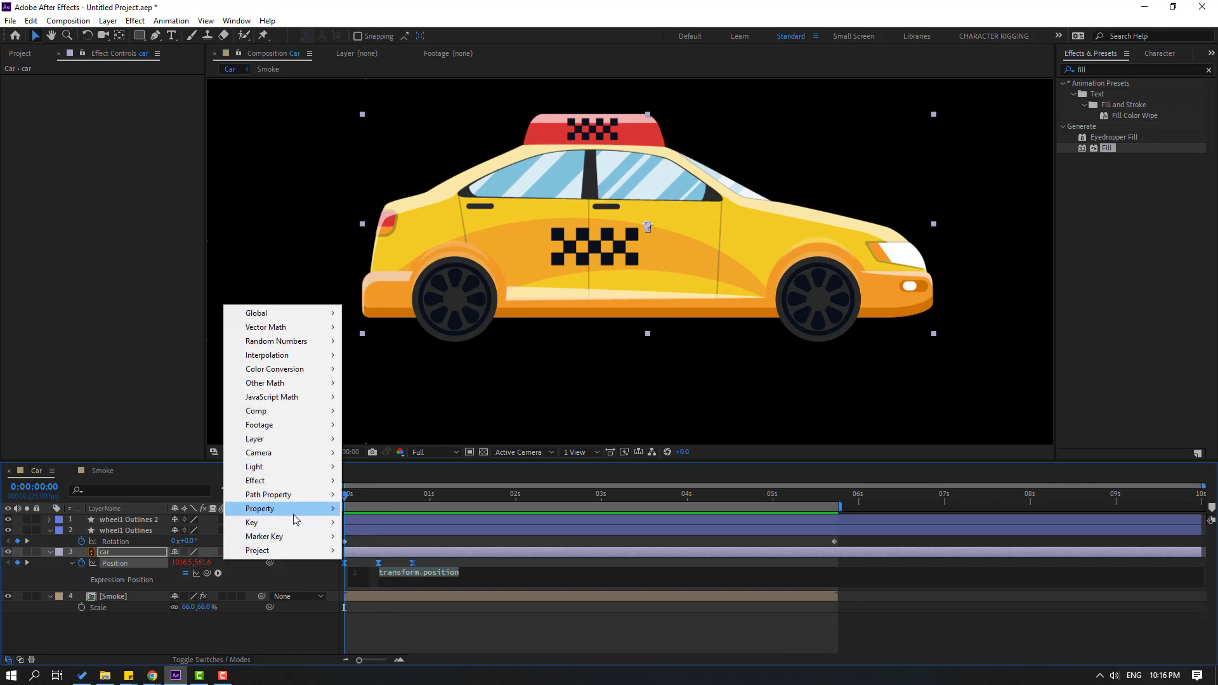
{"action": "mouse_move", "coordinate": [295, 511]}
{"action": "left_click", "coordinate": [472, 384]}
{"action": "left_click", "coordinate": [577, 645]}
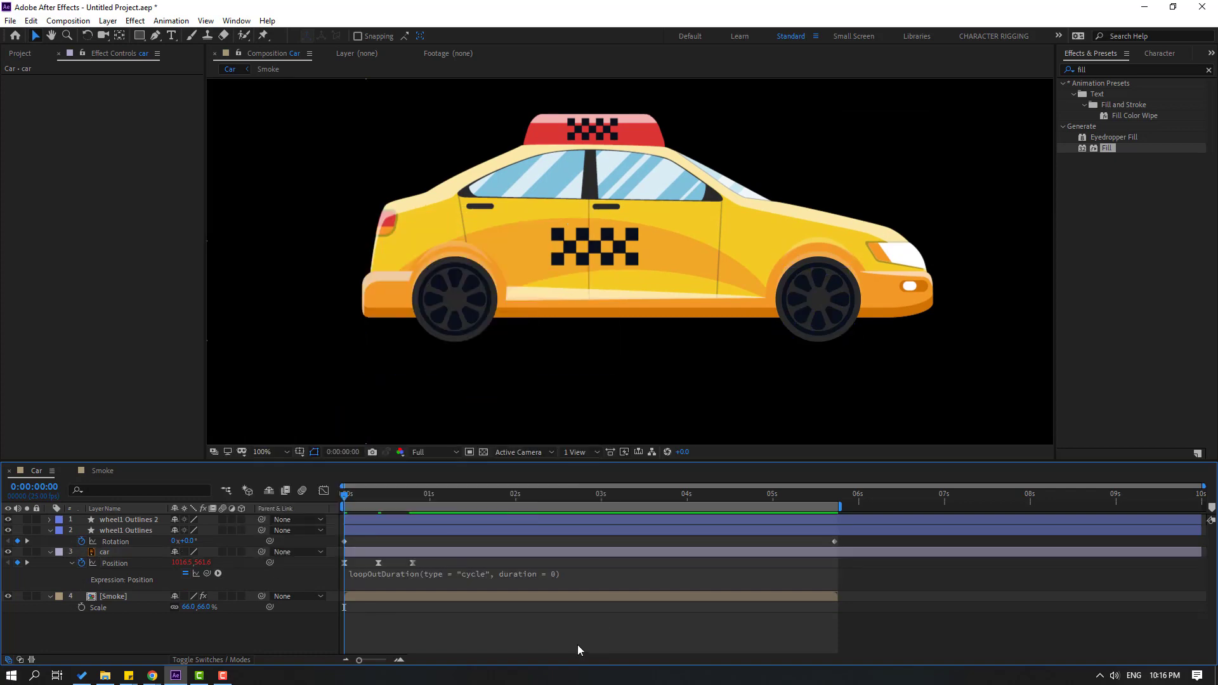
Step: Preview the complete taxi animation with the looping bounce, spinning wheels and smoke
{"action": "key", "text": "space"}
{"action": "scroll", "coordinate": [363, 329], "scroll_direction": "down", "scroll_amount": 4}
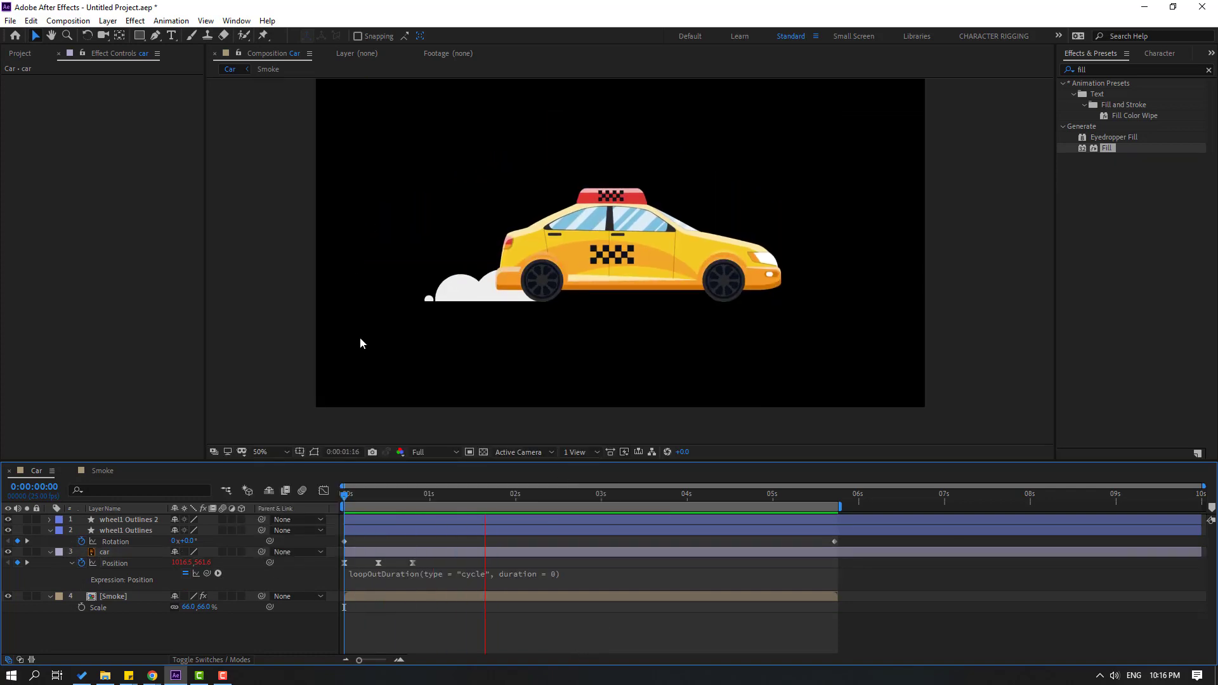
{"action": "scroll", "coordinate": [347, 343], "scroll_direction": "up", "scroll_amount": 2}
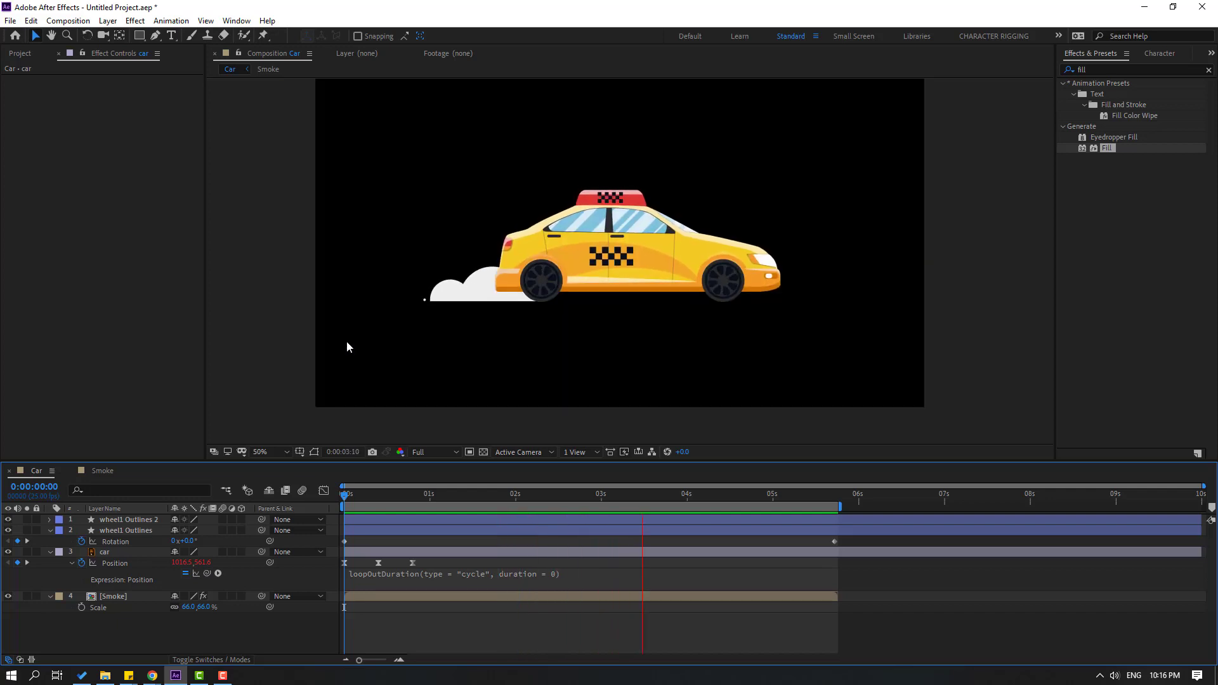
{"action": "scroll", "coordinate": [420, 401], "scroll_direction": "down", "scroll_amount": 2}
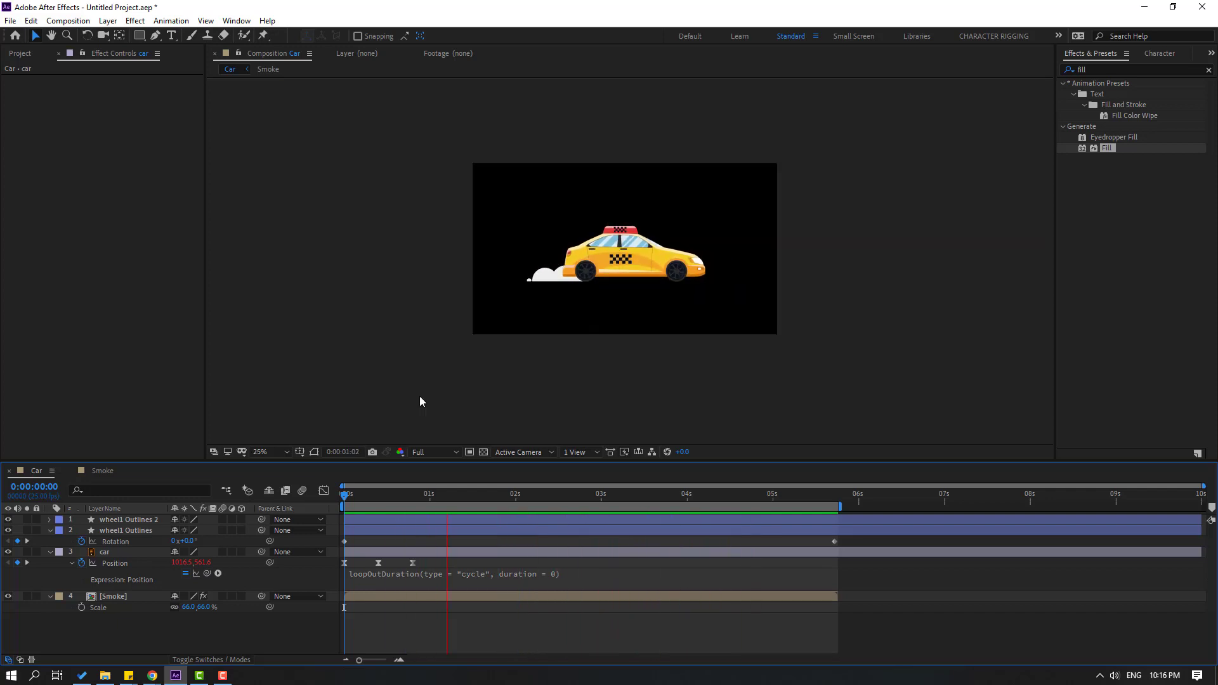